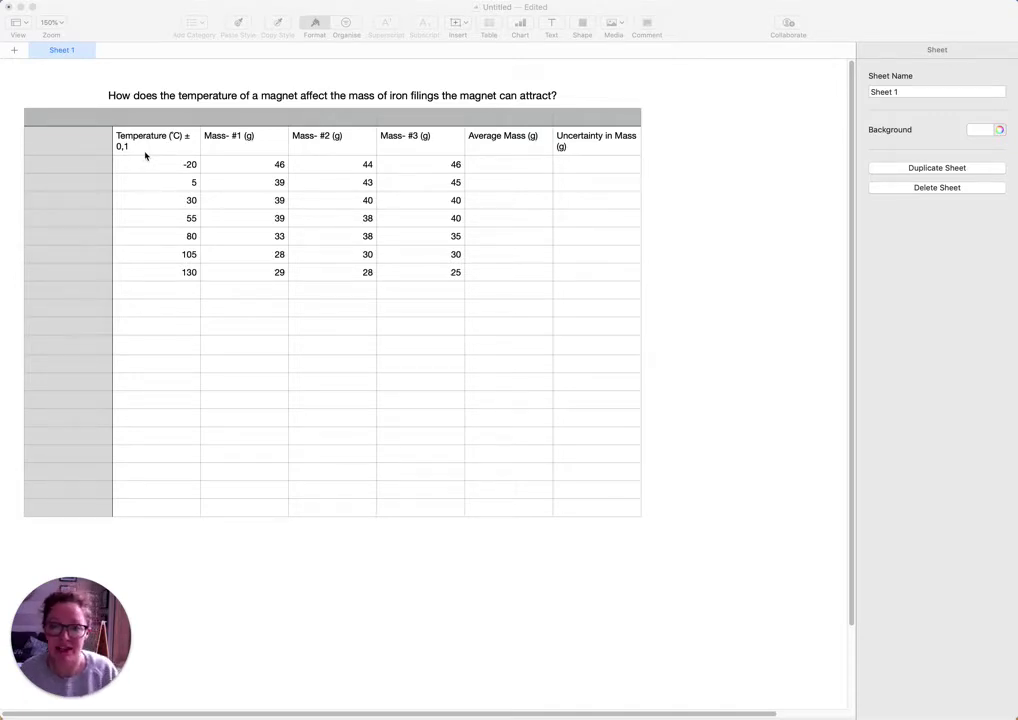
Examine the temperature values in column B and the three mass trials in columns C to E
left_click(159, 164)
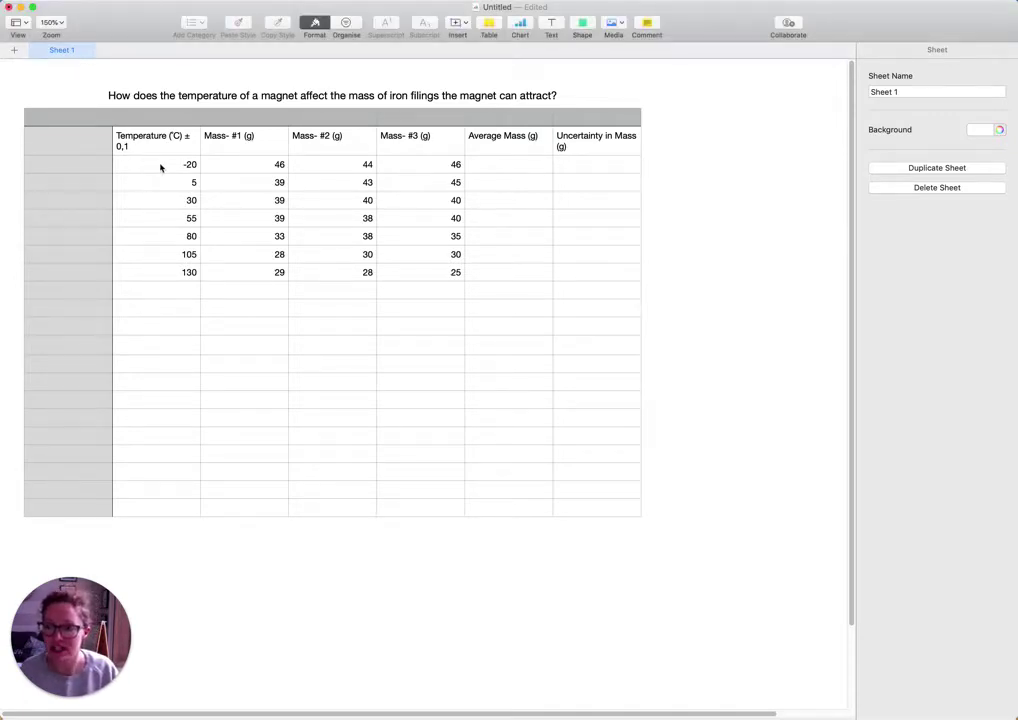
left_click_drag(160, 168, 157, 280)
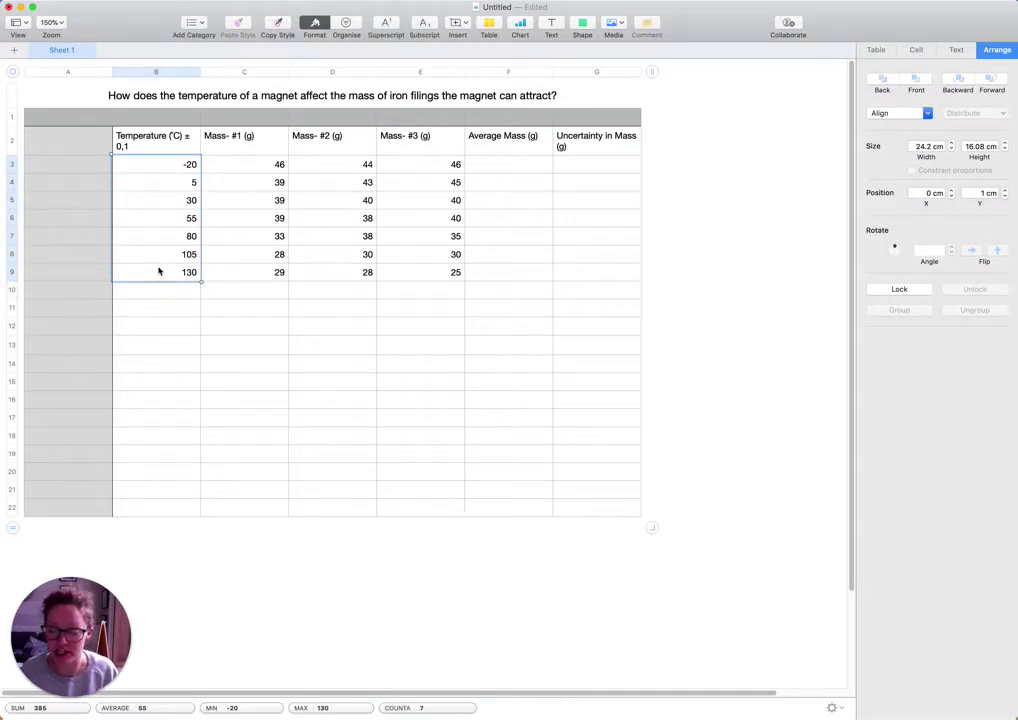
left_click(245, 165)
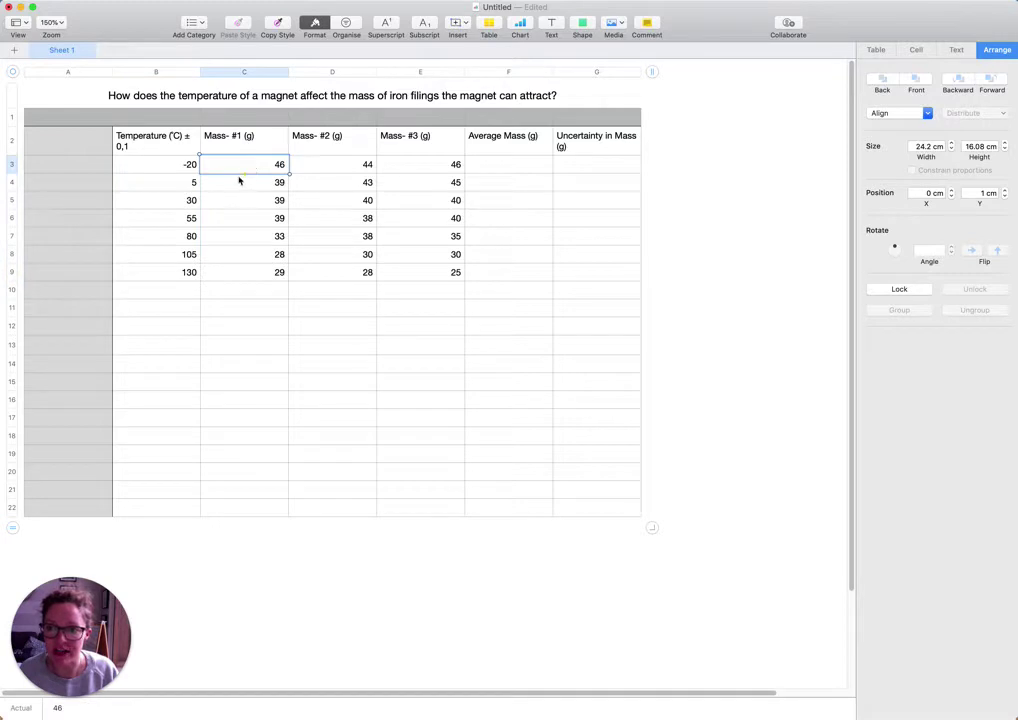
left_click(384, 165, "shift")
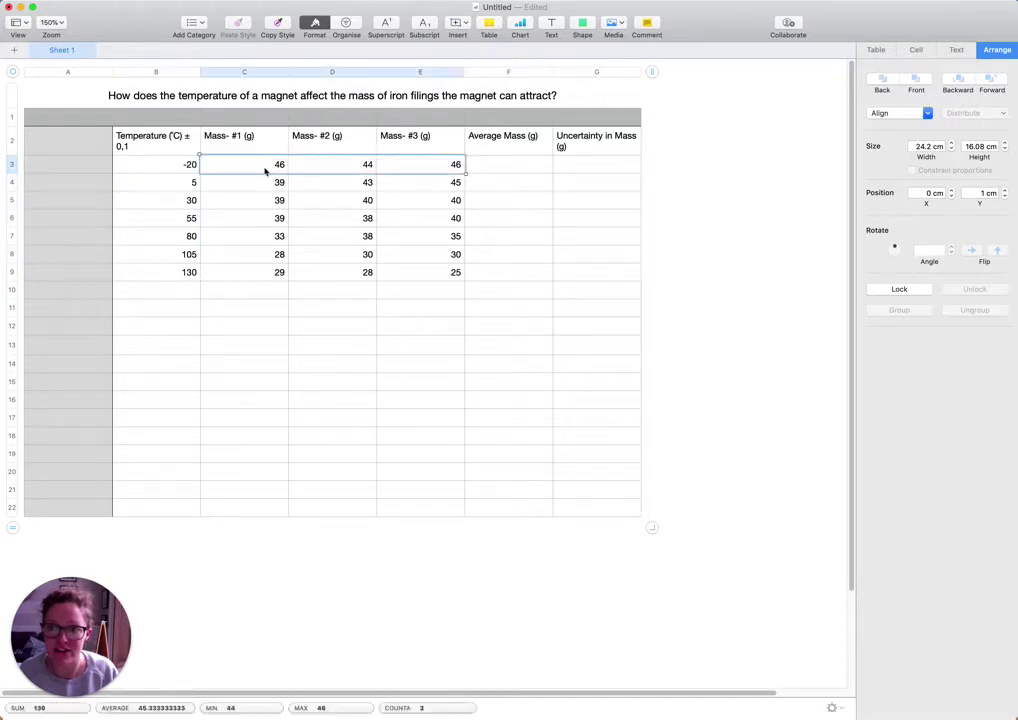
left_click_drag(416, 184, 252, 186)
left_click_drag(416, 202, 268, 204)
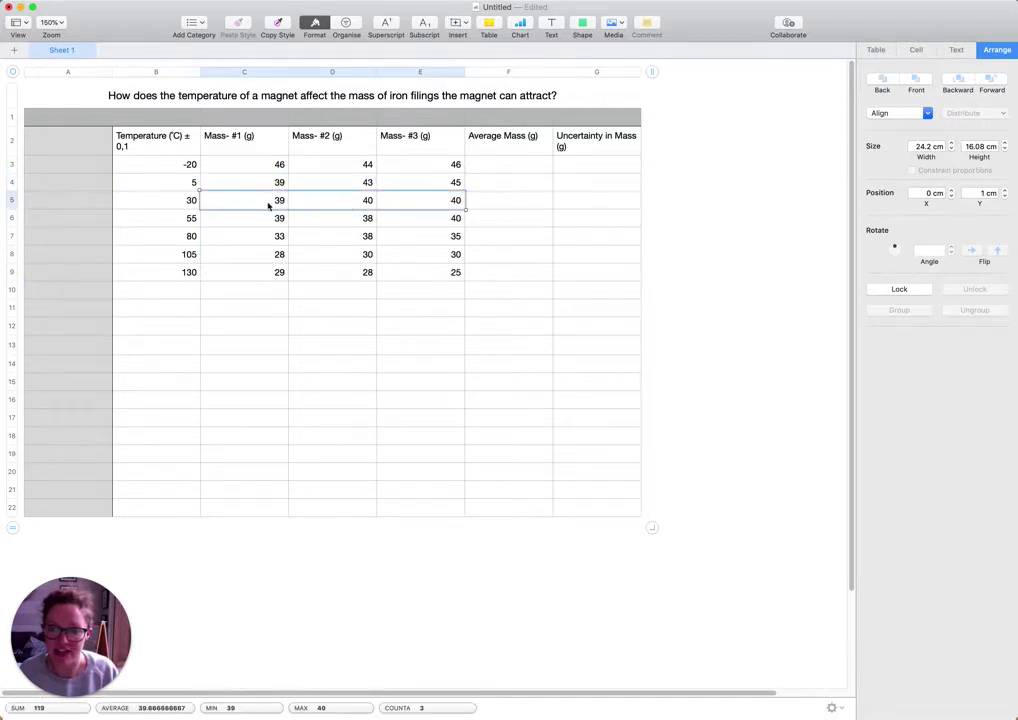
left_click(445, 234)
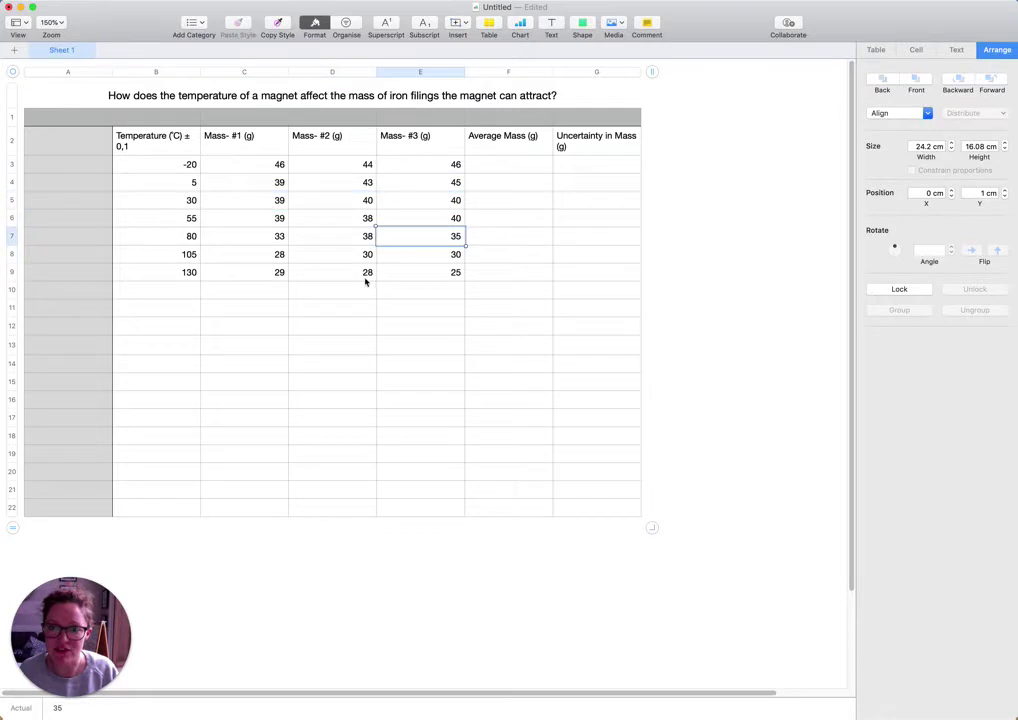
left_click(299, 291)
Calculate the average of the three mass trials C3:E3 in F3 and fill the formula down to F9
left_click(525, 170)
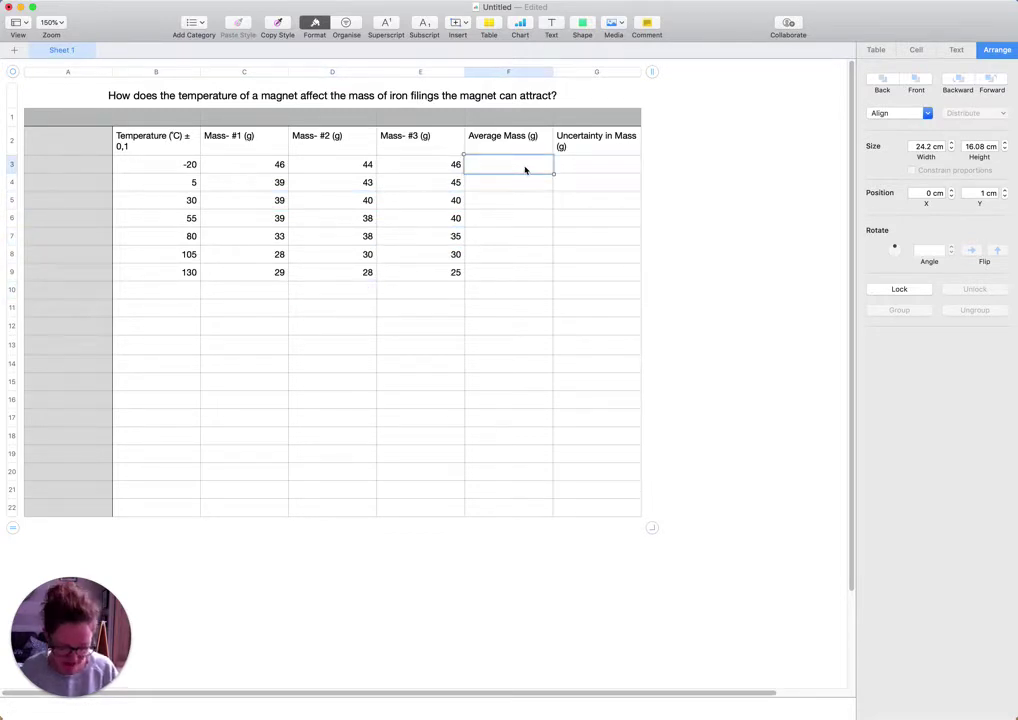
type("=average")
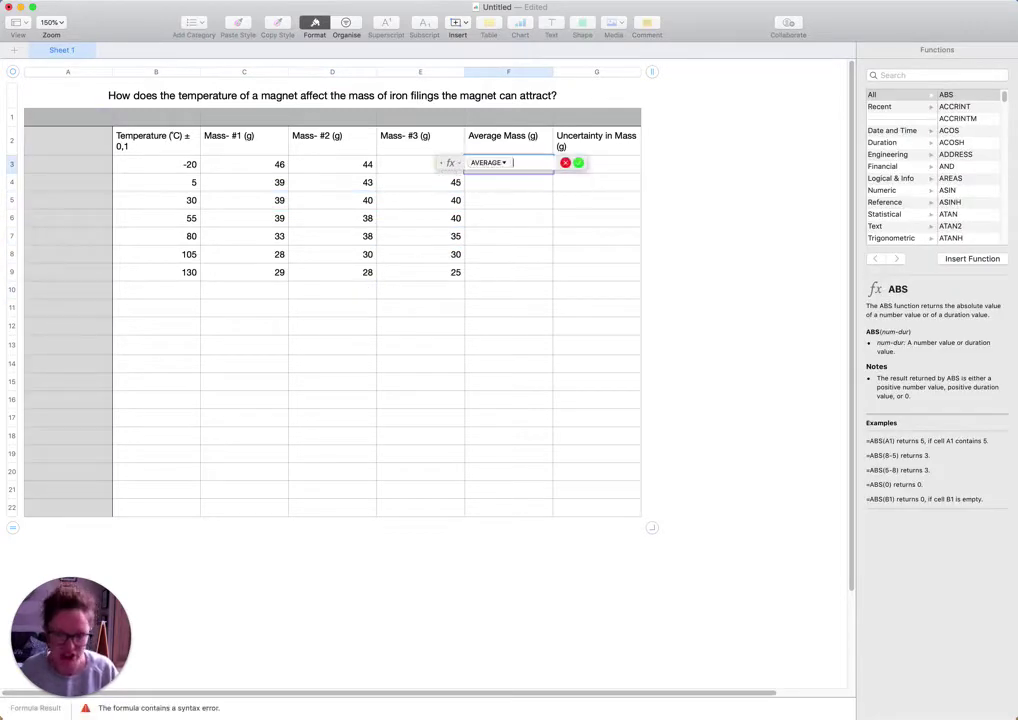
left_click_drag(256, 172, 409, 164)
key("Return")
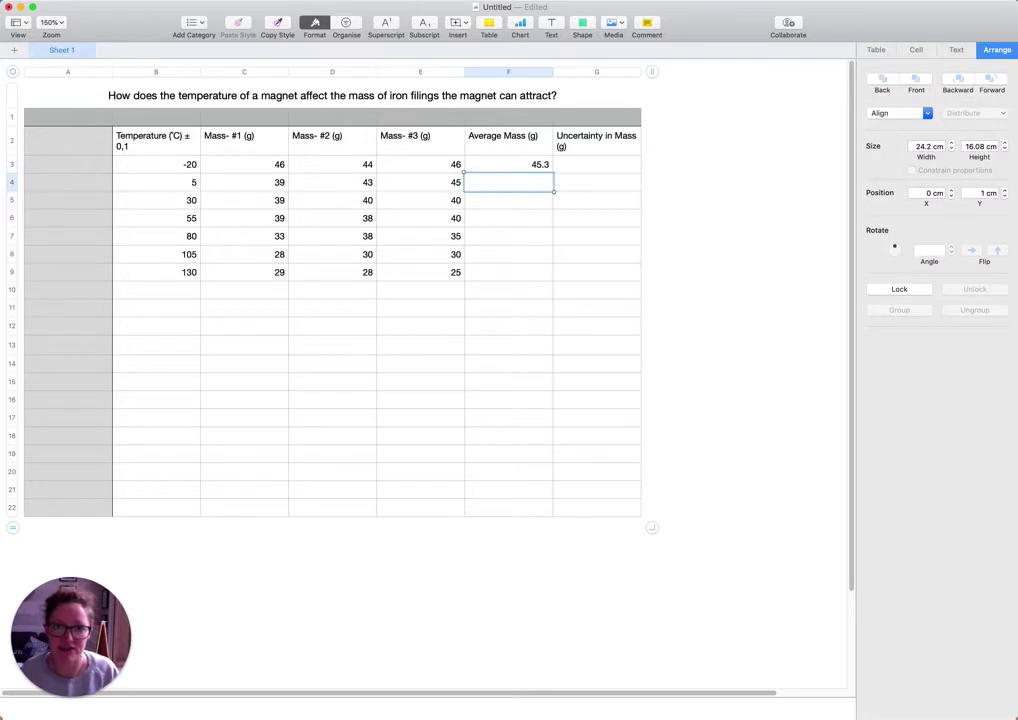
left_click(504, 166)
left_click_drag(509, 173, 504, 284)
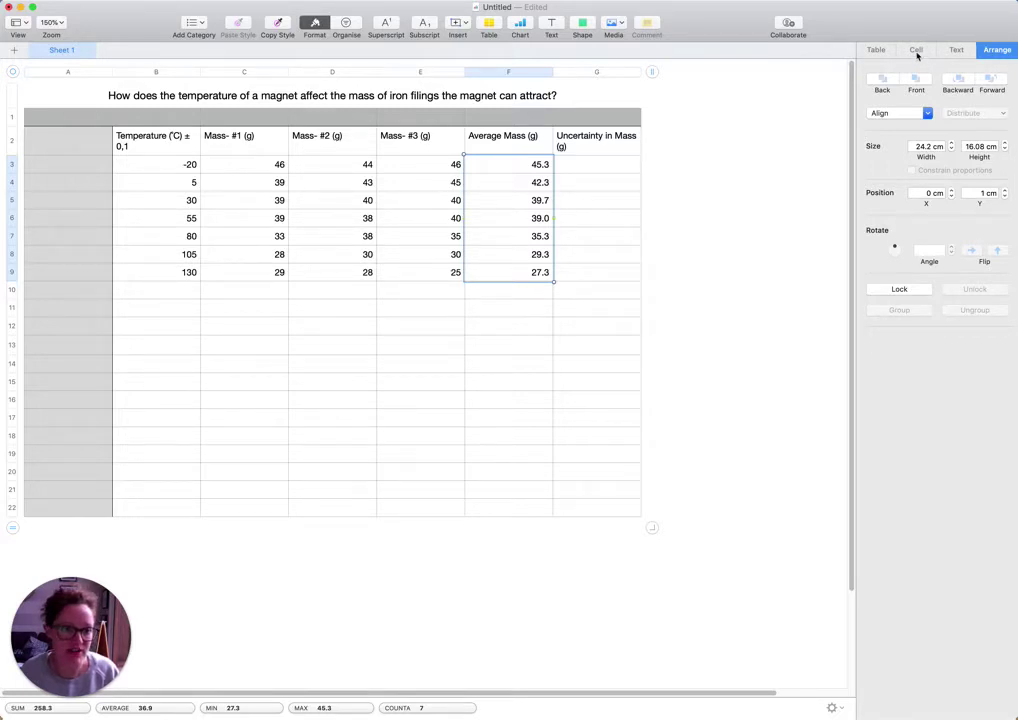
Try additional decimal places on the average masses in F3:F9 and set them back to one decimal
left_click(916, 51)
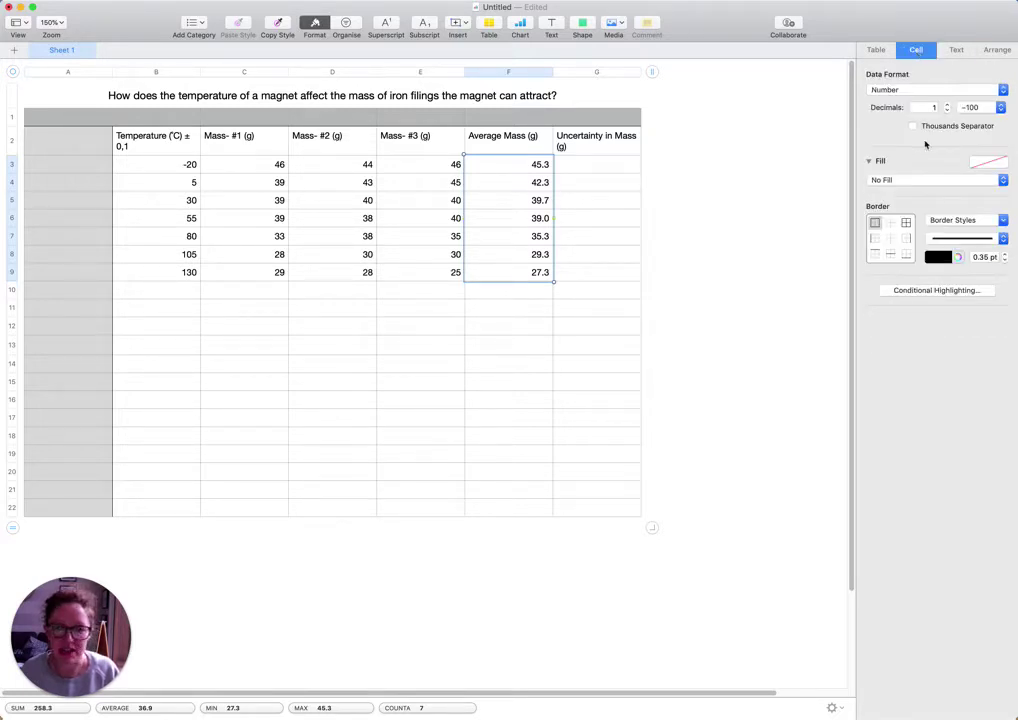
left_click(947, 104)
left_click(947, 104)
left_click(947, 111)
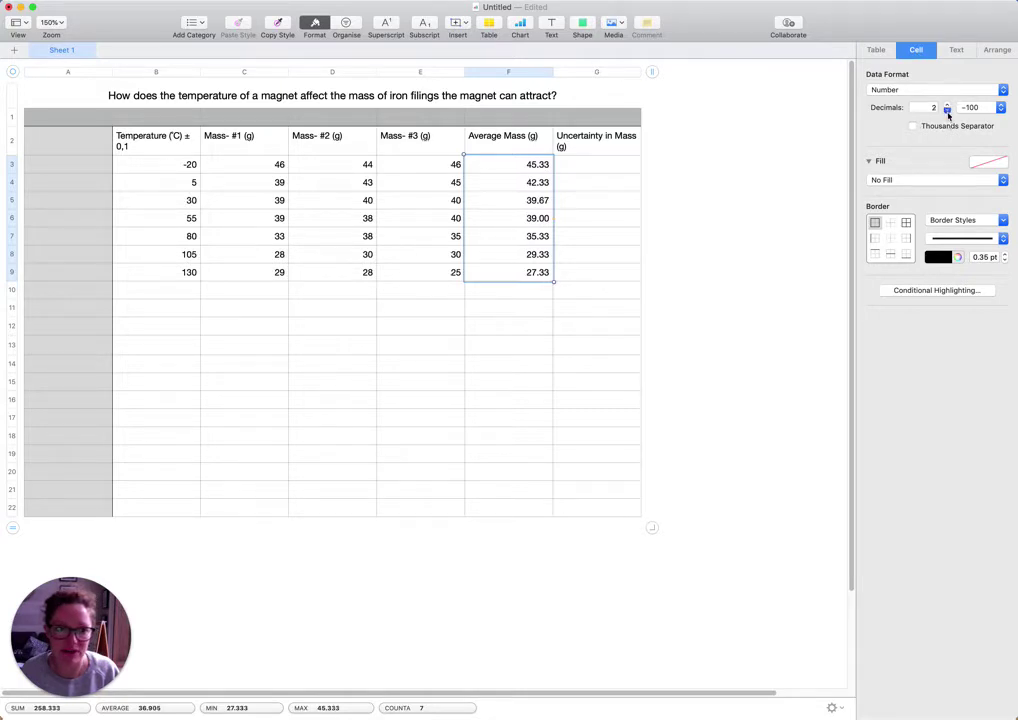
left_click(947, 111)
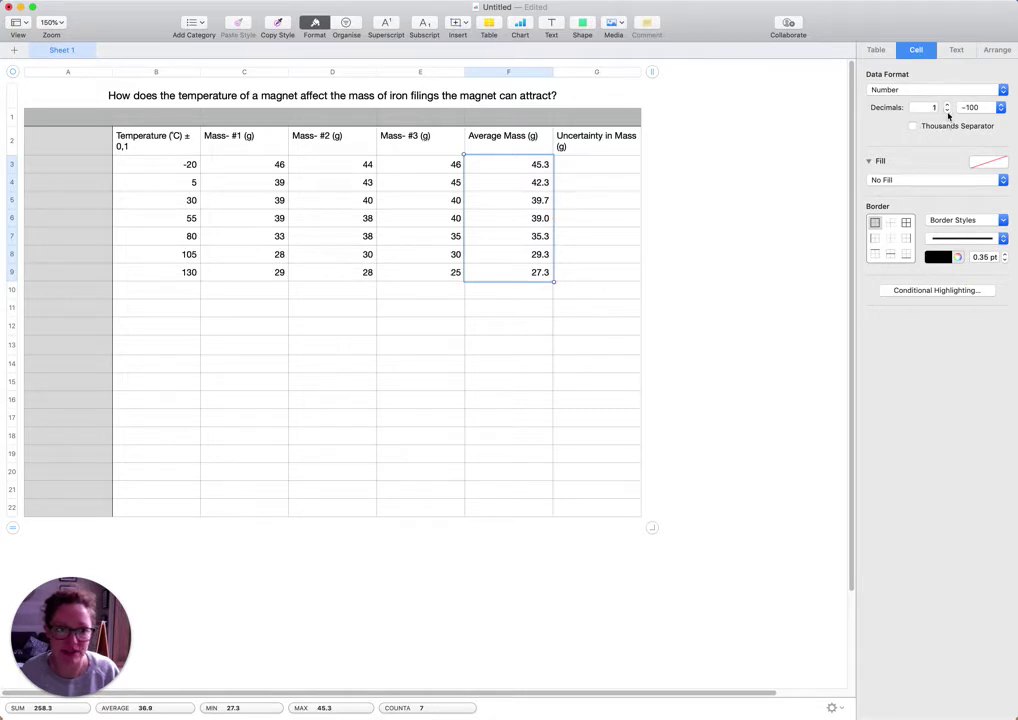
Widen column G so that its Uncertainty in Mass (g) header fits on one line, and select G3
left_click(583, 165)
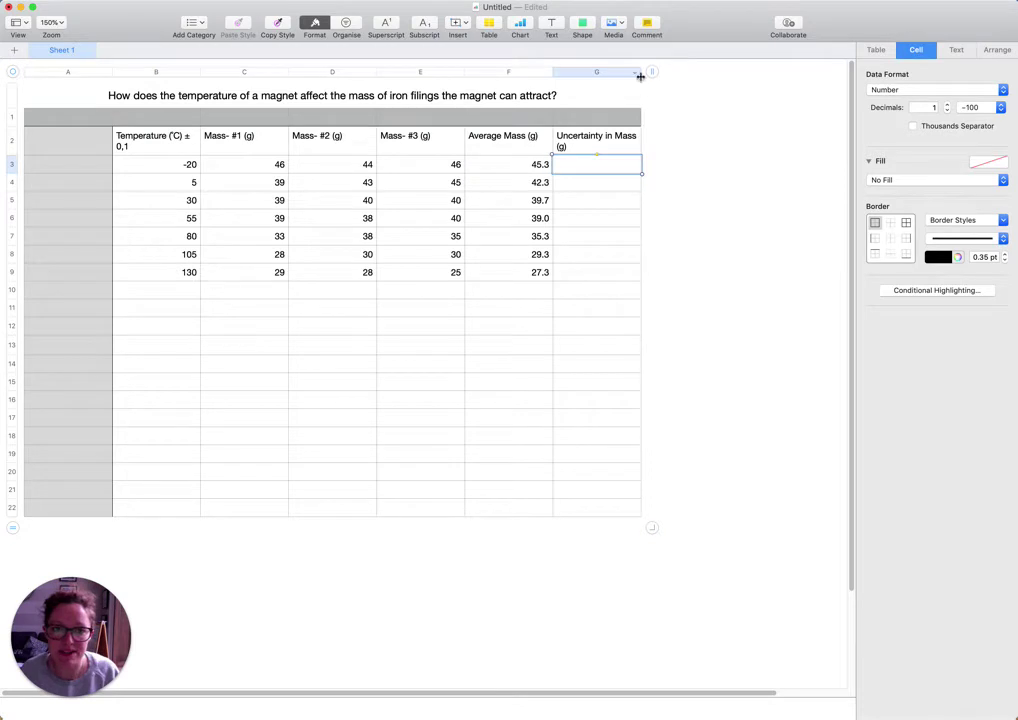
left_click_drag(641, 74, 662, 75)
double_click(596, 164)
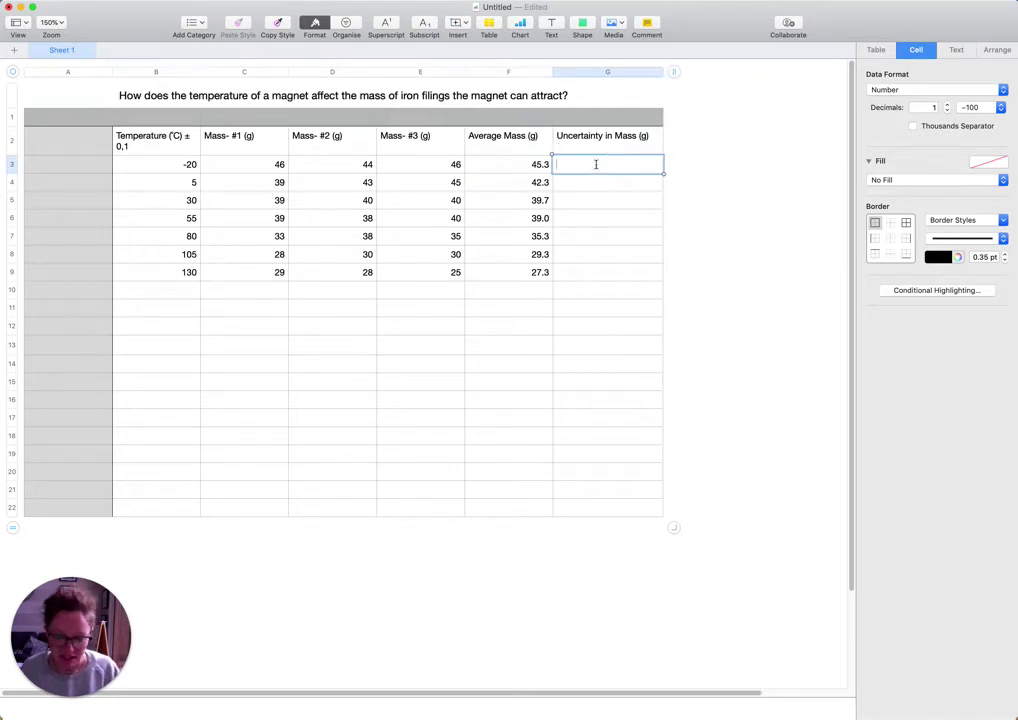
key("Down")
key("Down")
key("Up")
key("Up")
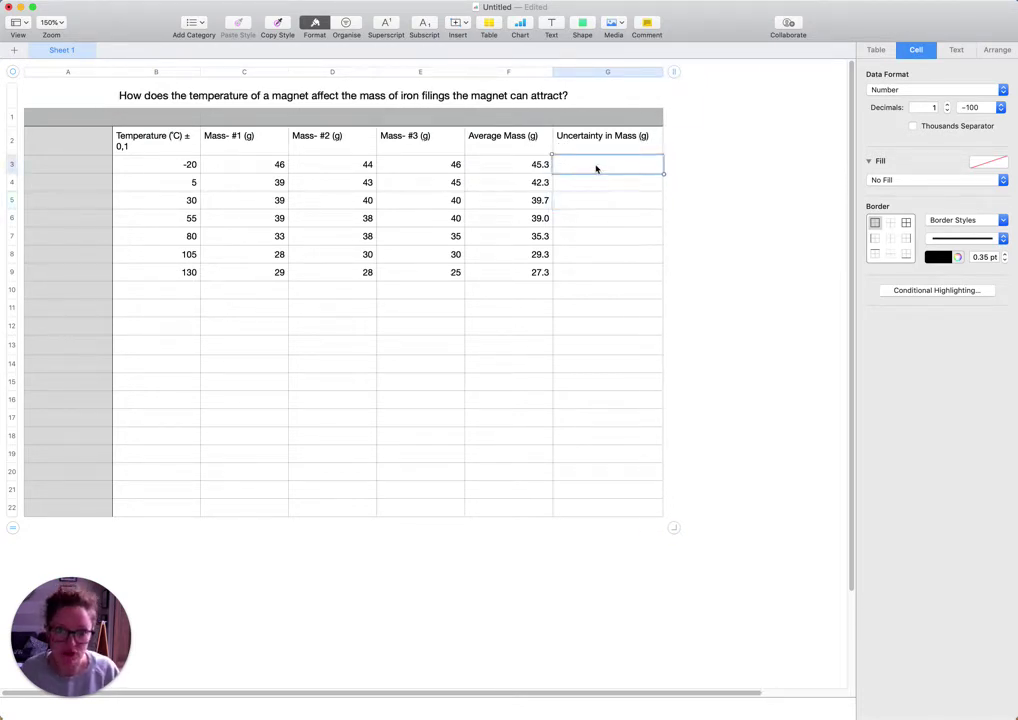
Enter a formula in G3 that subtracts the minimum of C3:E3 from the maximum of C3:E3
type("=")
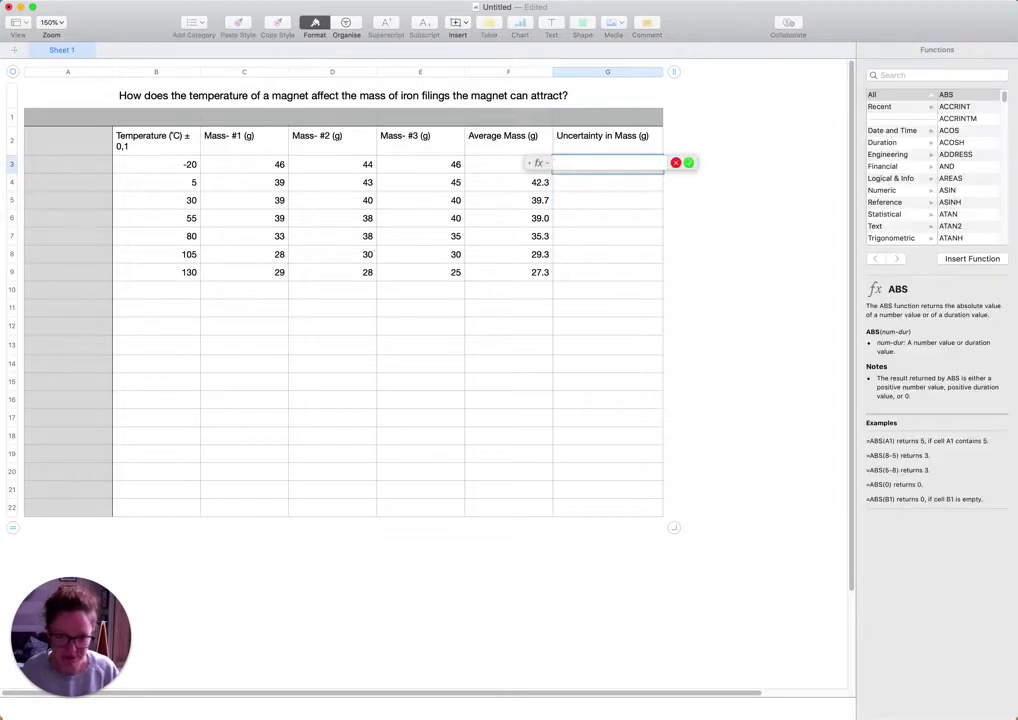
type("MAX")
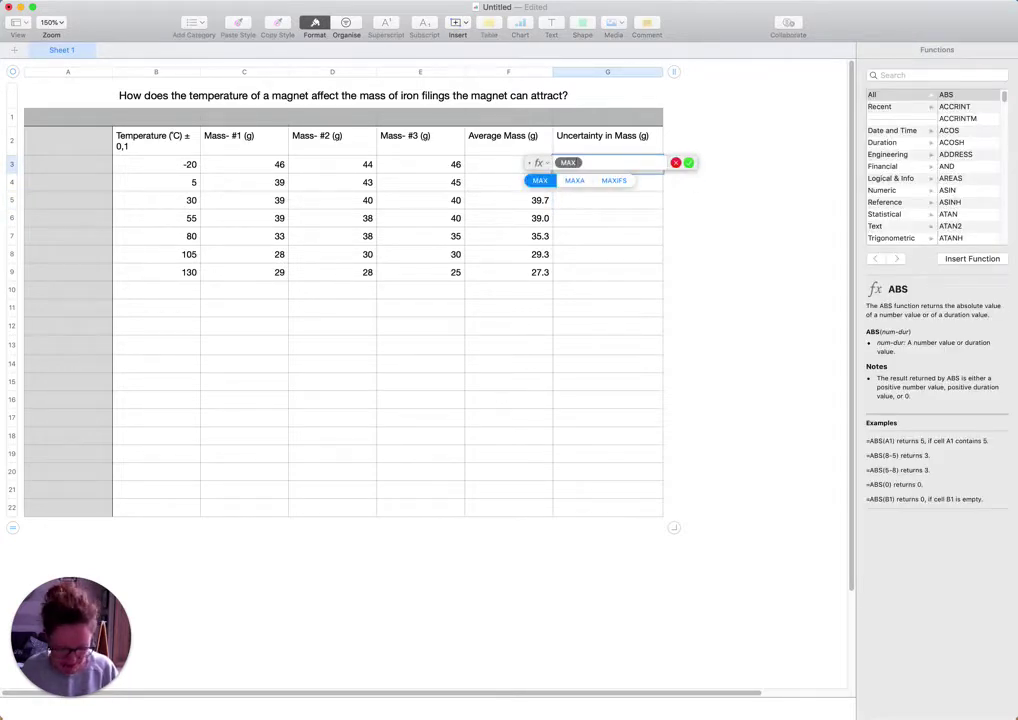
key("Return")
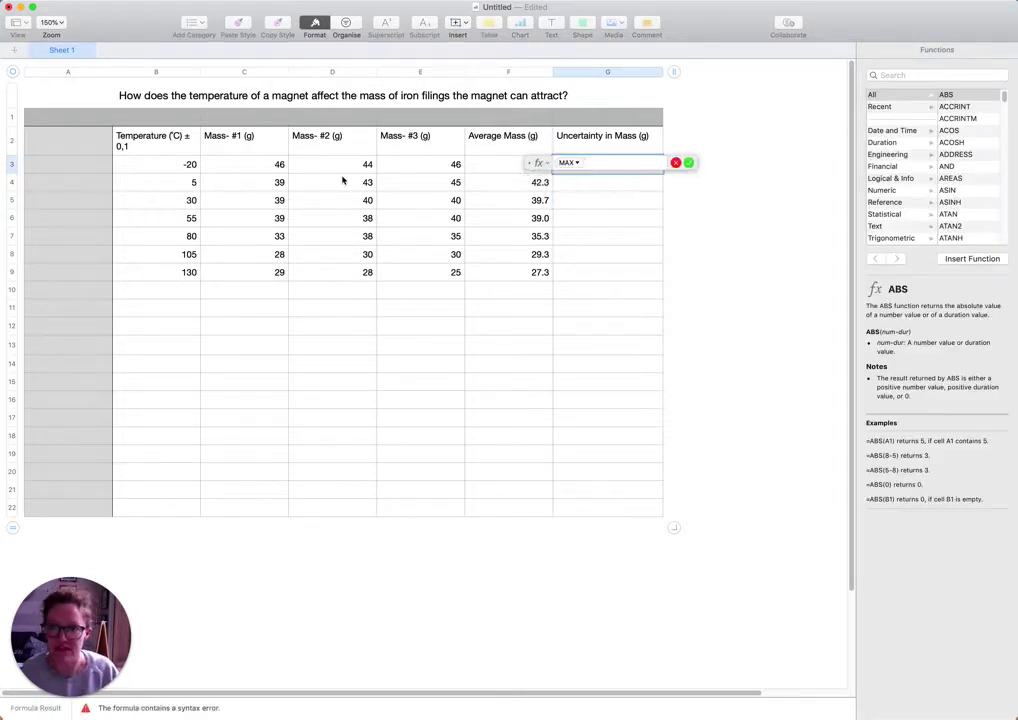
left_click_drag(257, 166, 441, 176)
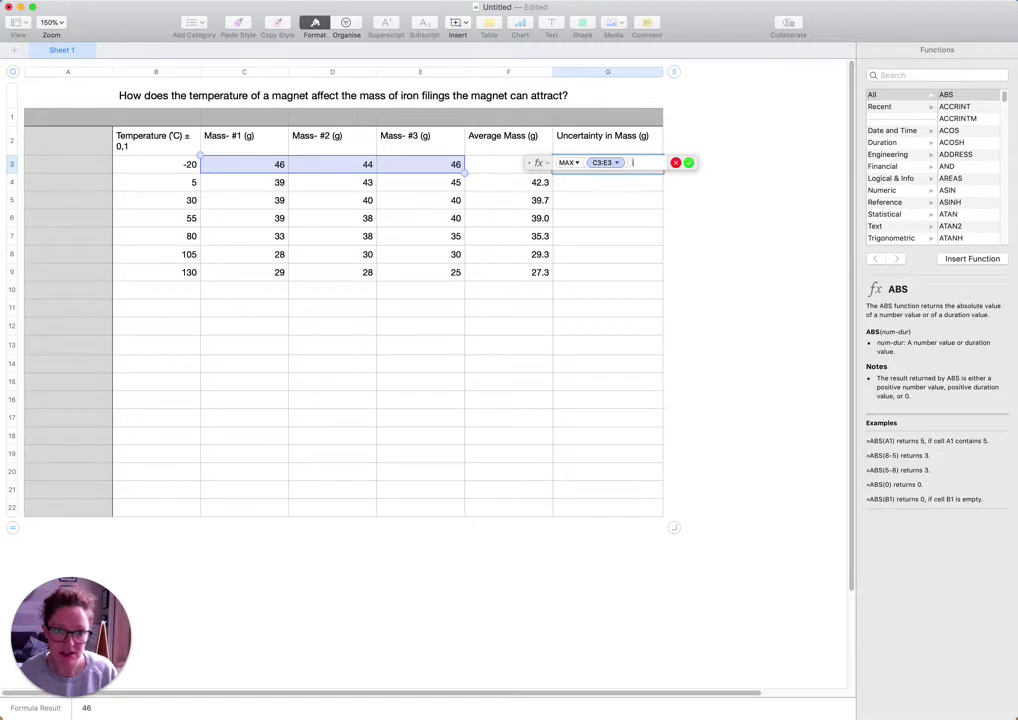
type("-")
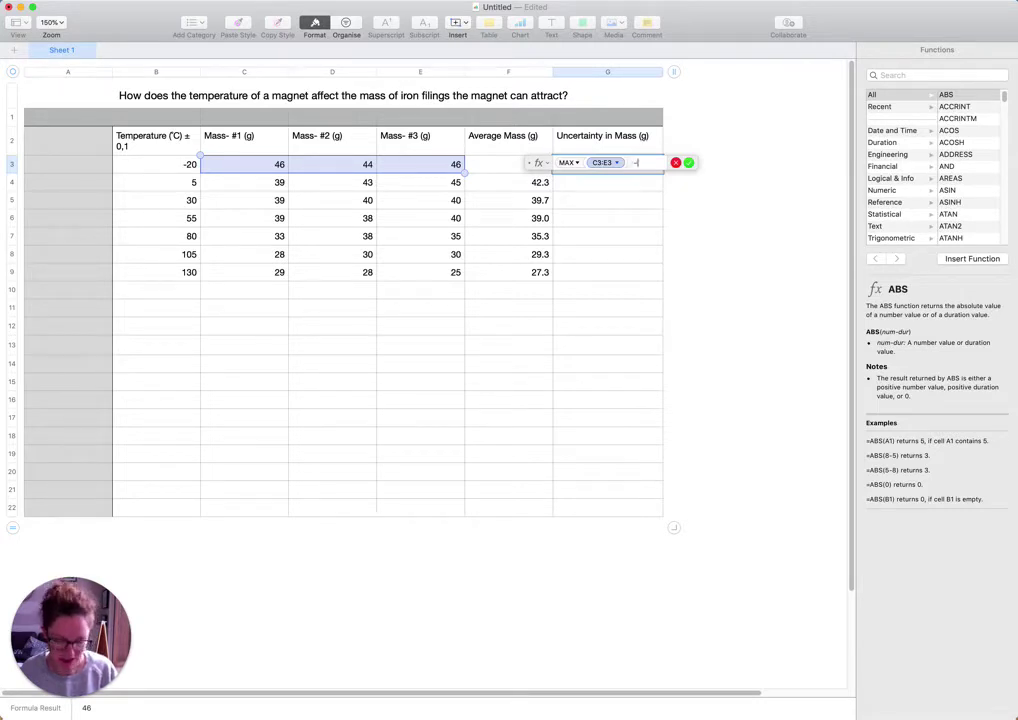
type("min")
key("Return")
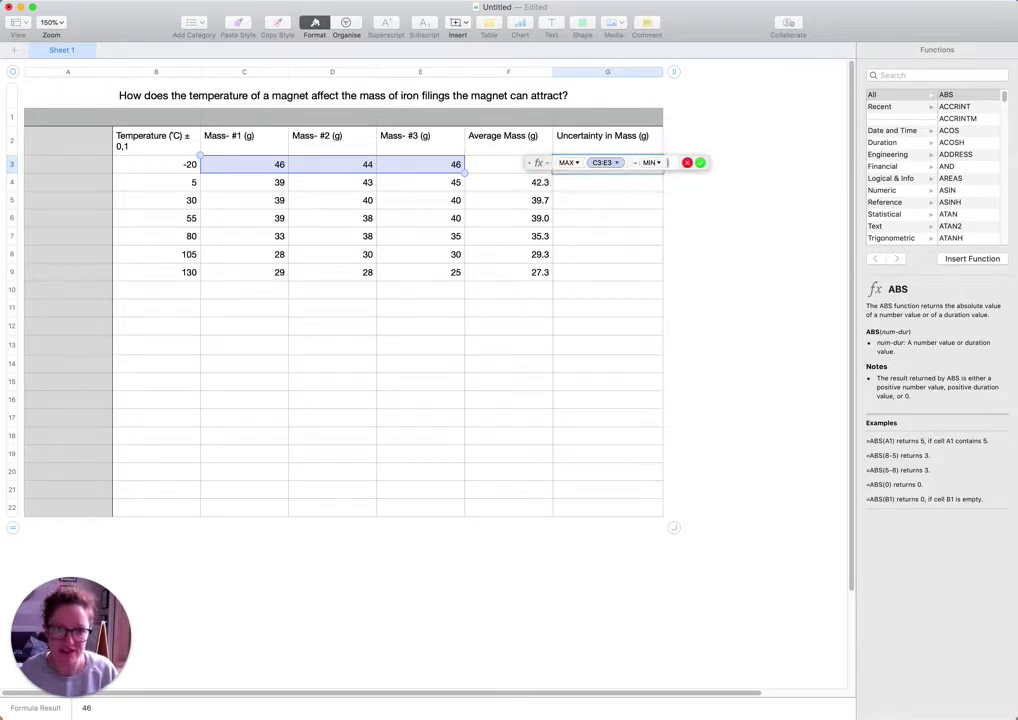
left_click_drag(243, 172, 279, 175)
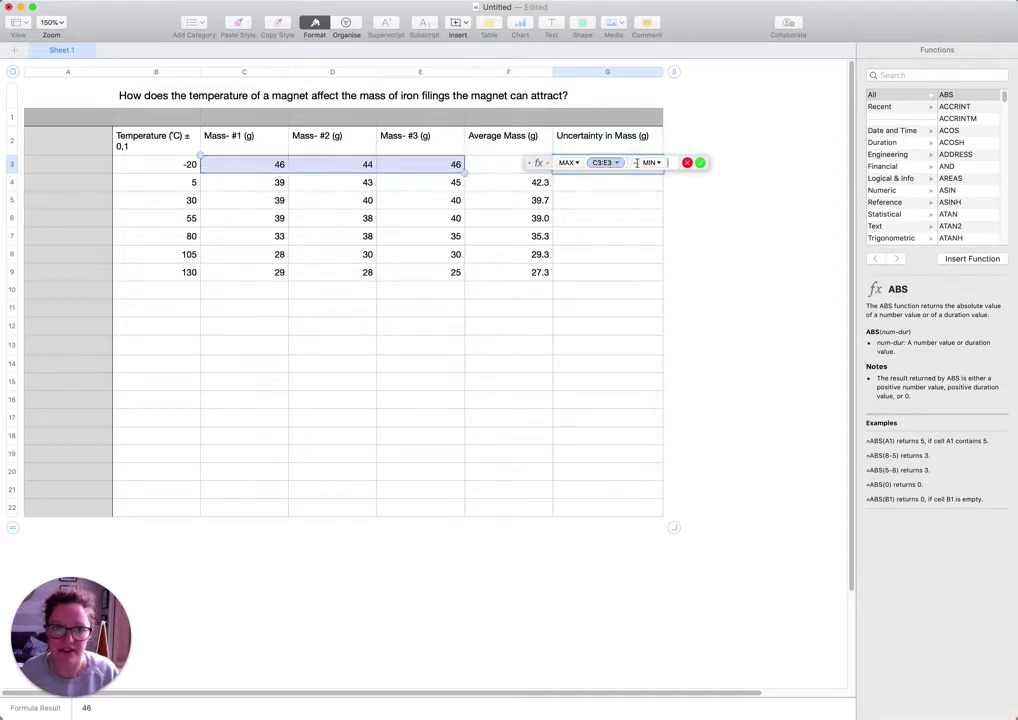
type("c3")
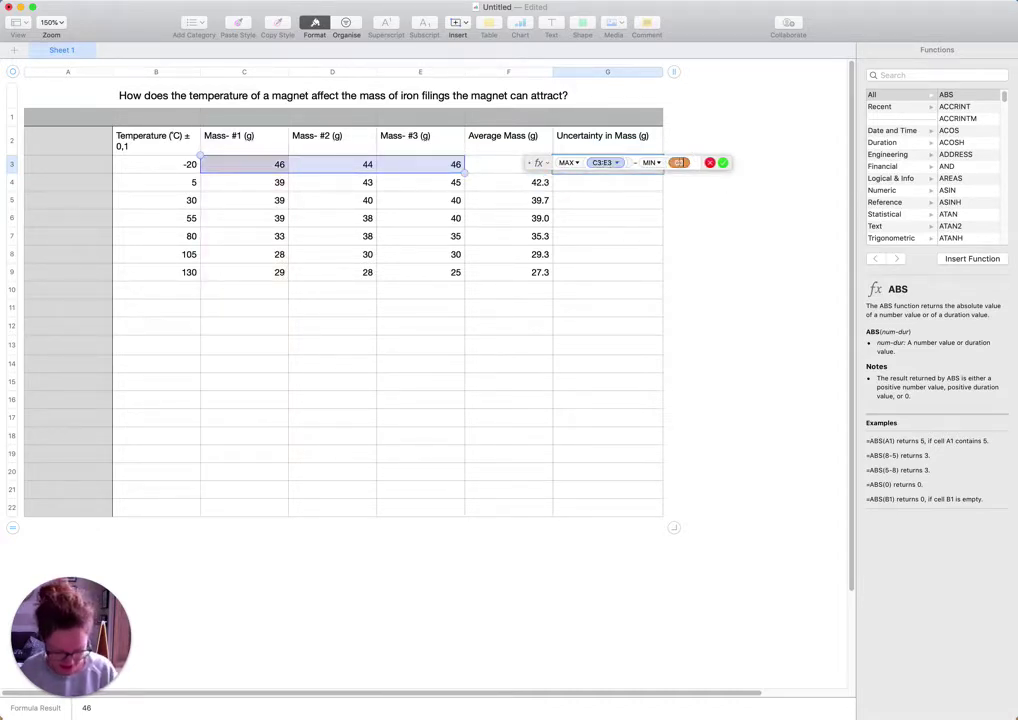
type(":e3")
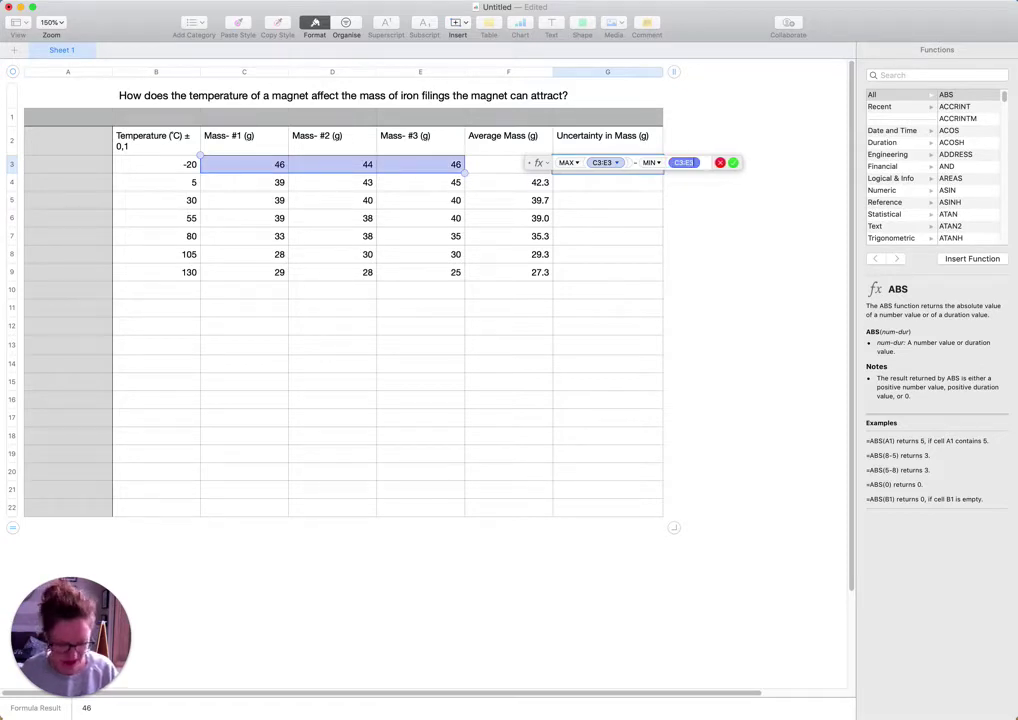
type(")")
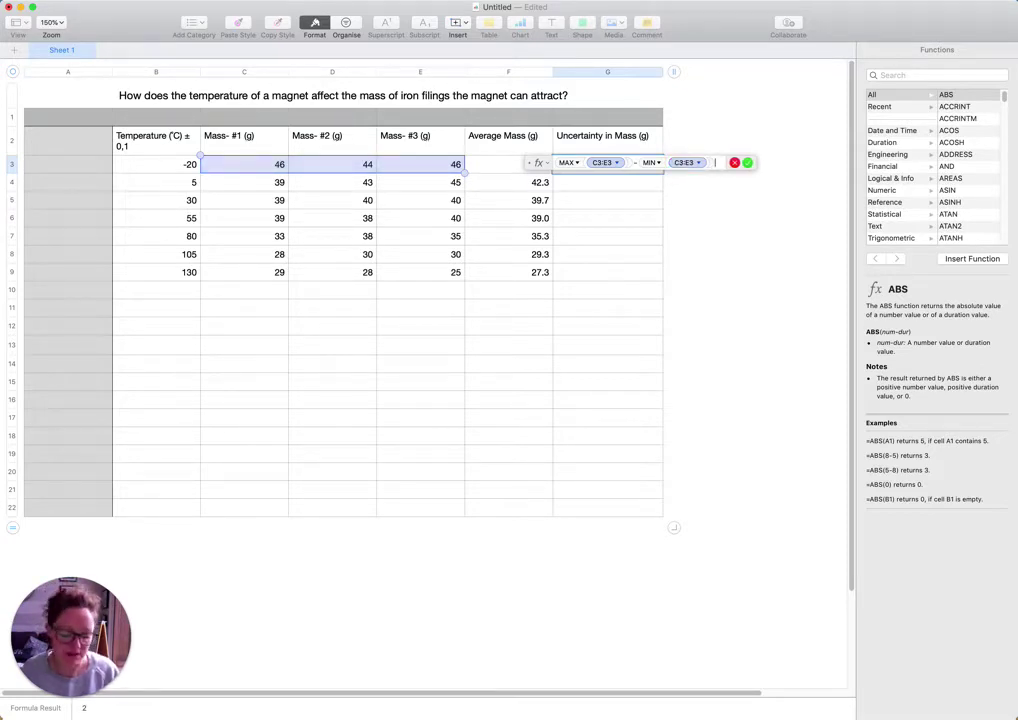
key("Return")
Enclose the max-minus-min formula in G3 in parentheses, divide it by 2, and fill it down to G9
left_click(628, 170)
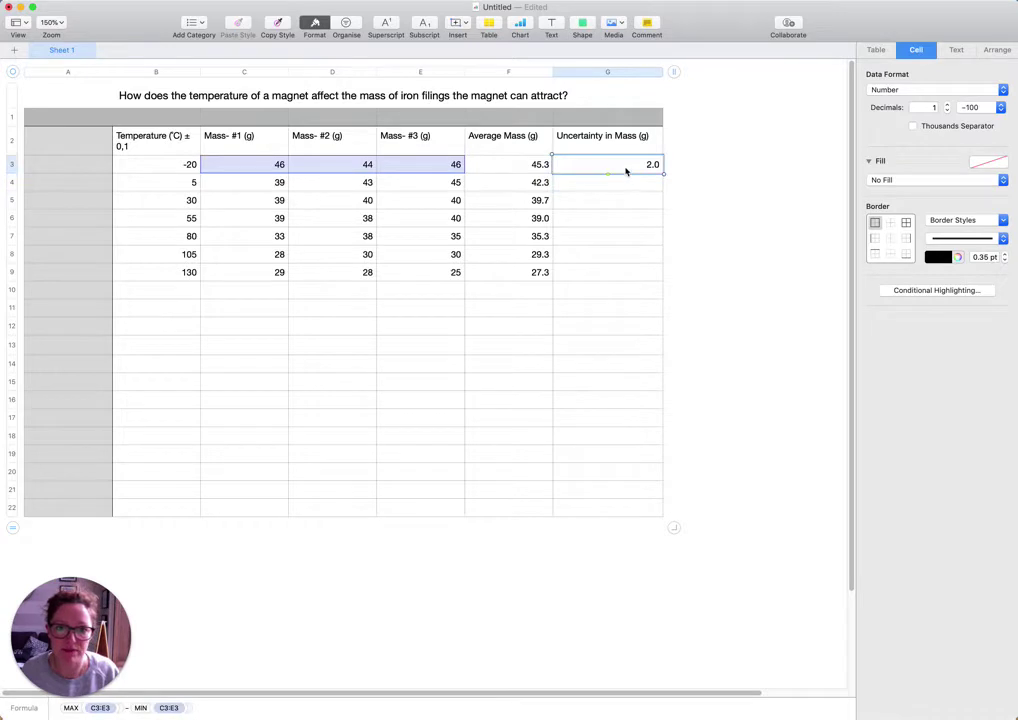
double_click(626, 171)
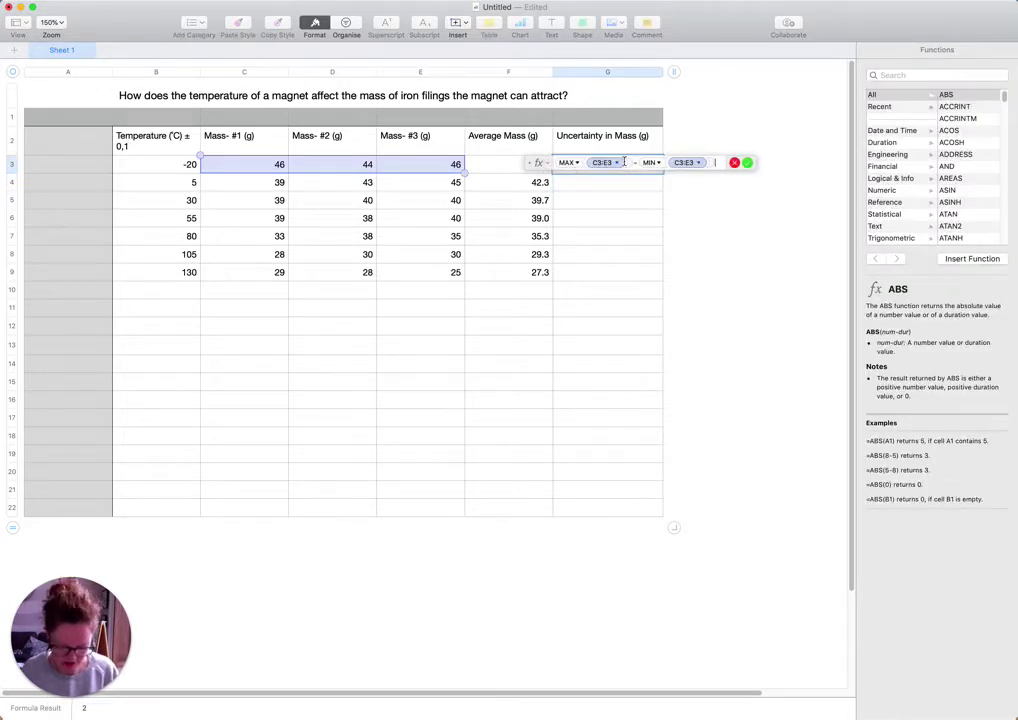
key("super+Left")
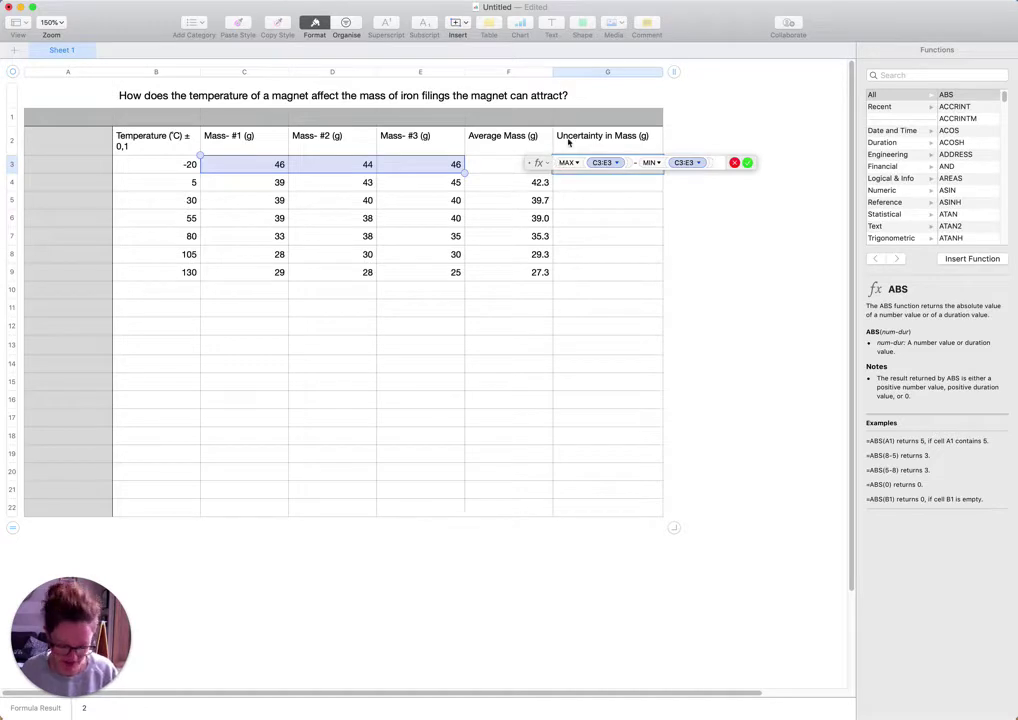
type("(")
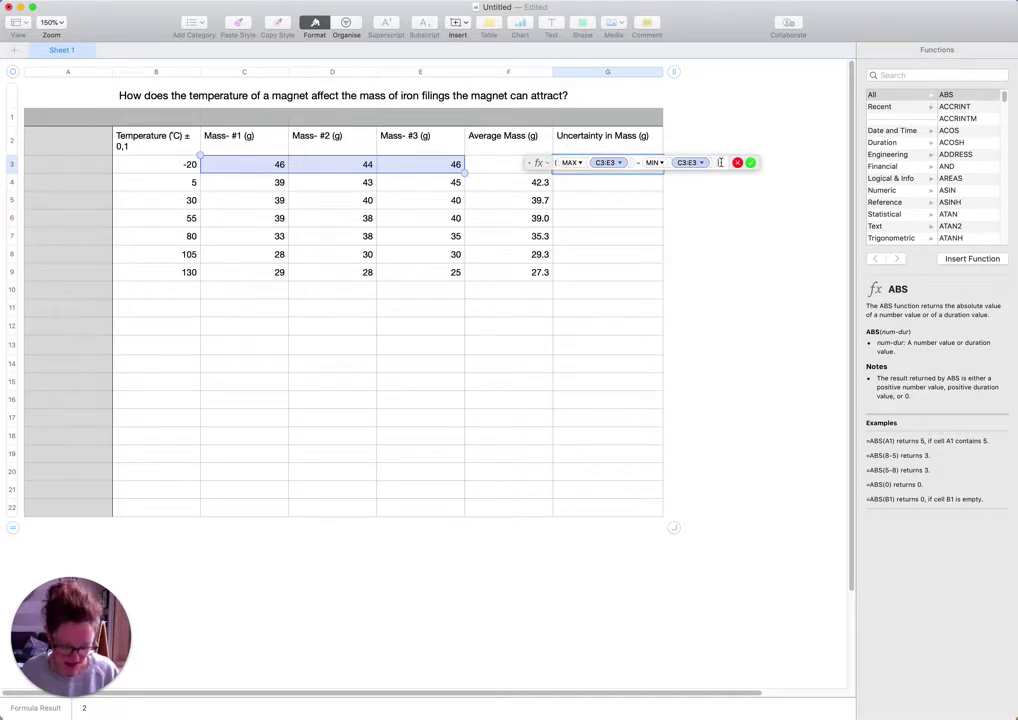
type(")/2")
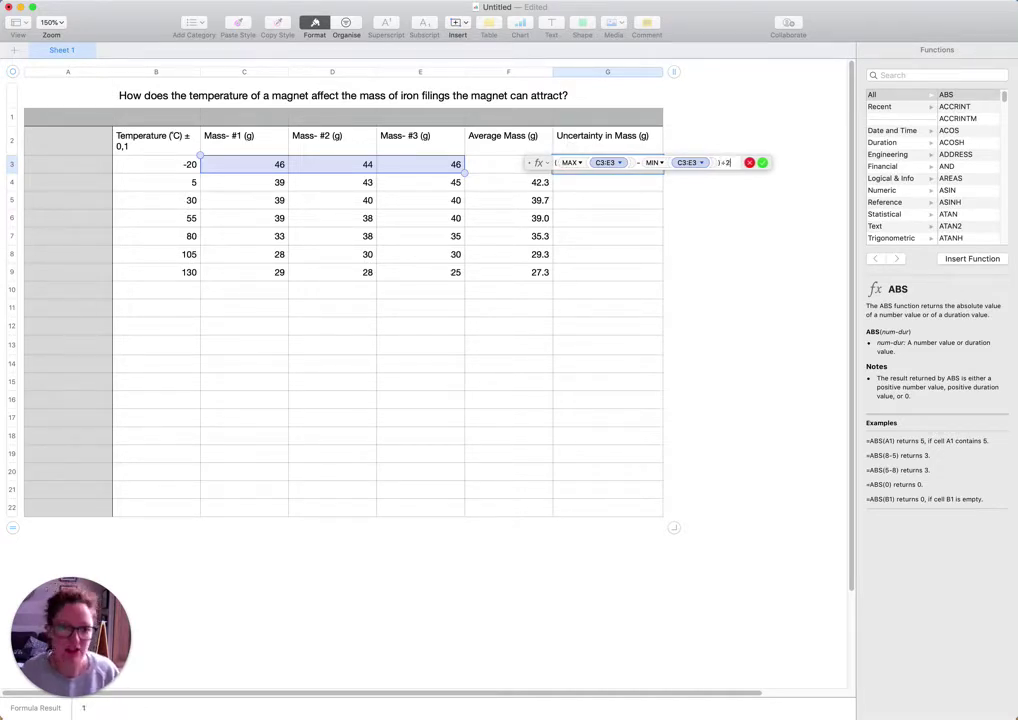
key("Return")
left_click(622, 164)
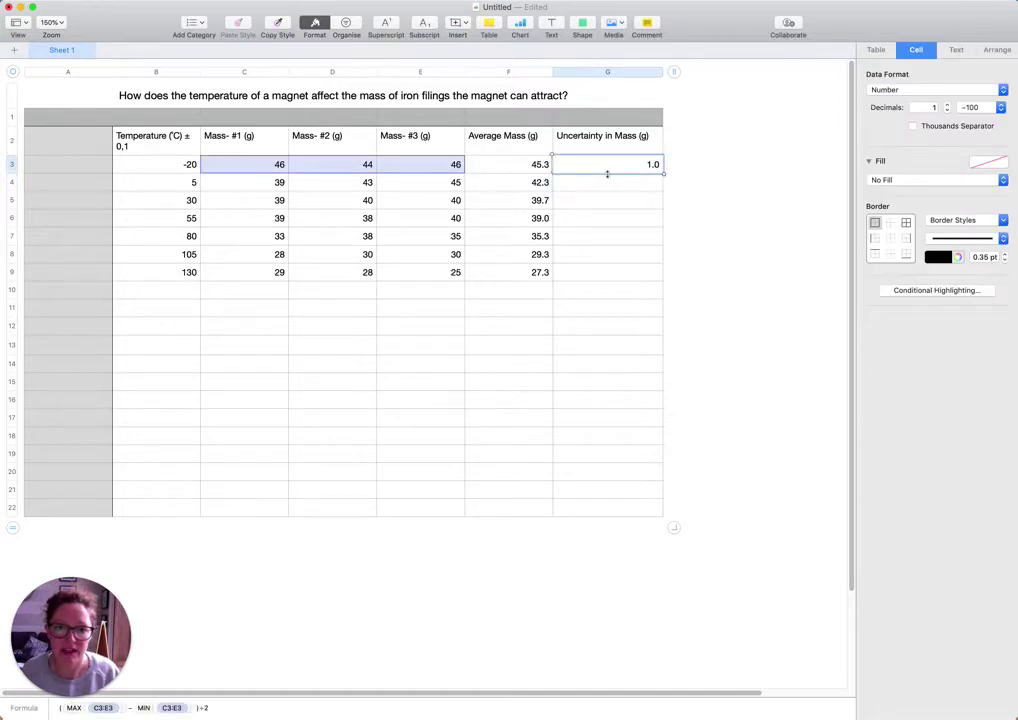
left_click_drag(607, 173, 607, 280)
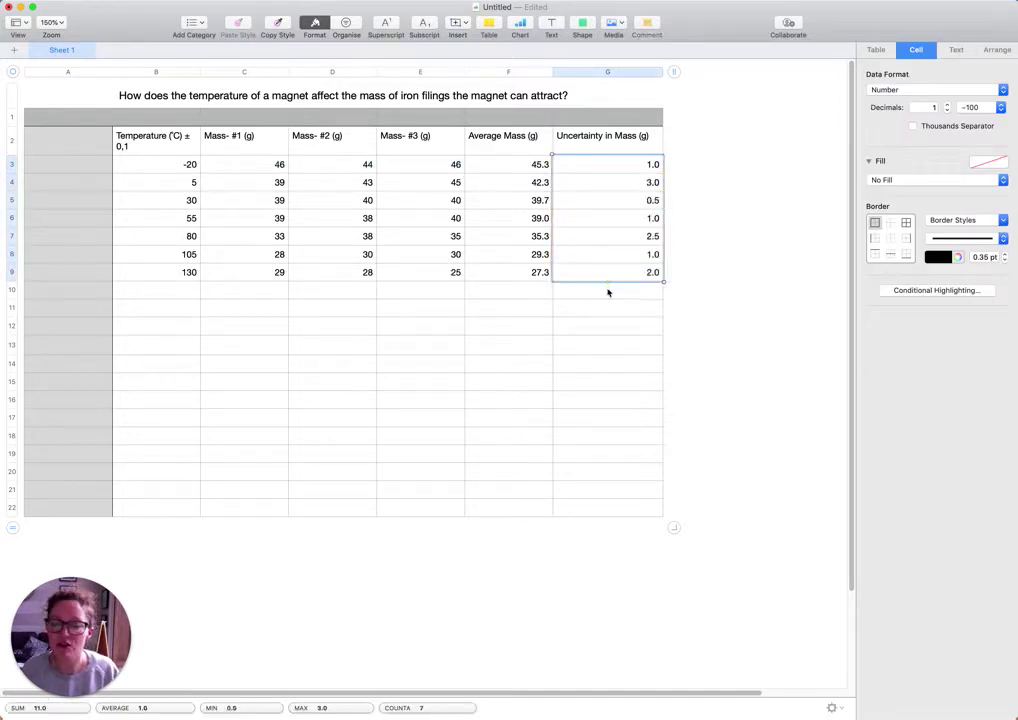
left_click(164, 166)
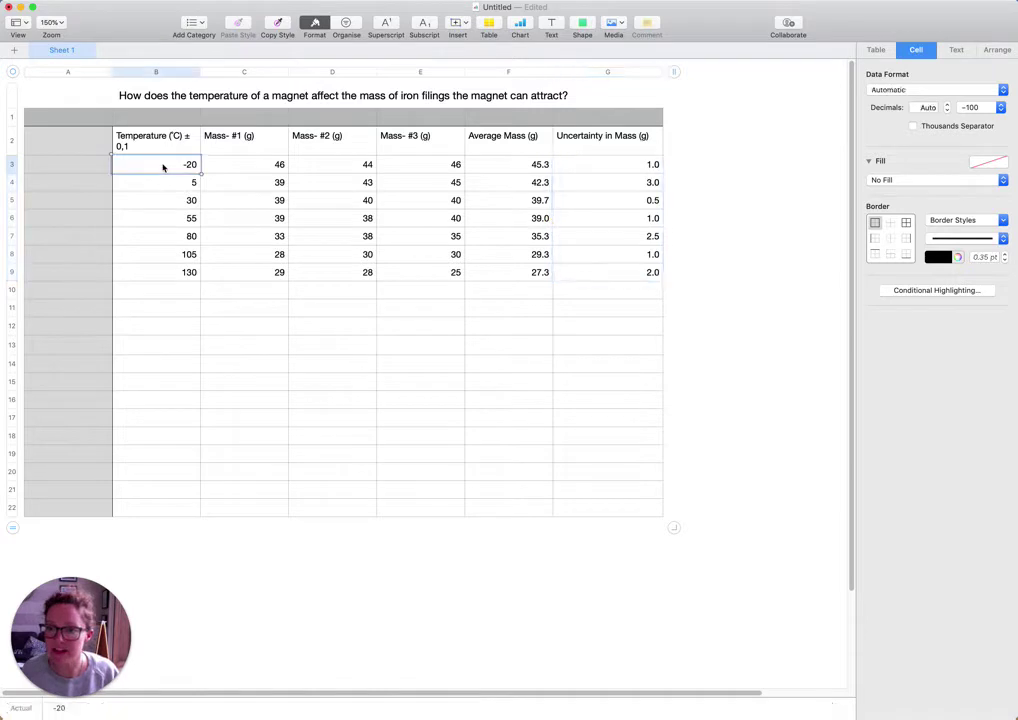
left_click(161, 186)
key("Down")
key("Down")
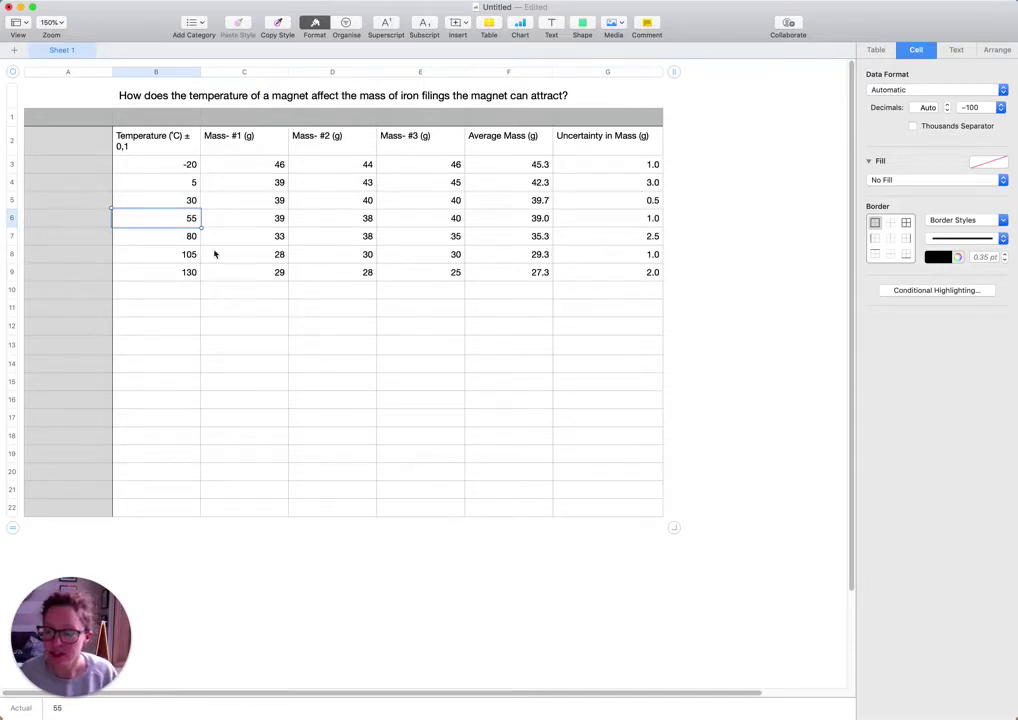
Insert a 2D scatter chart from the temperatures in B3:B9 and average masses in F3:F9, and enlarge it
left_click_drag(164, 168, 157, 277)
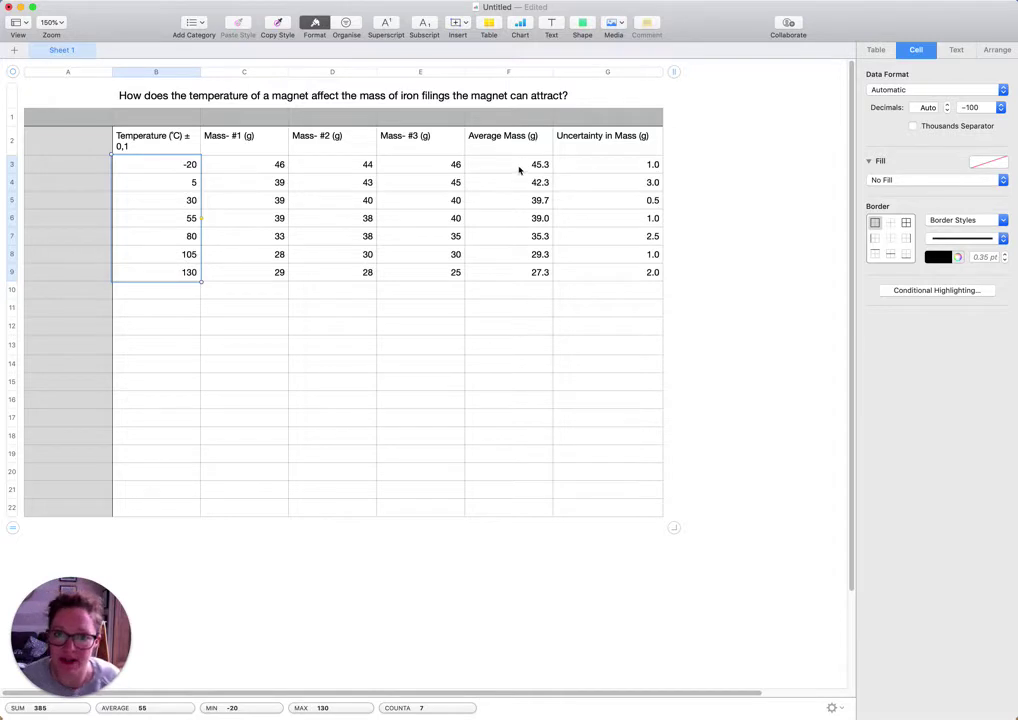
left_click_drag(519, 170, 516, 277, "super")
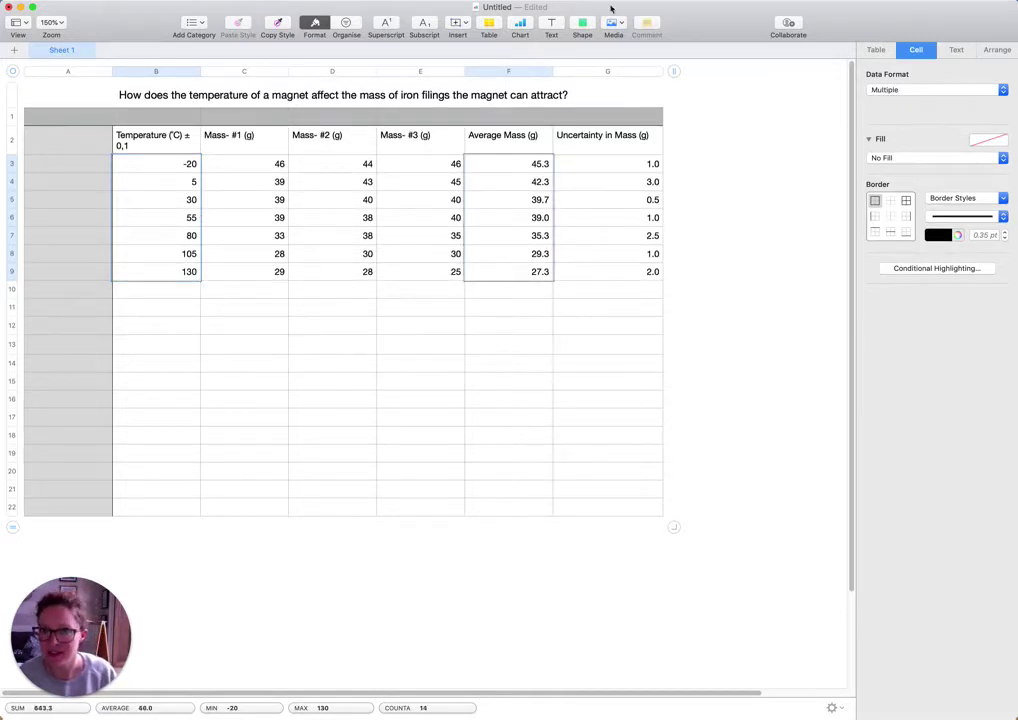
left_click(520, 24)
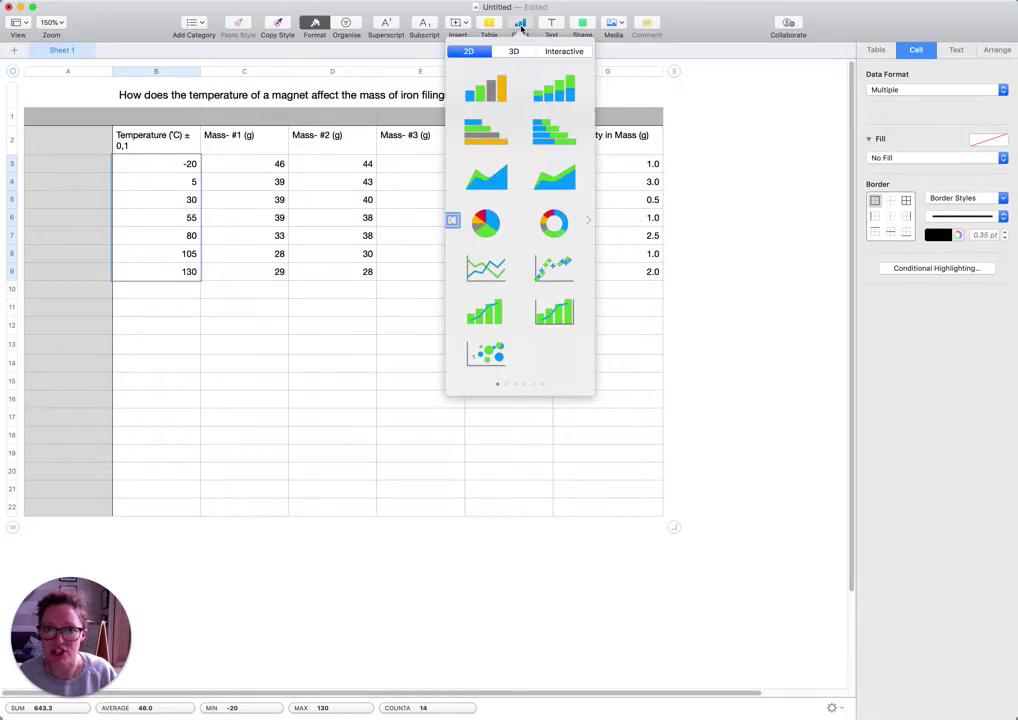
left_click(554, 268)
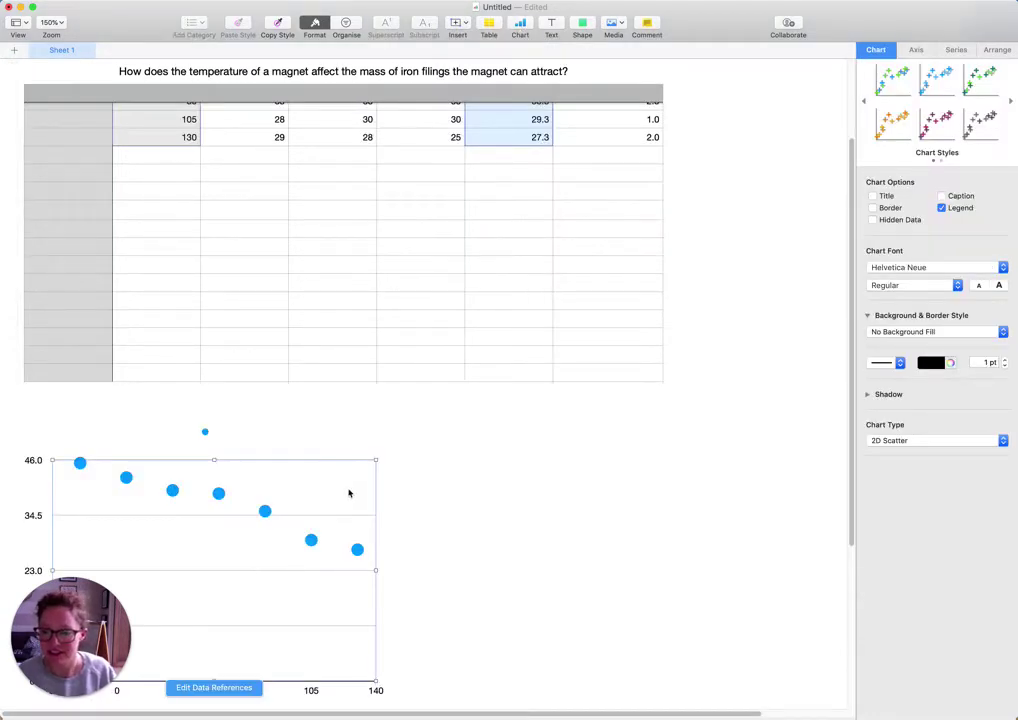
left_click_drag(350, 491, 757, 326)
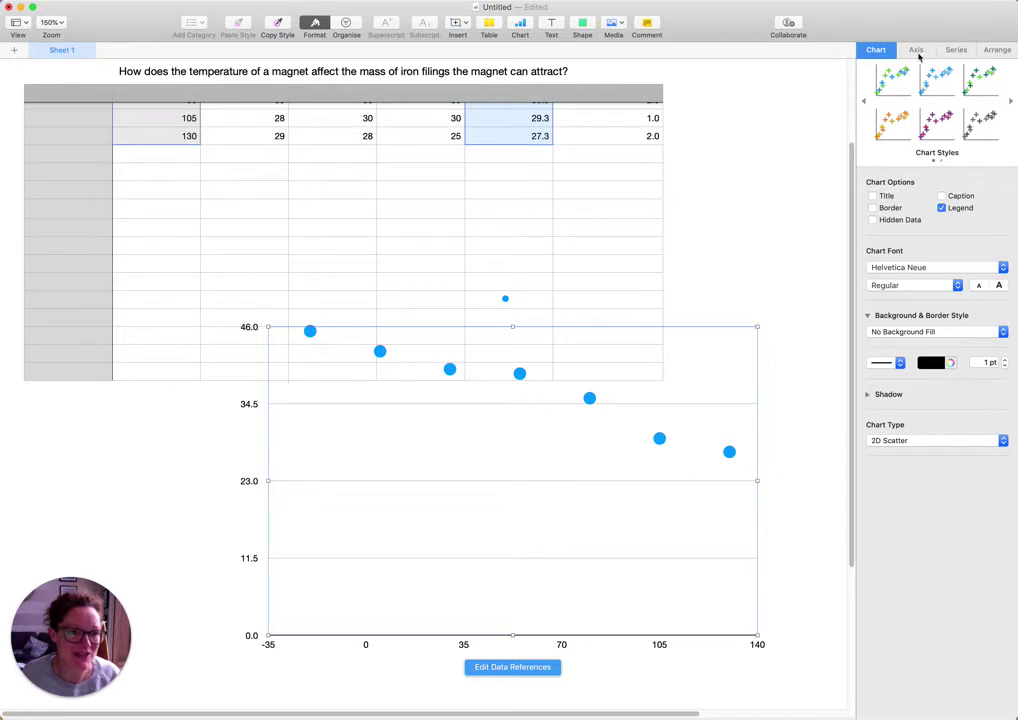
Give the scatter chart a solid white colour fill as its background
left_click(900, 331)
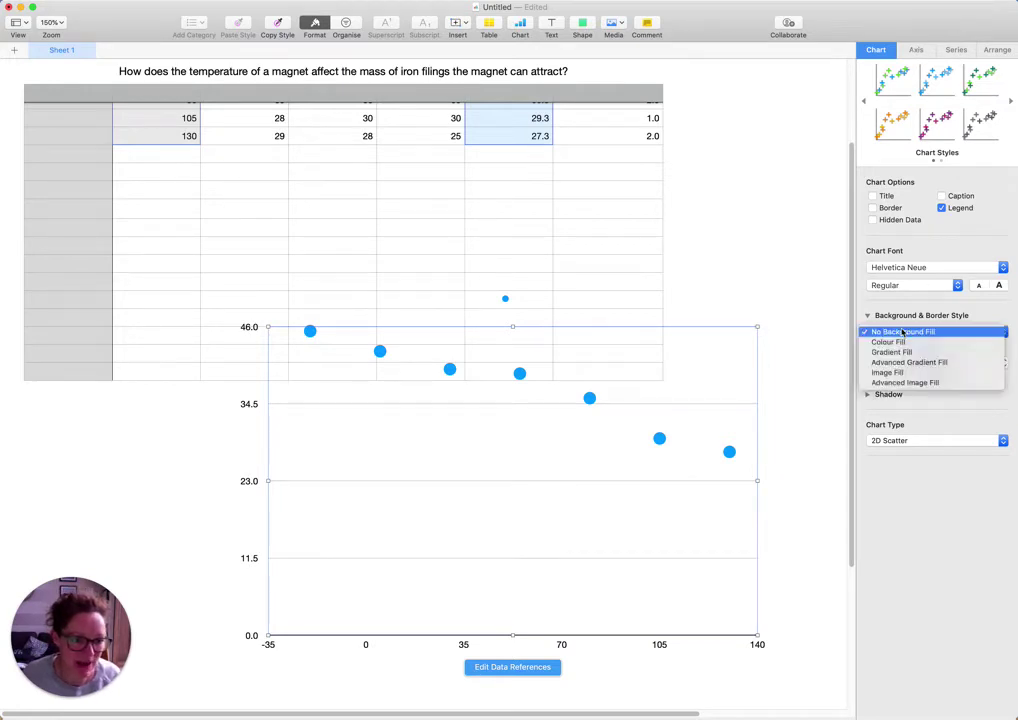
left_click(901, 342)
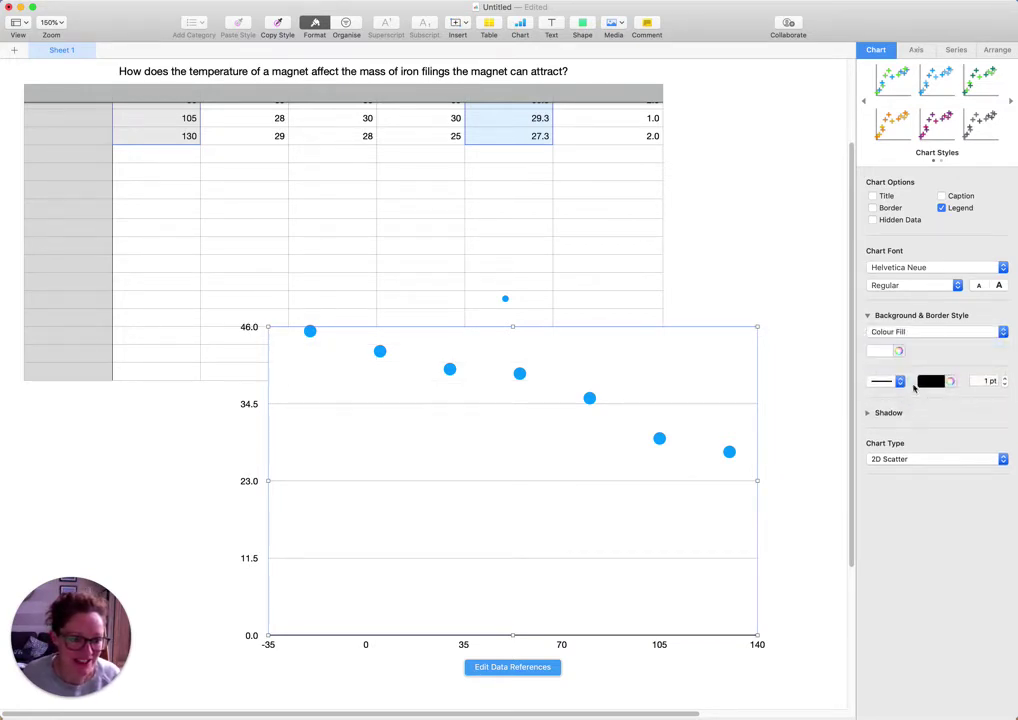
left_click(884, 351)
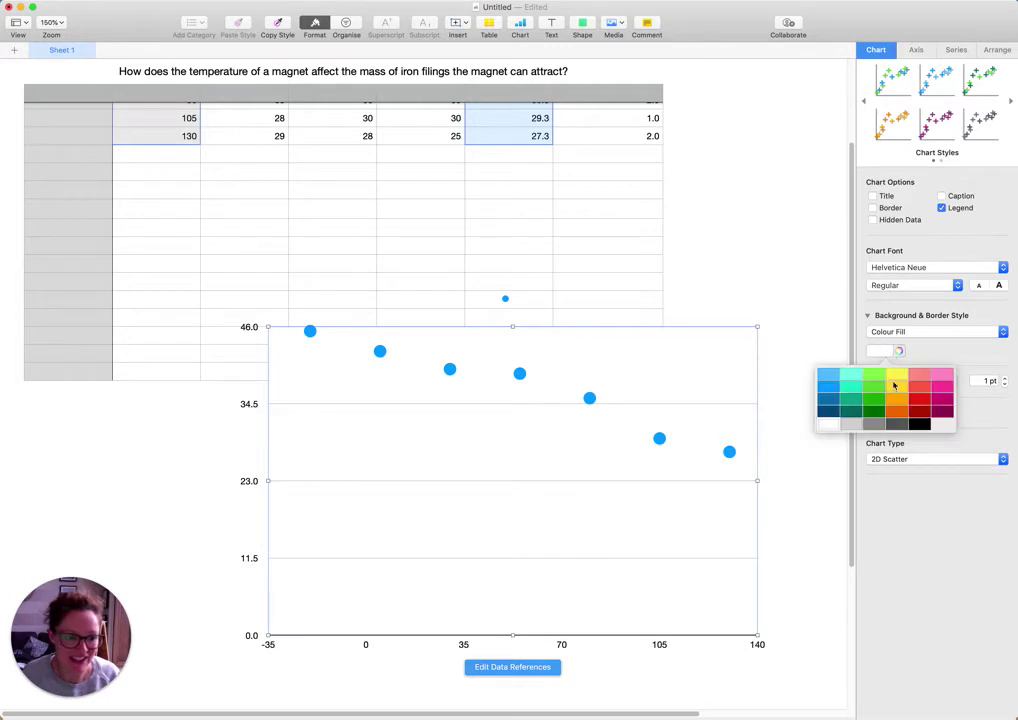
left_click(831, 429)
Move the chart up to just below the data rows and enlarge it further
left_click_drag(733, 449, 623, 302)
scroll(637, 377, "up", 5)
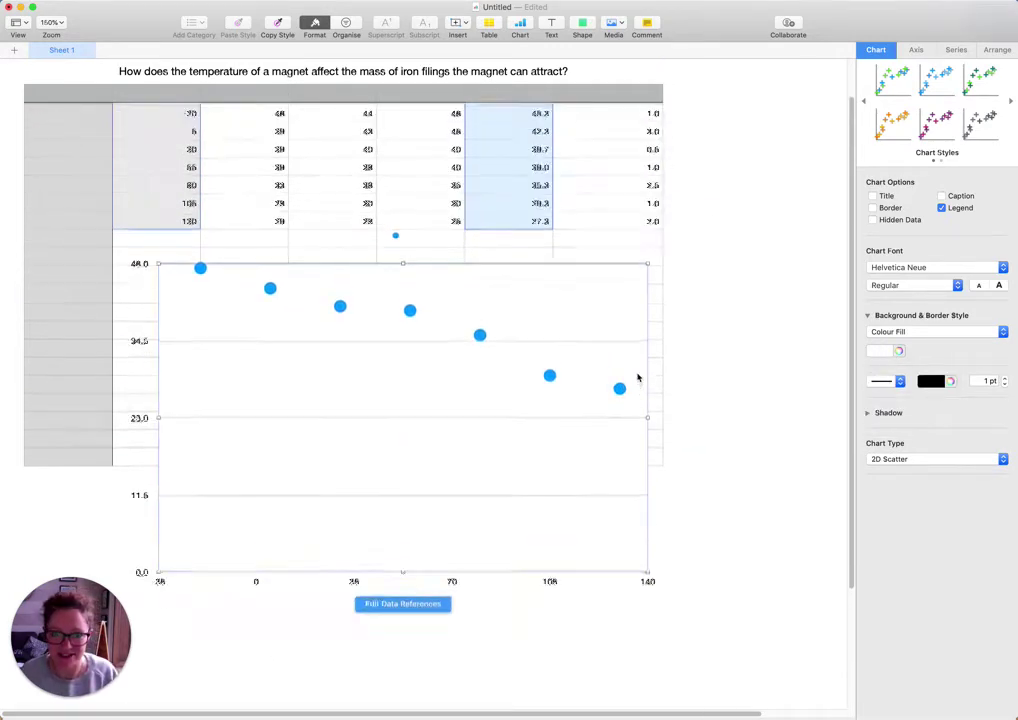
left_click_drag(647, 623, 725, 671)
left_click(760, 488)
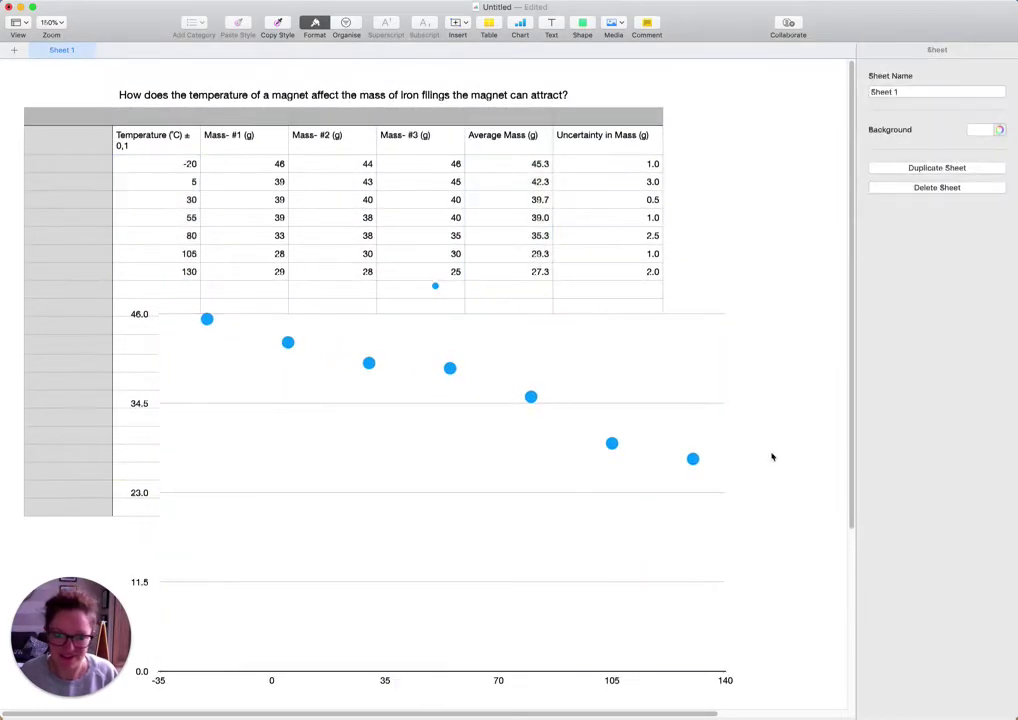
Change the scatter series' data symbol to an X with size 2
left_click(693, 461)
left_click(693, 461)
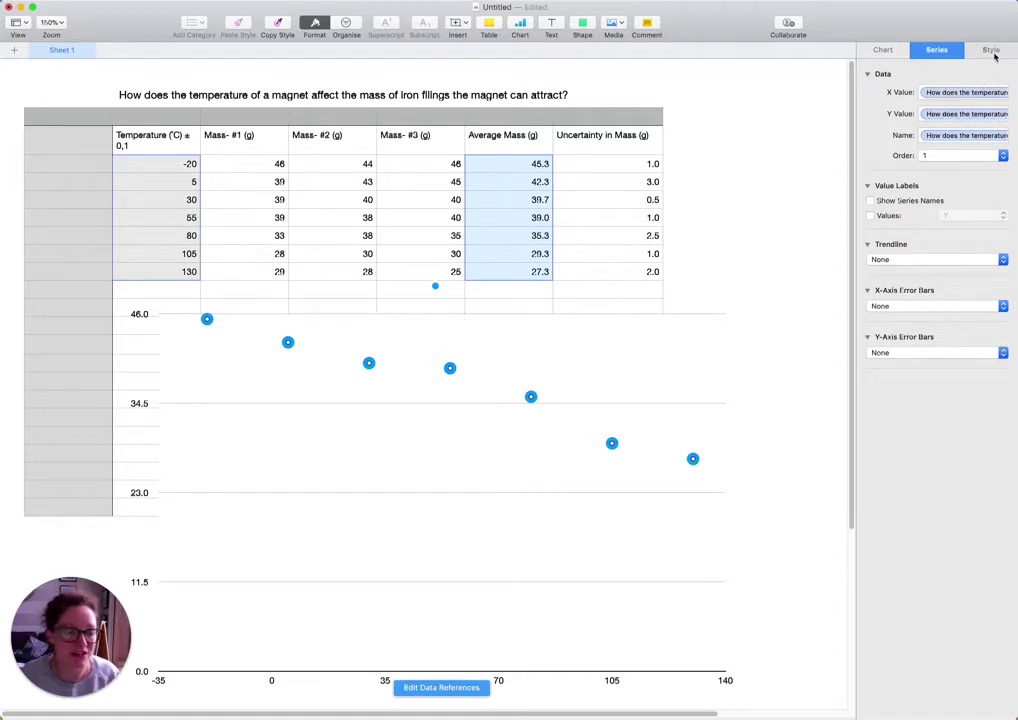
left_click(990, 50)
left_click(899, 92)
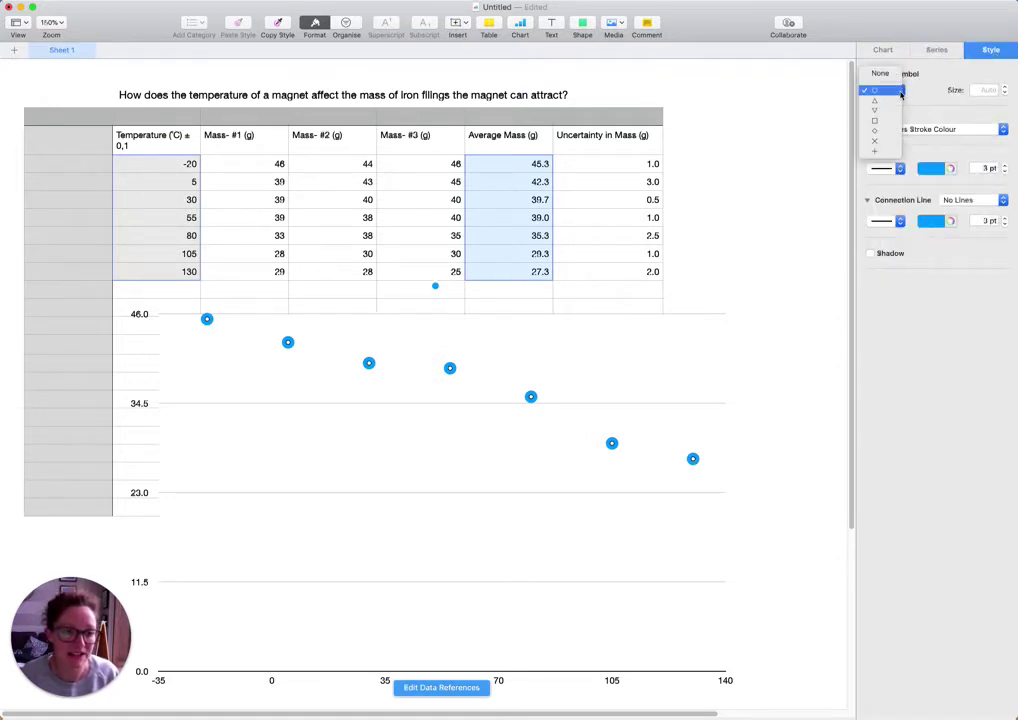
left_click(884, 150)
left_click(897, 90)
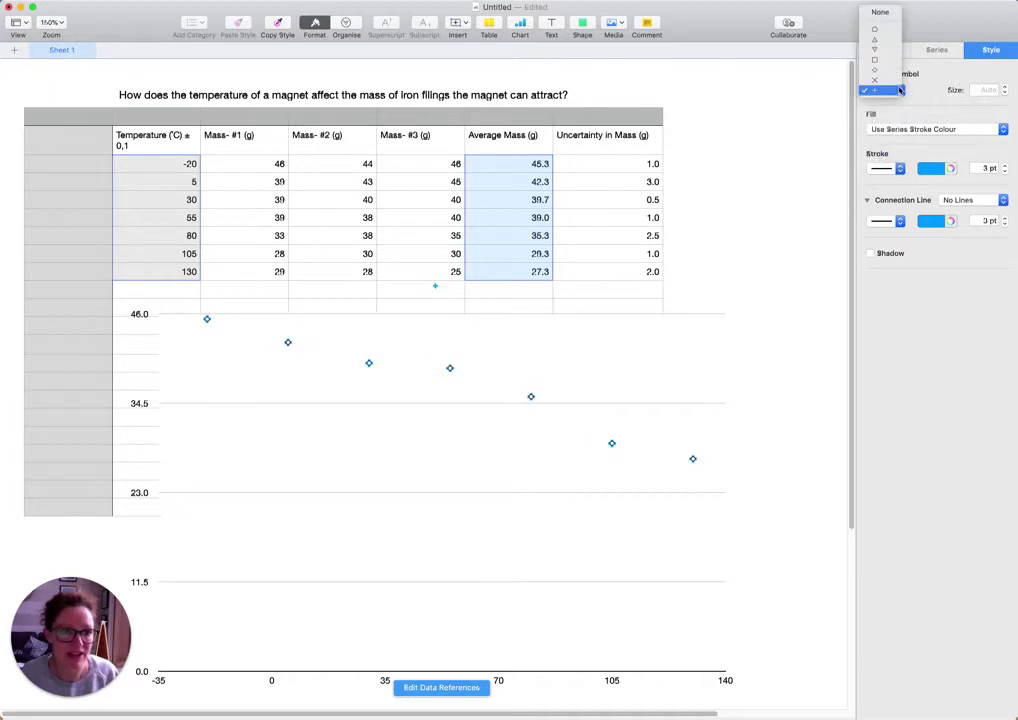
left_click(887, 84)
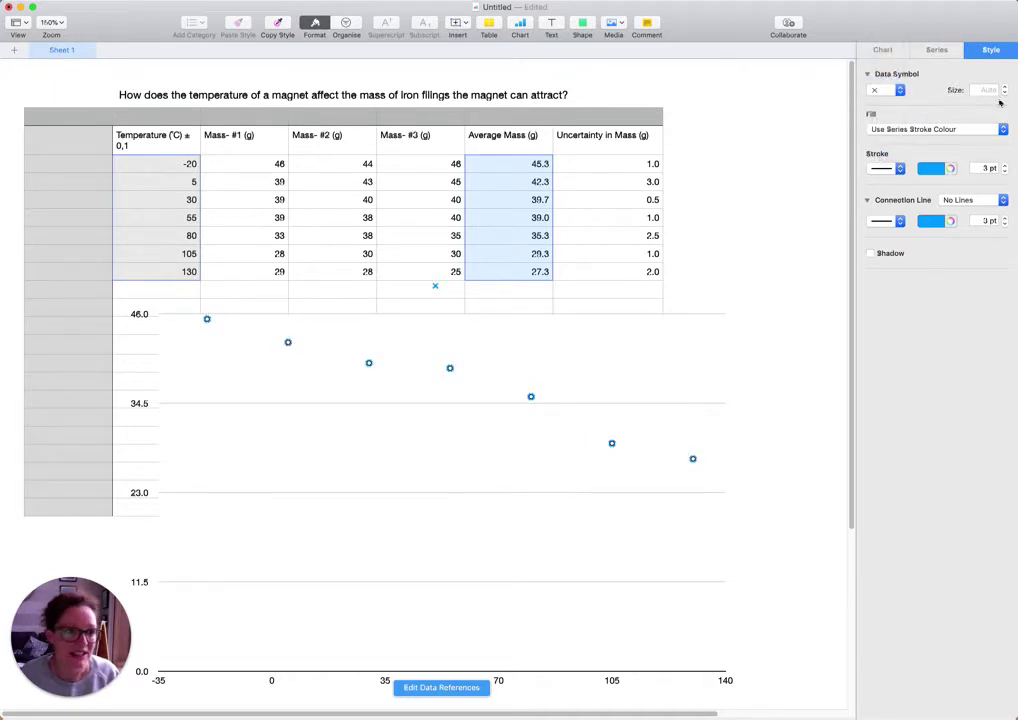
left_click(1004, 88)
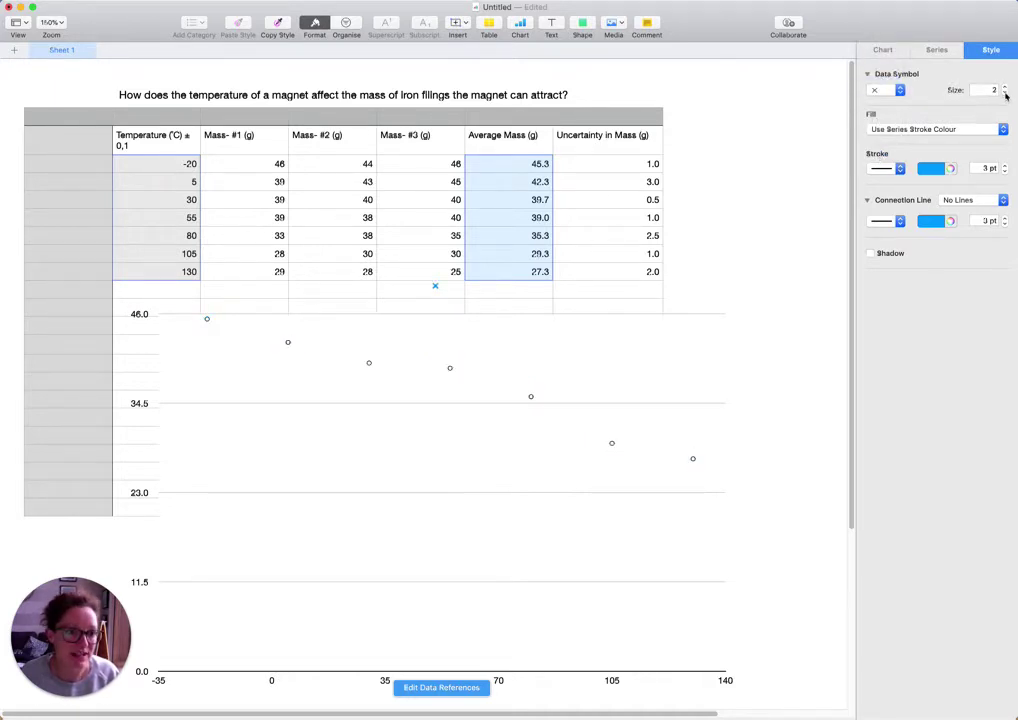
left_click(784, 309)
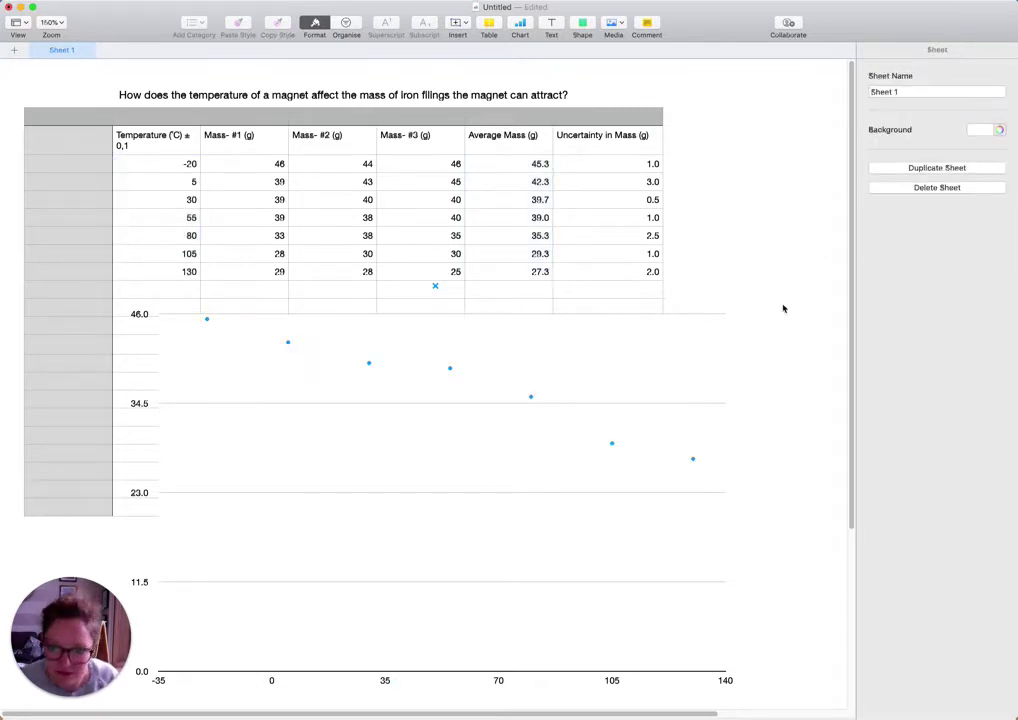
Set the stroke of the scatter series' data symbols to 1 pt
left_click(450, 372)
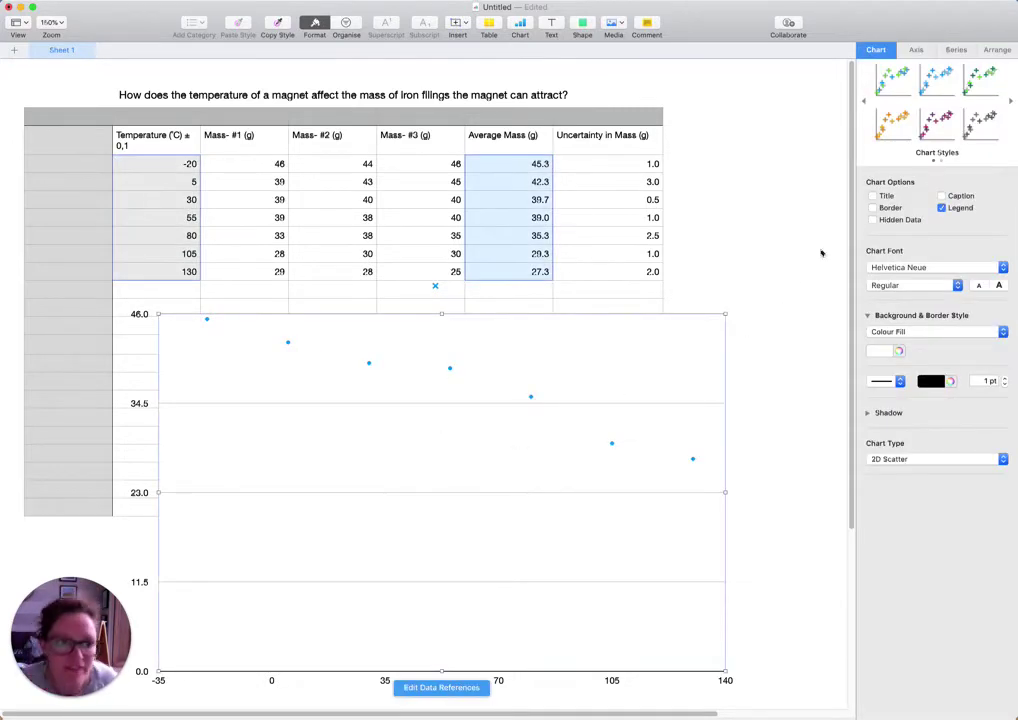
left_click(613, 447)
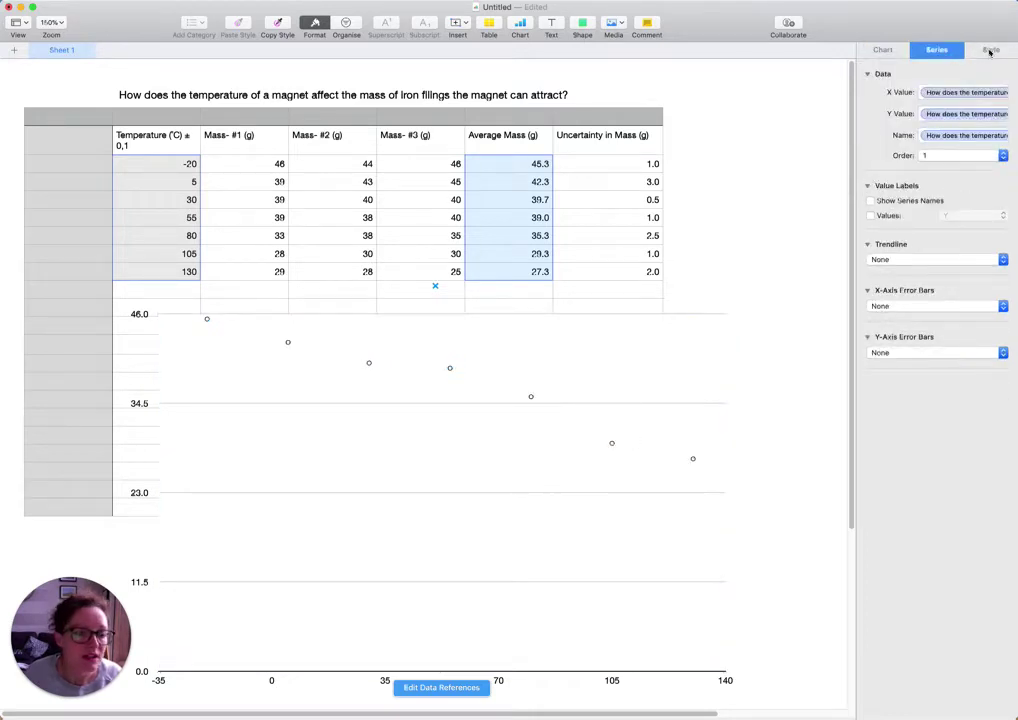
left_click(990, 49)
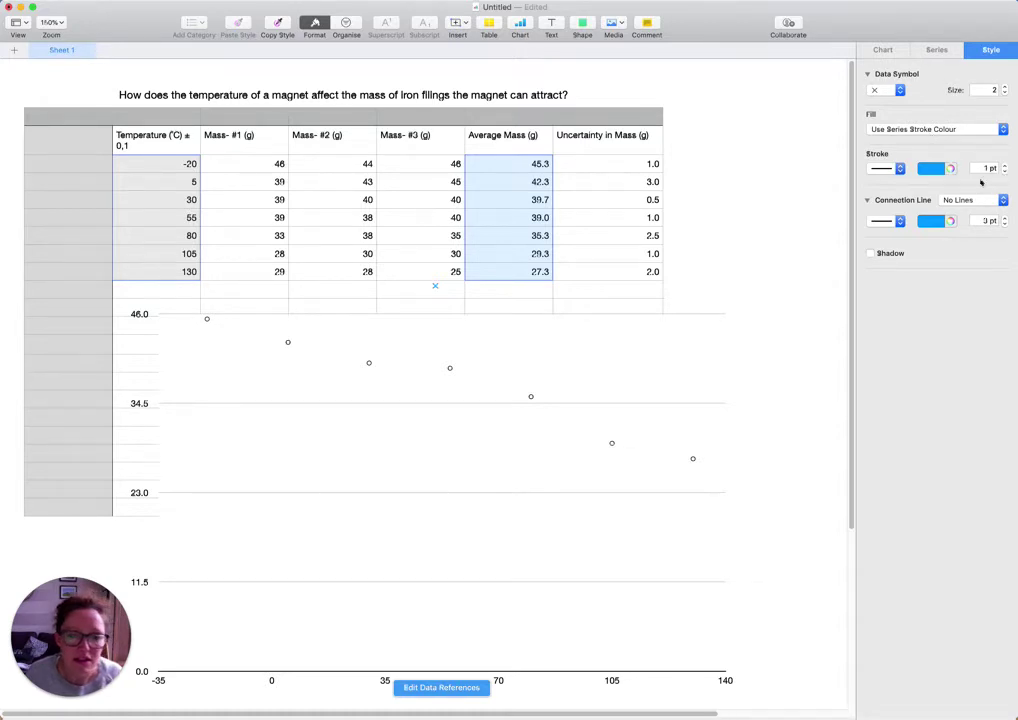
left_click(761, 437)
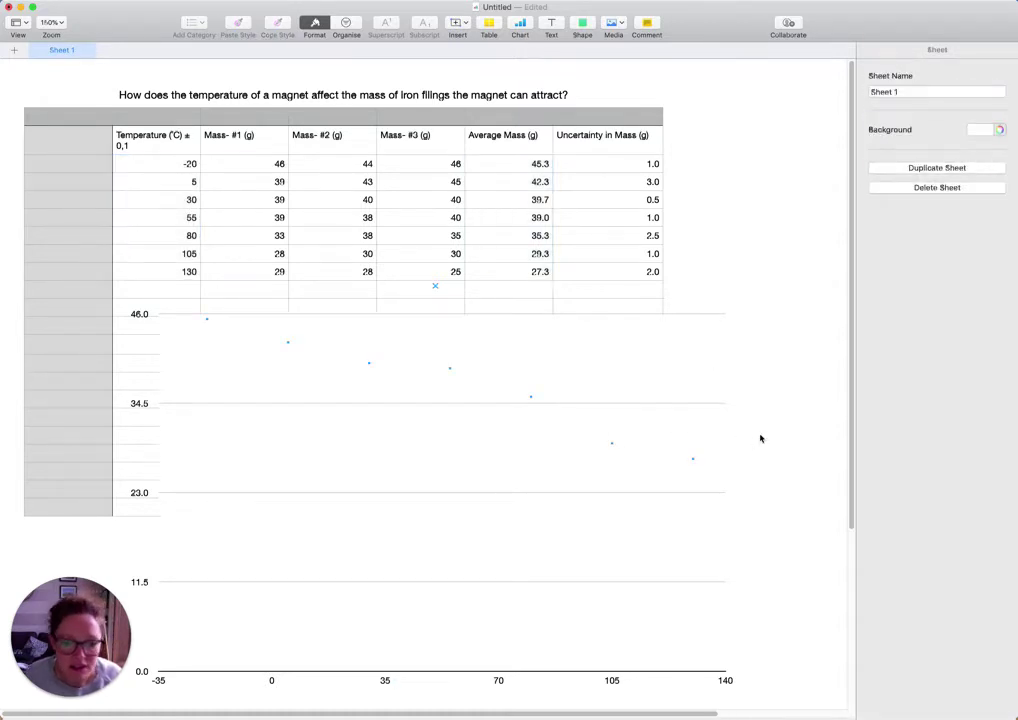
left_click(615, 448)
left_click(612, 445)
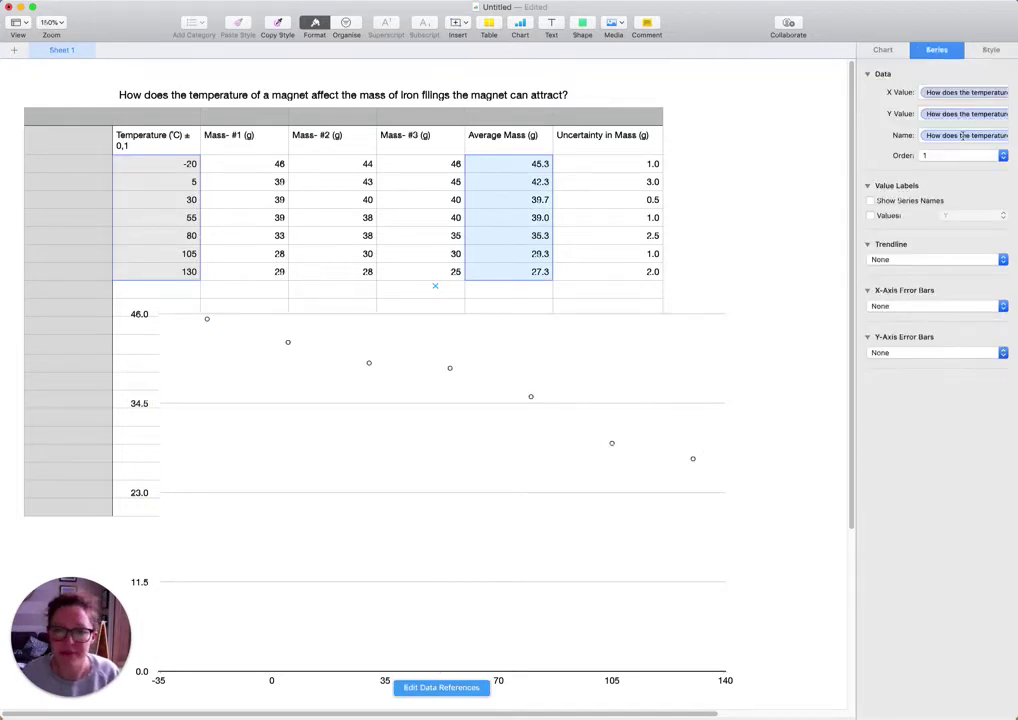
left_click(779, 359)
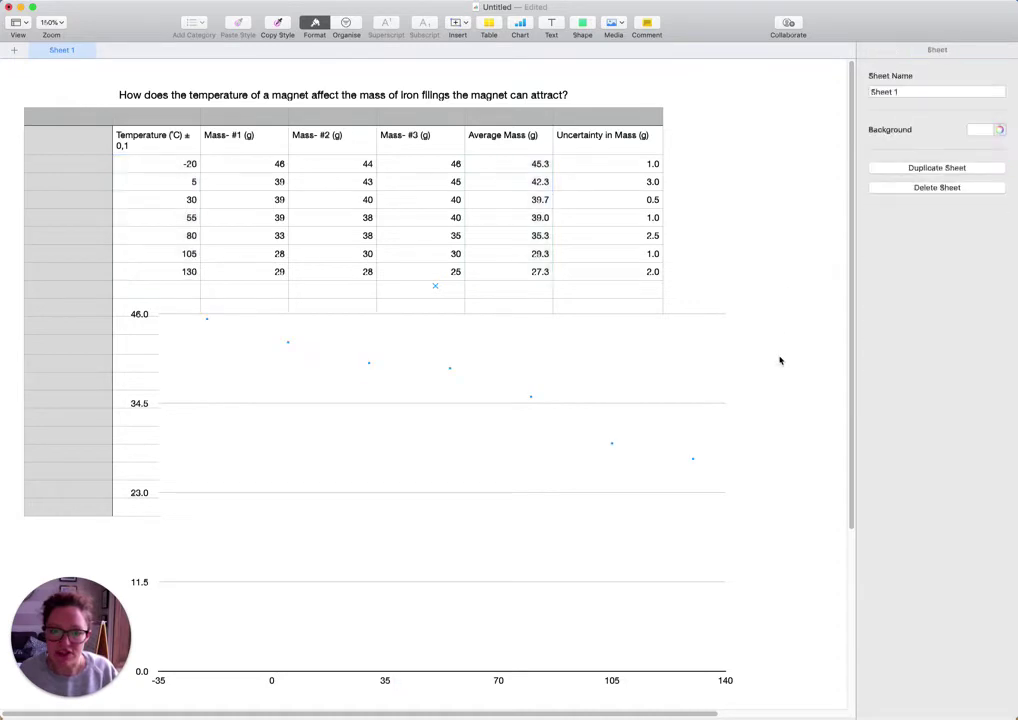
Add a linear trendline to the scatter series and show its equation on the chart
left_click(613, 447)
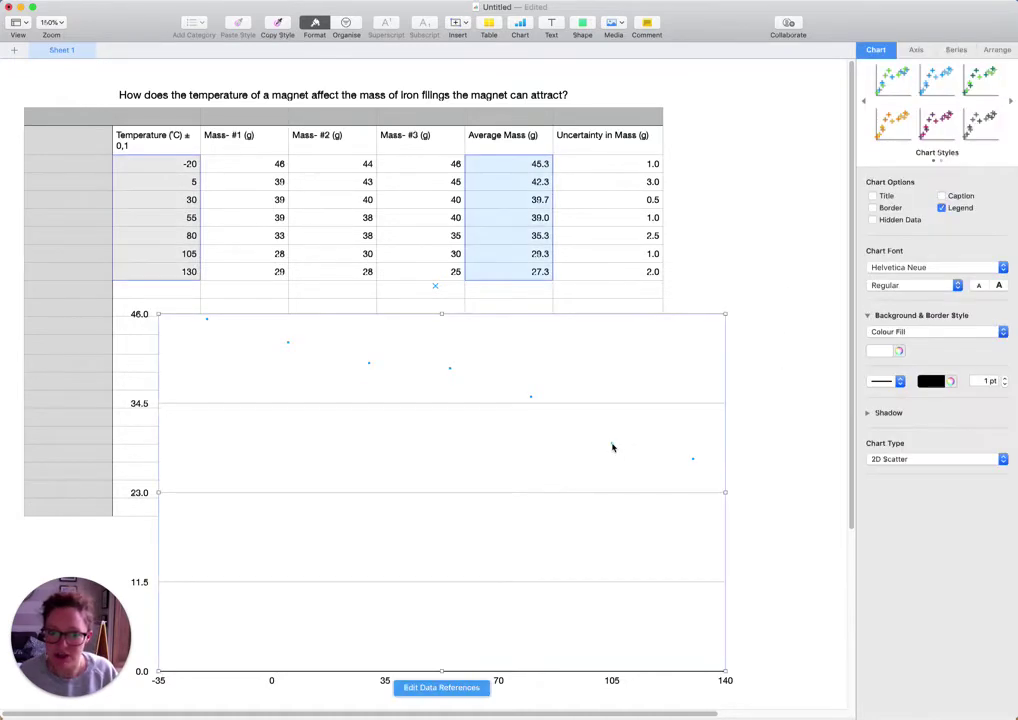
left_click(613, 447)
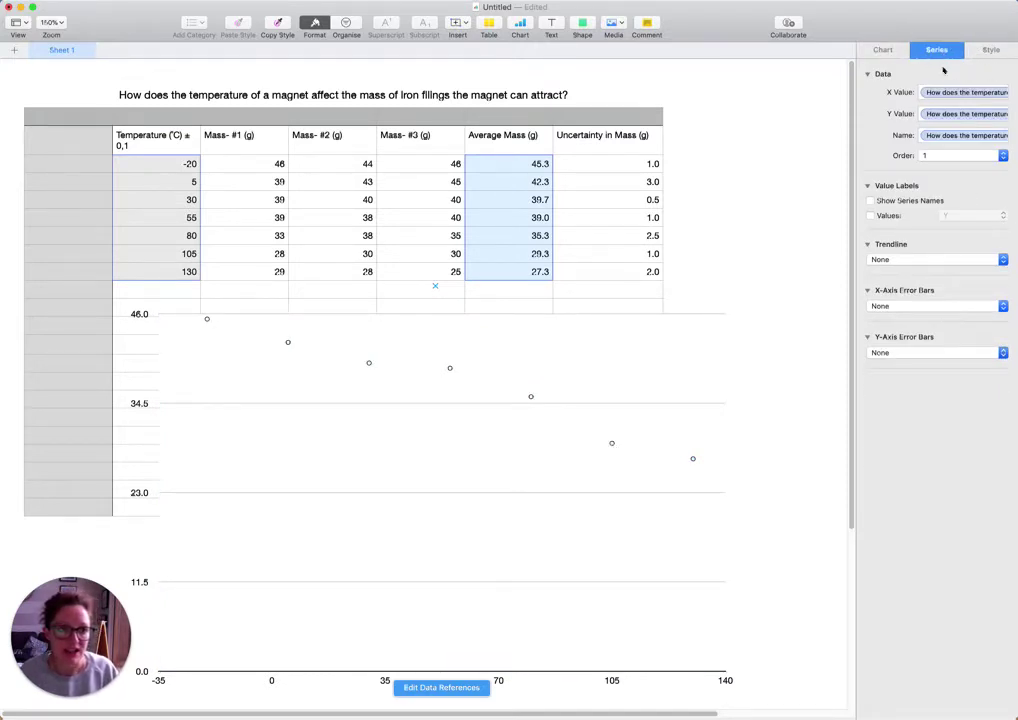
left_click(925, 260)
left_click(922, 270)
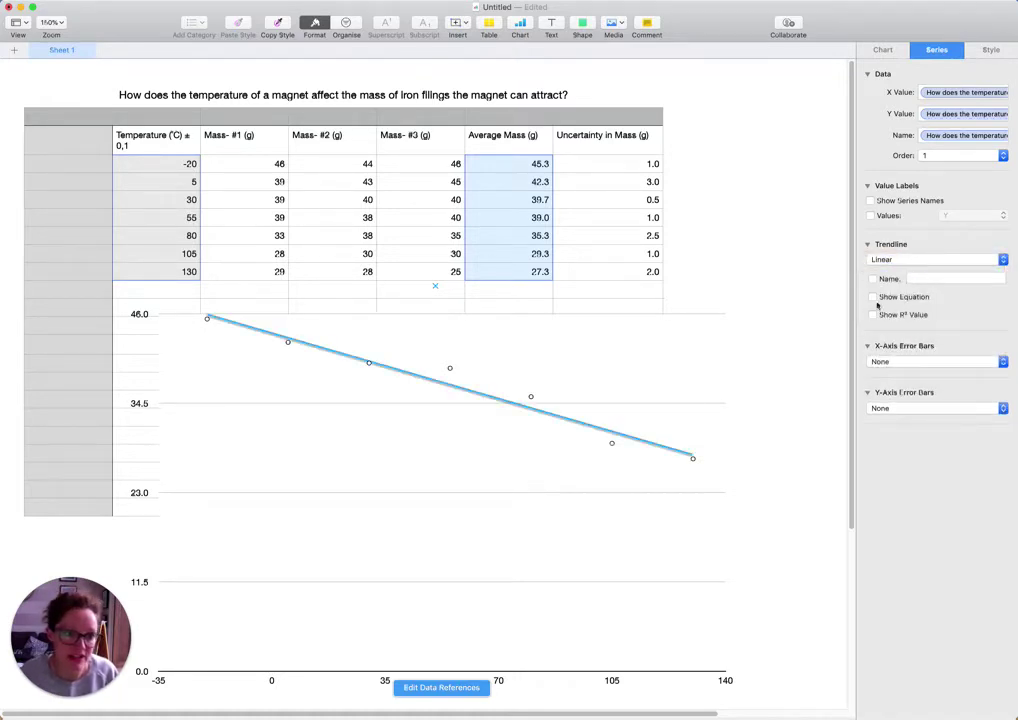
left_click(873, 297)
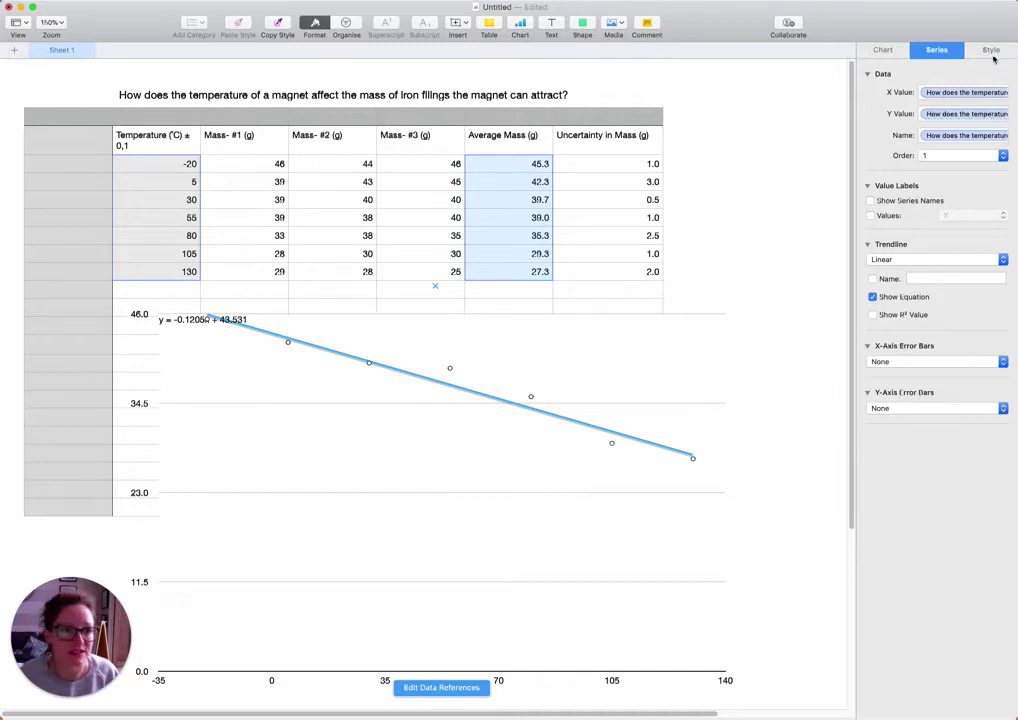
Remove the trendline's shadow and set its stroke to 1 pt
left_click(990, 49)
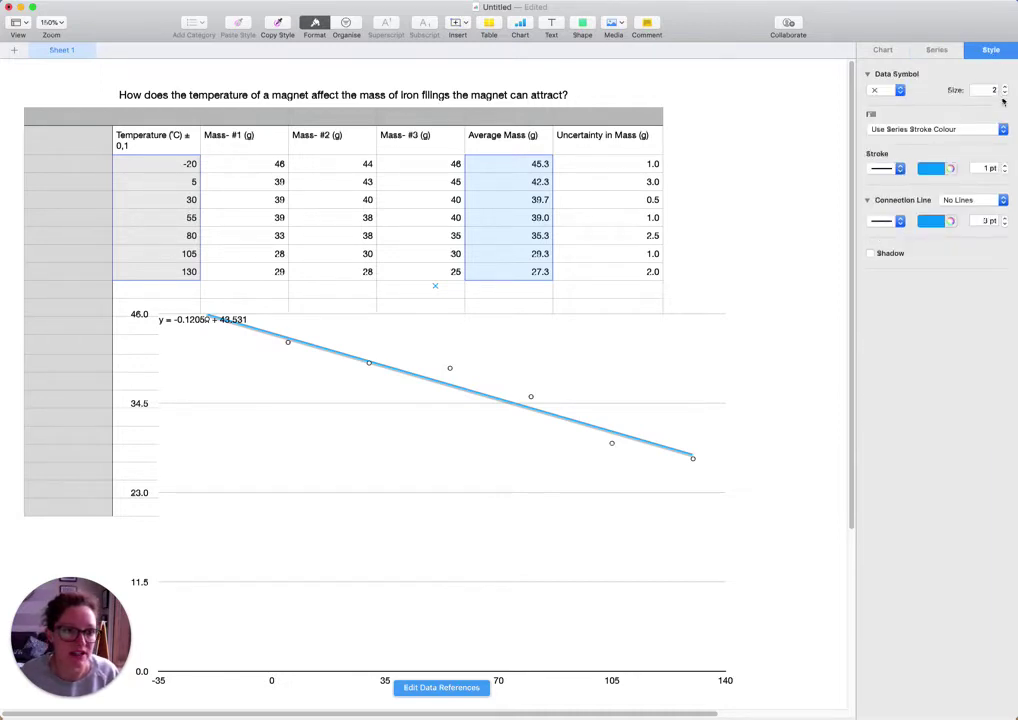
left_click(583, 426)
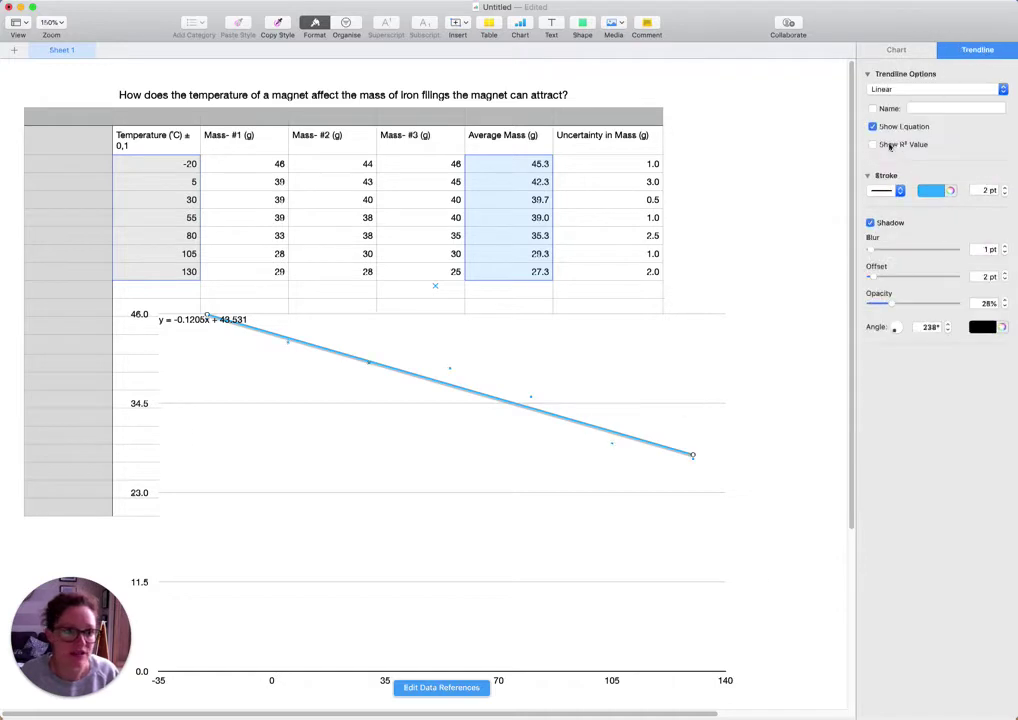
left_click(870, 223)
left_click(1005, 193)
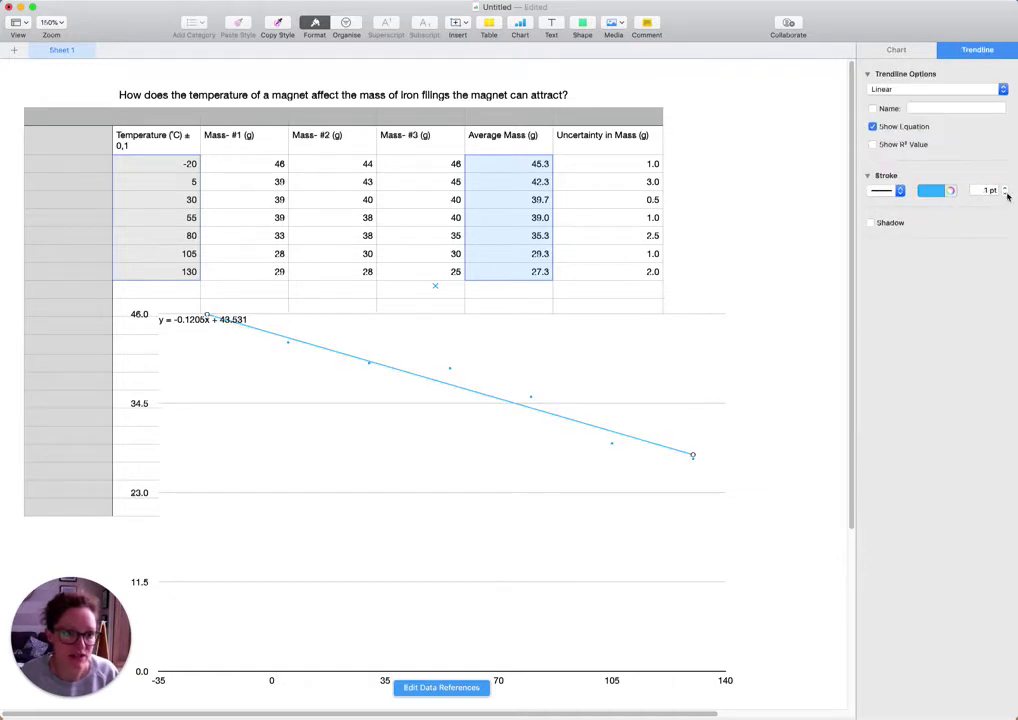
left_click(757, 422)
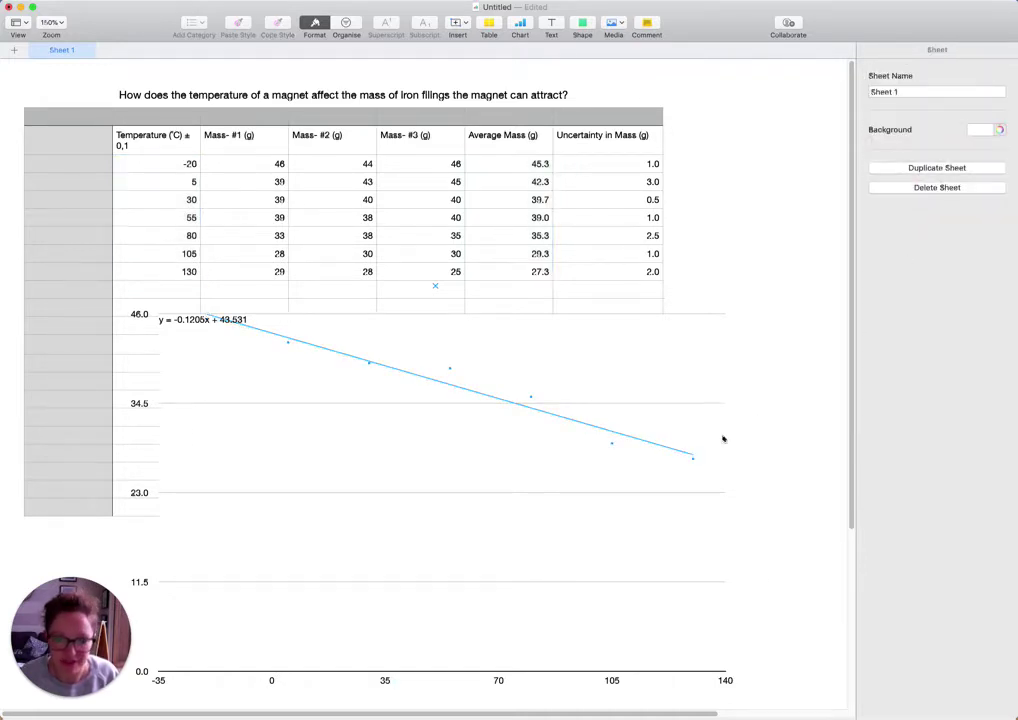
Add positive and negative x-axis error bars to the scatter series with a fixed value of 0.1
left_click(613, 447)
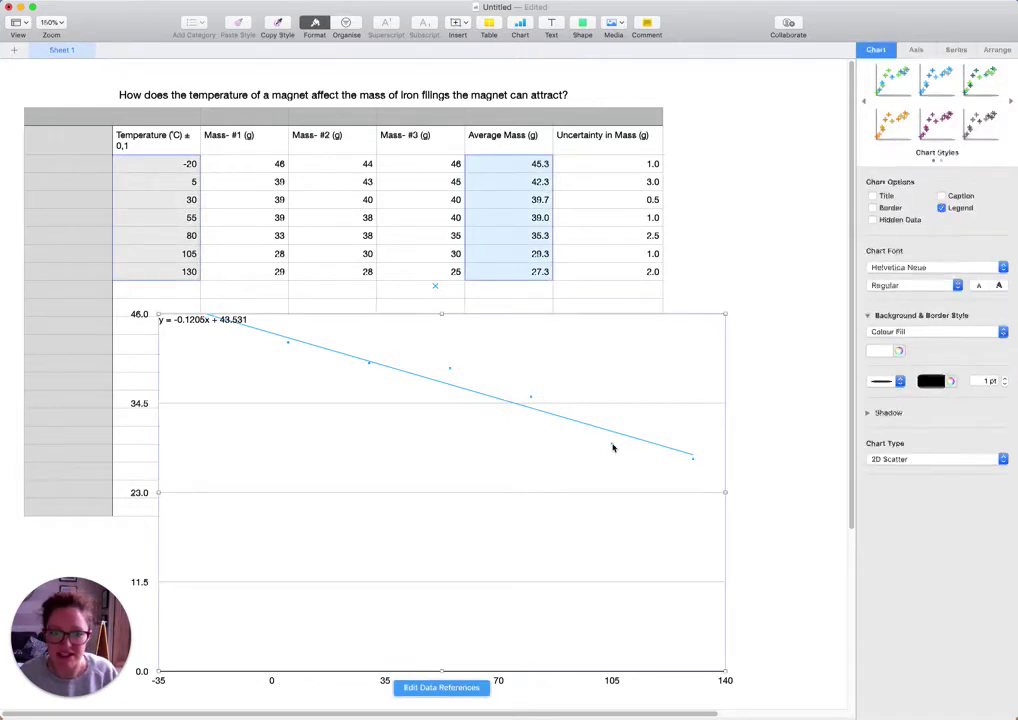
left_click(613, 447)
left_click(918, 361)
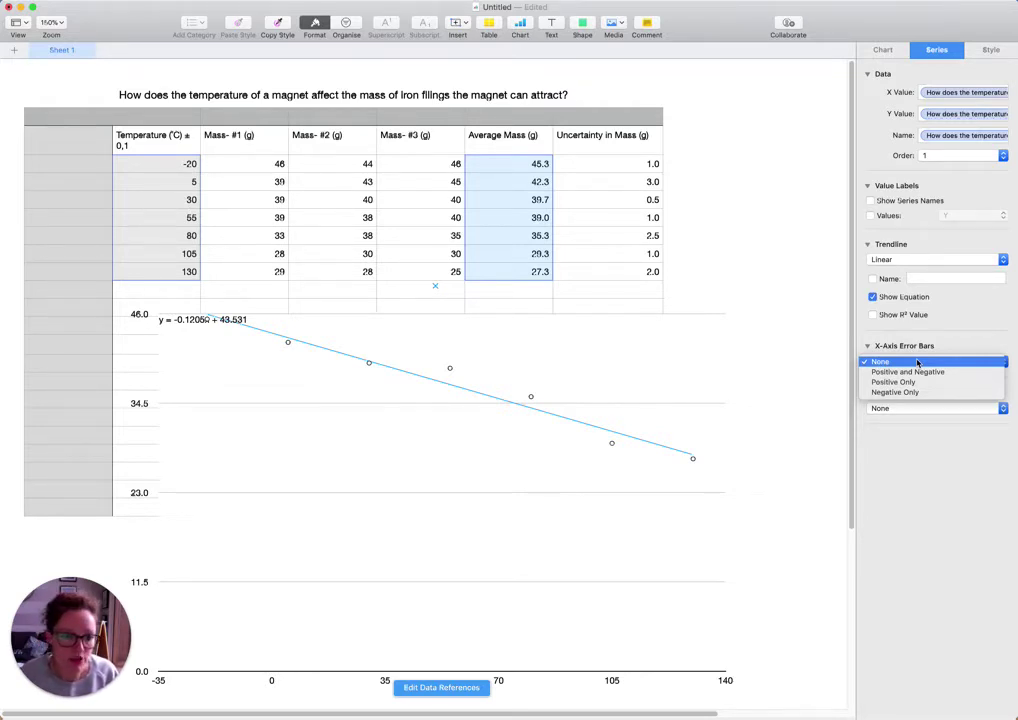
left_click(912, 372)
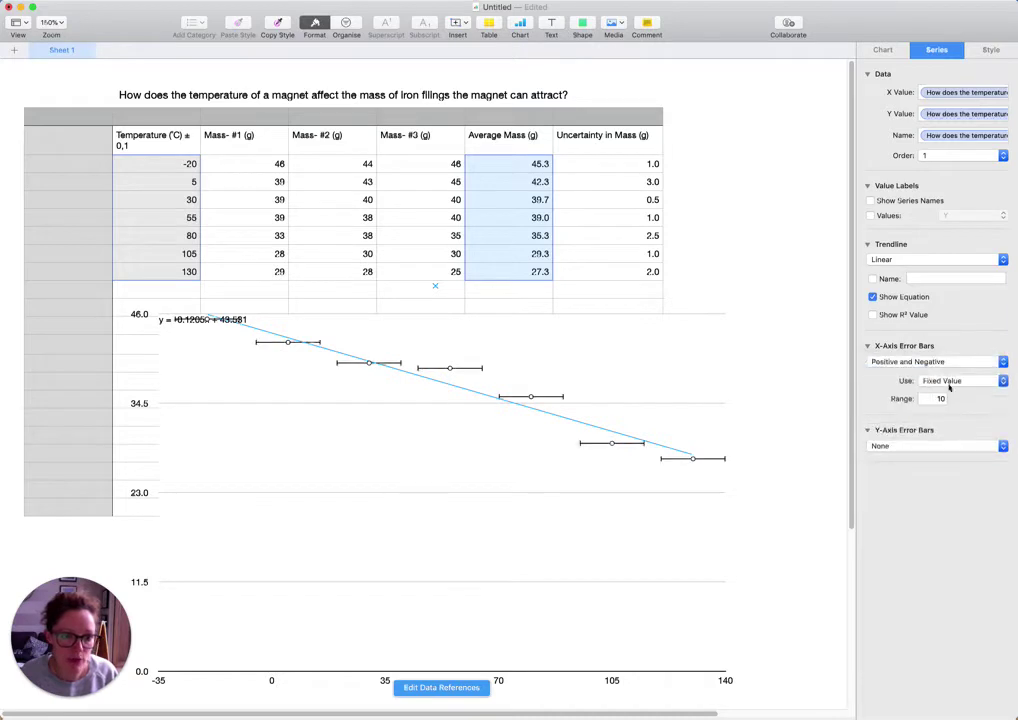
double_click(937, 399)
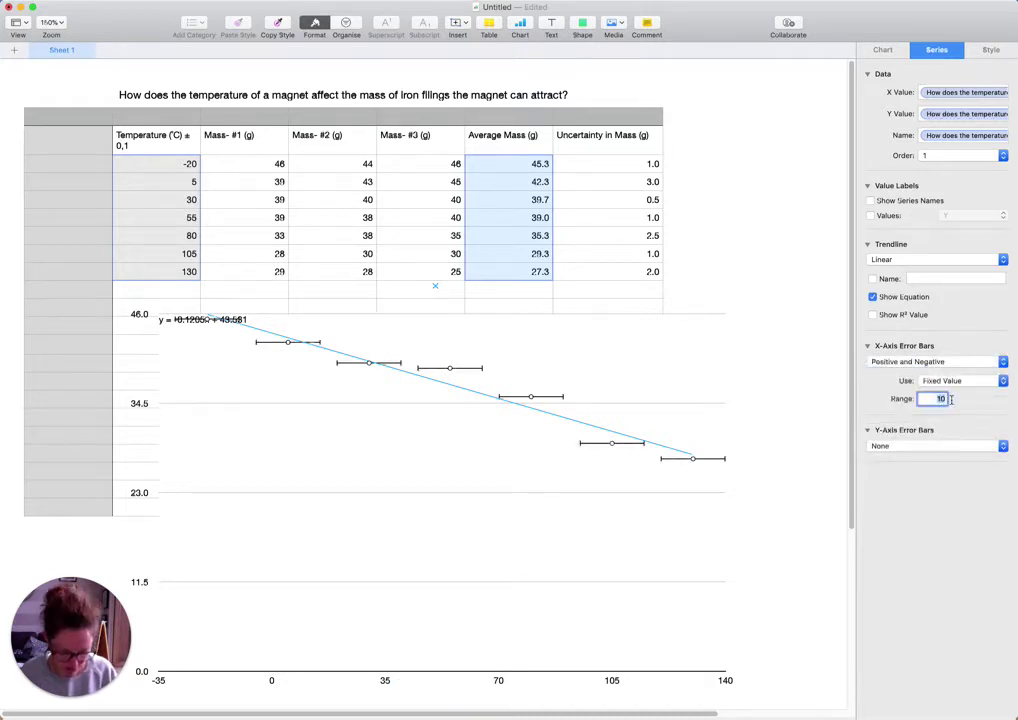
type("0.1")
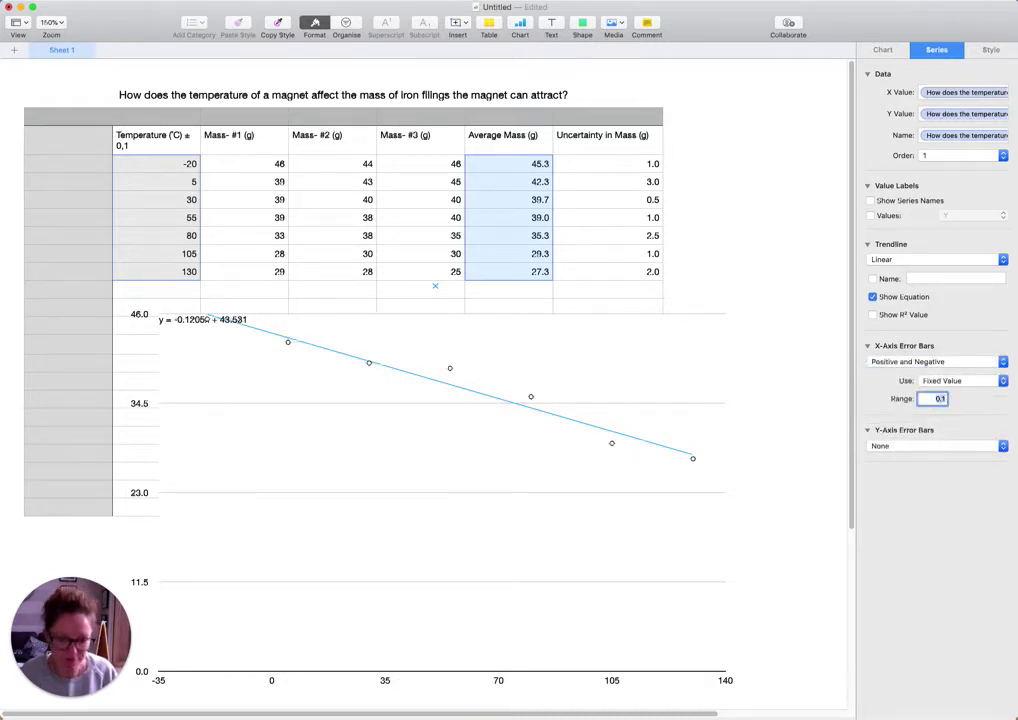
Add positive and negative y-axis error bars to the Average Mass scatter series, using custom values
left_click(835, 465)
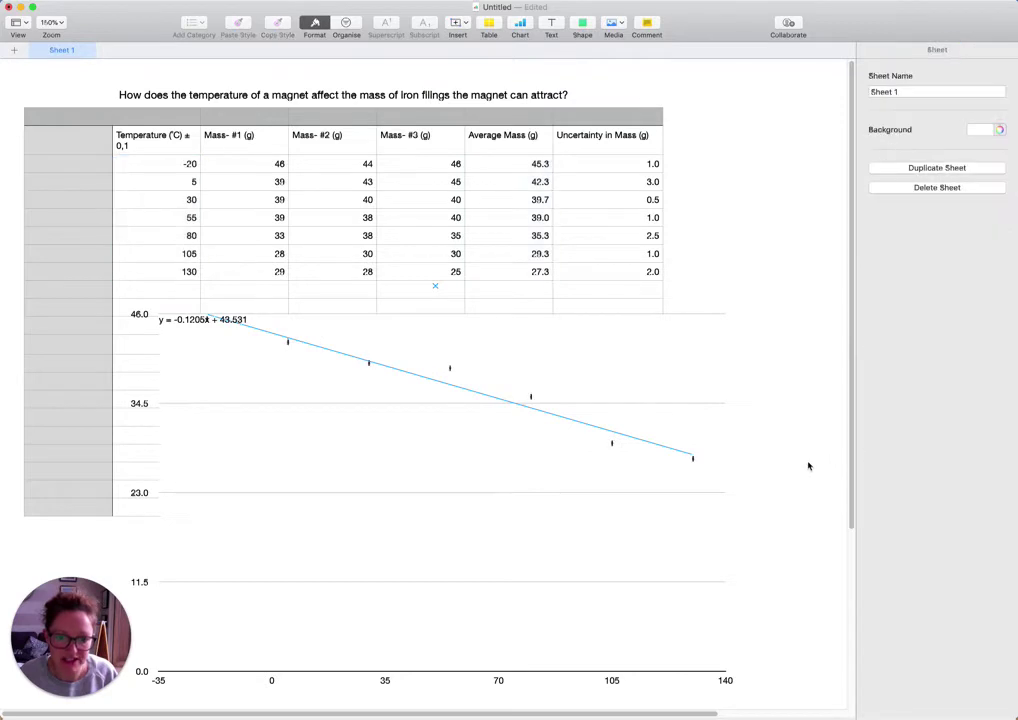
left_click(694, 462)
left_click(694, 462)
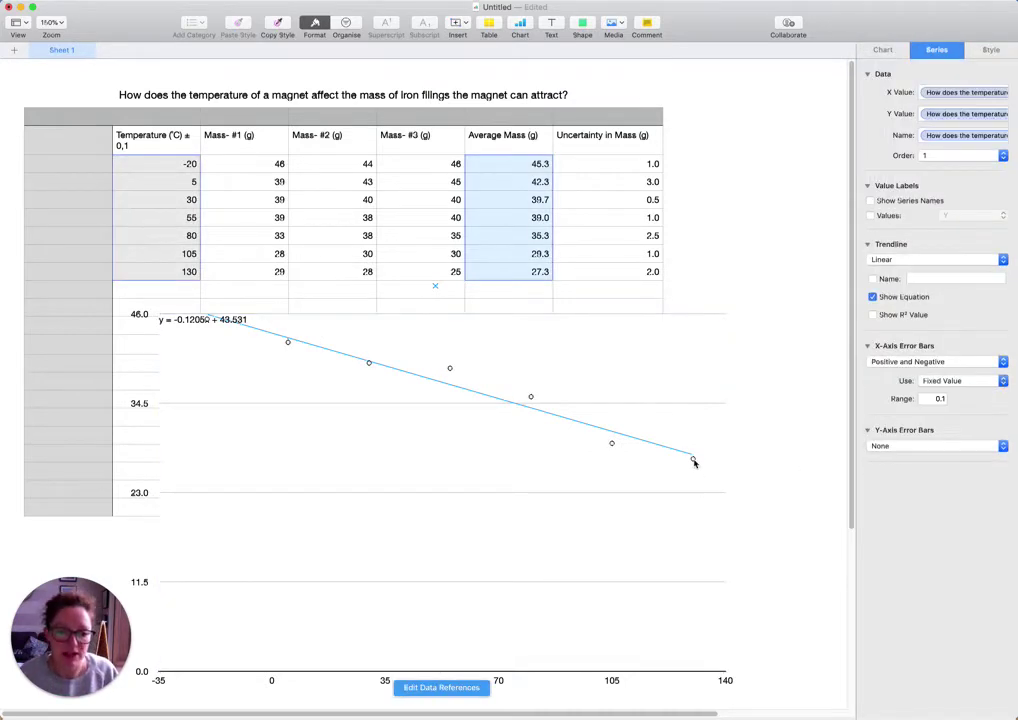
left_click(896, 432)
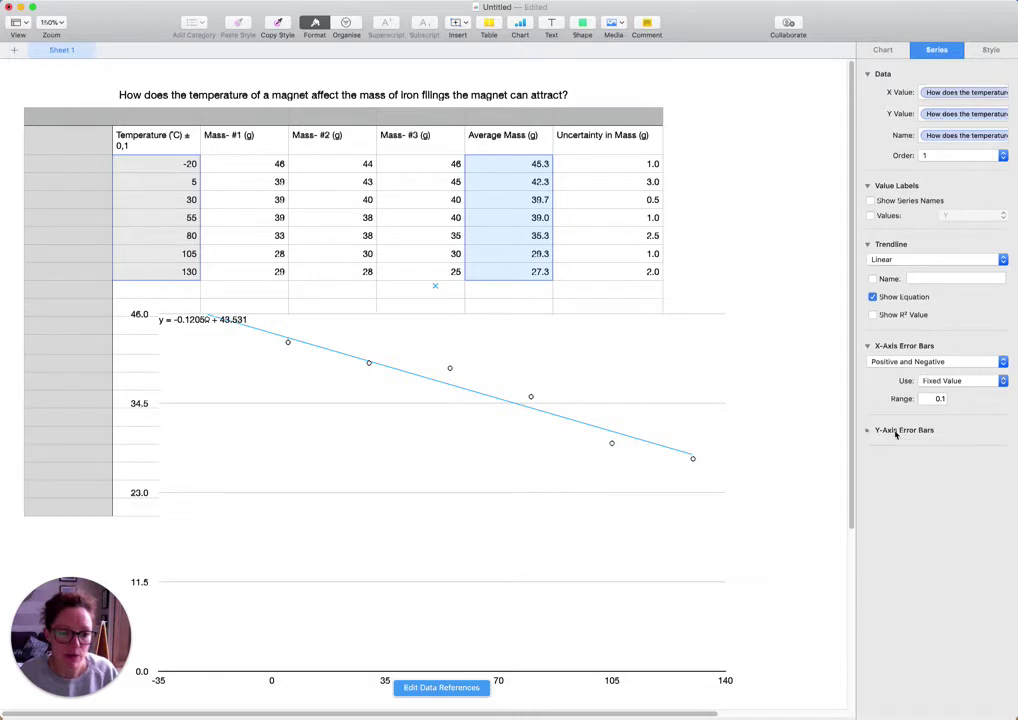
left_click(896, 432)
left_click(898, 446)
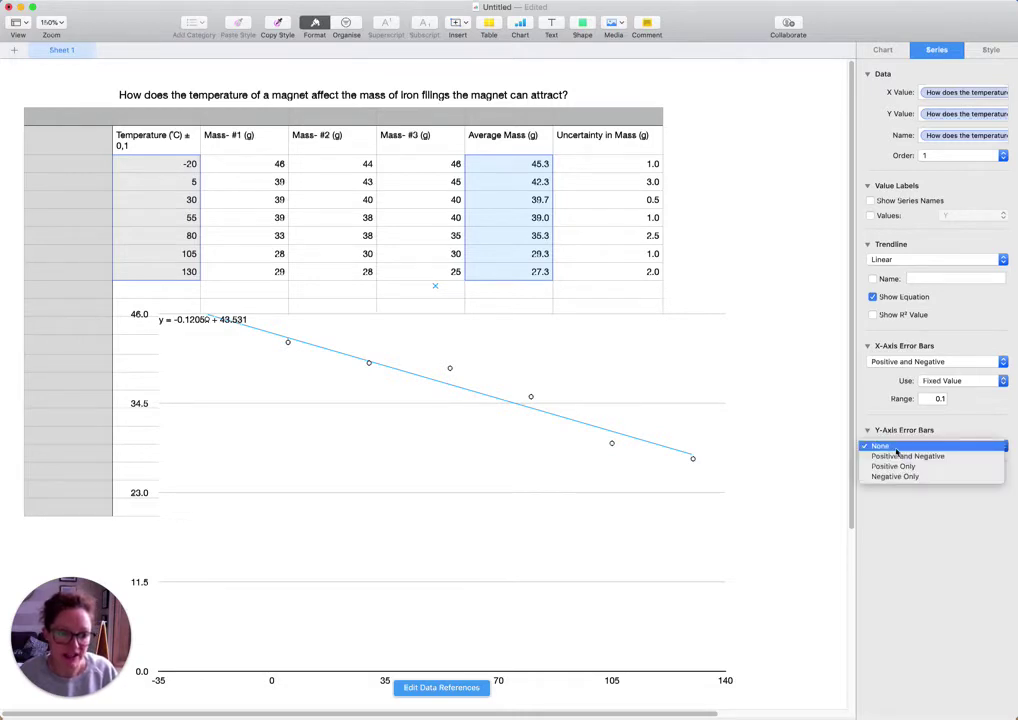
left_click(901, 457)
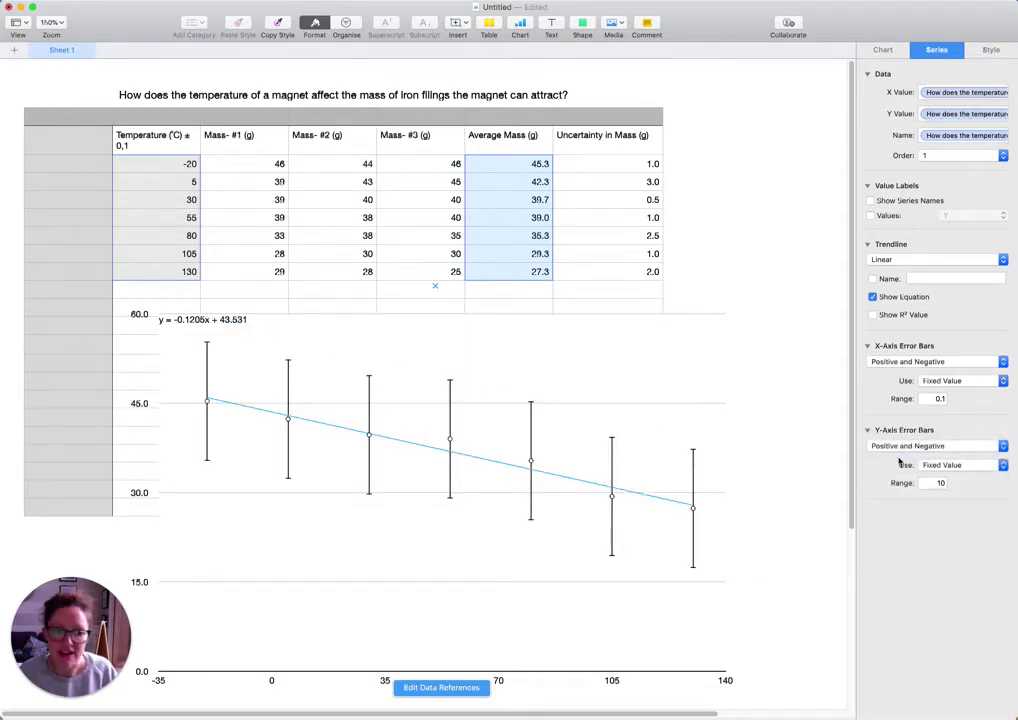
left_click(942, 465)
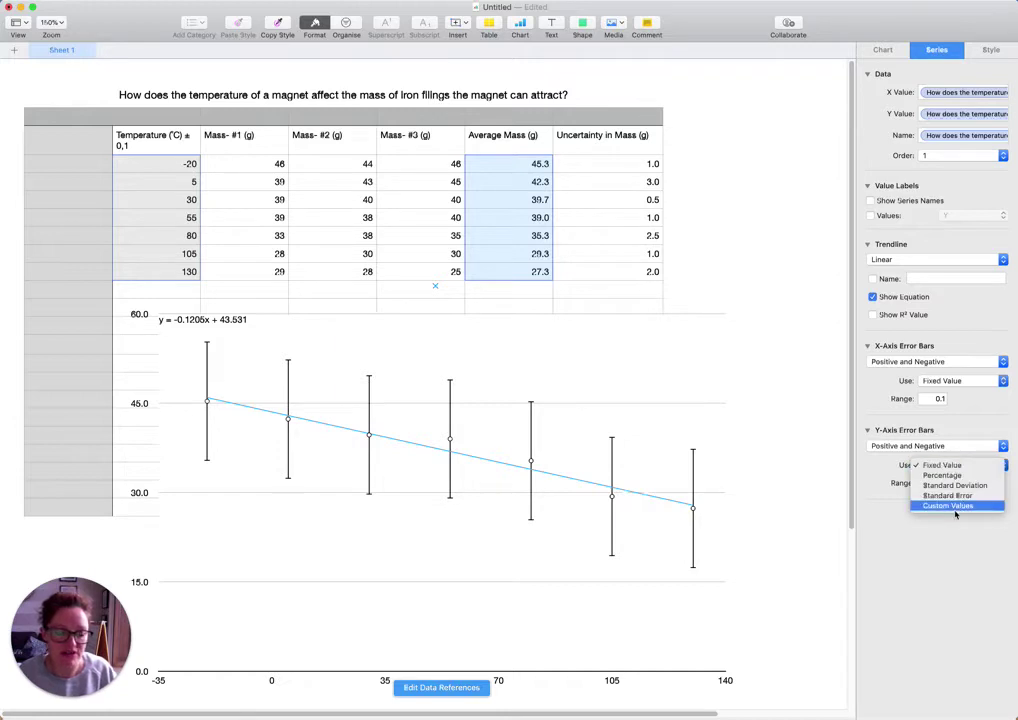
left_click(955, 509)
left_click(944, 485)
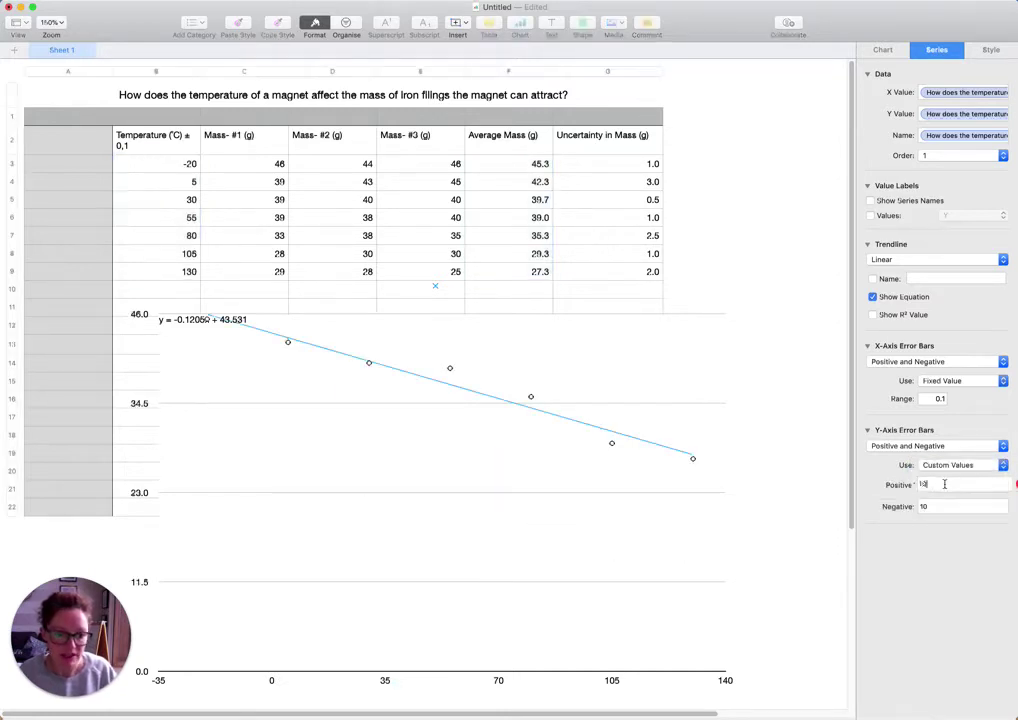
key("BackSpace")
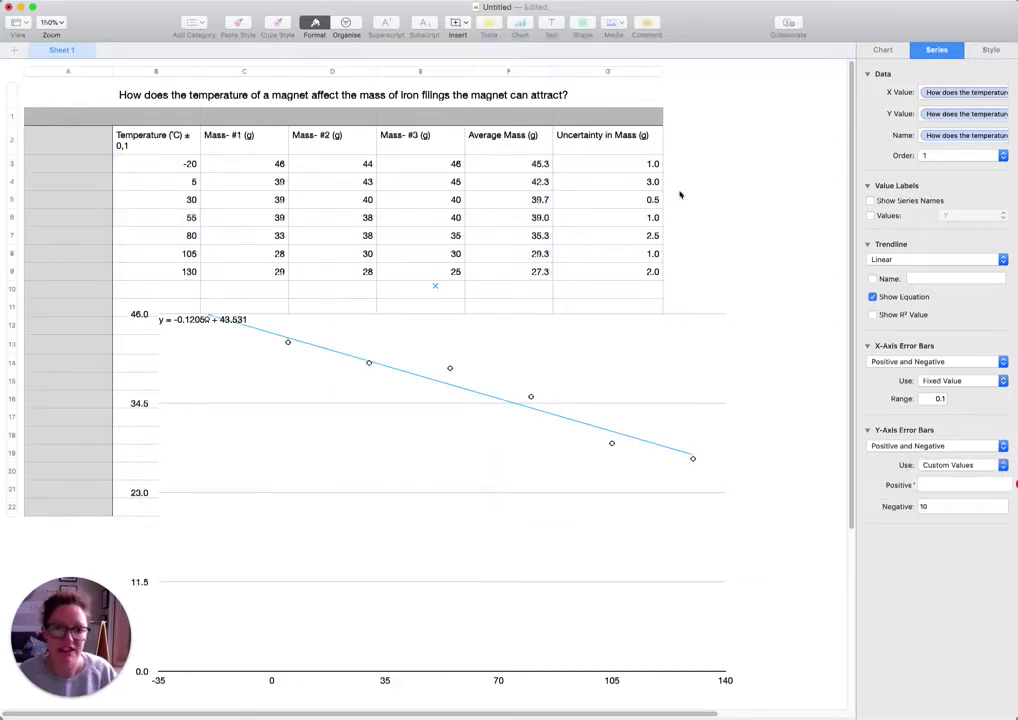
left_click_drag(615, 165, 618, 274)
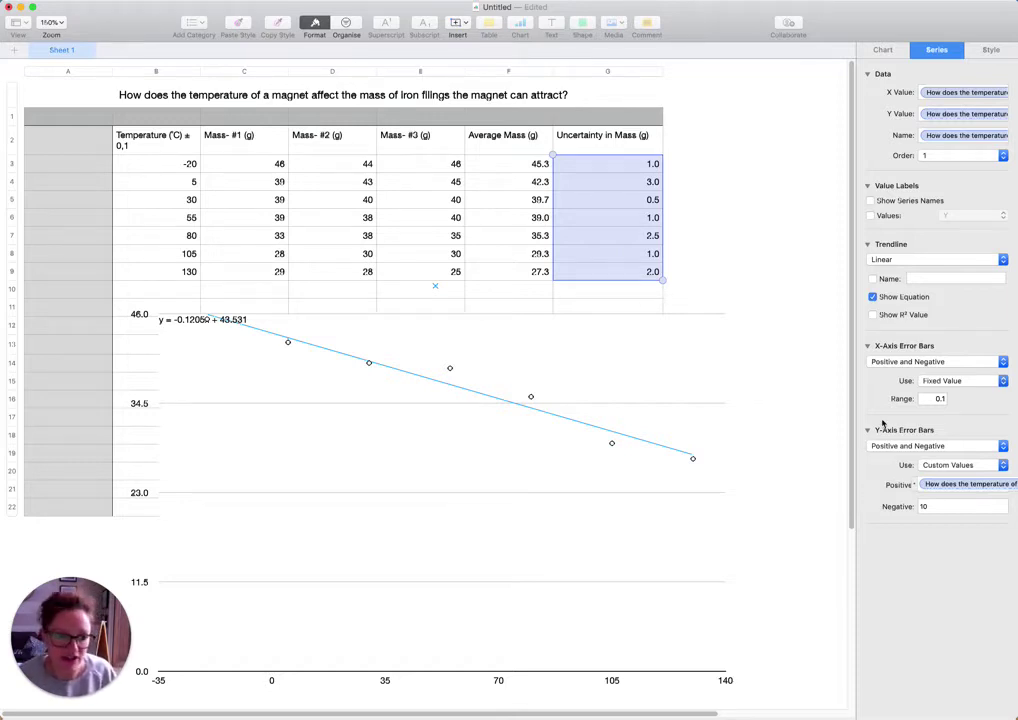
Set the positive custom y-axis error values to the Uncertainty in Mass data in G3:G9
left_click(940, 484)
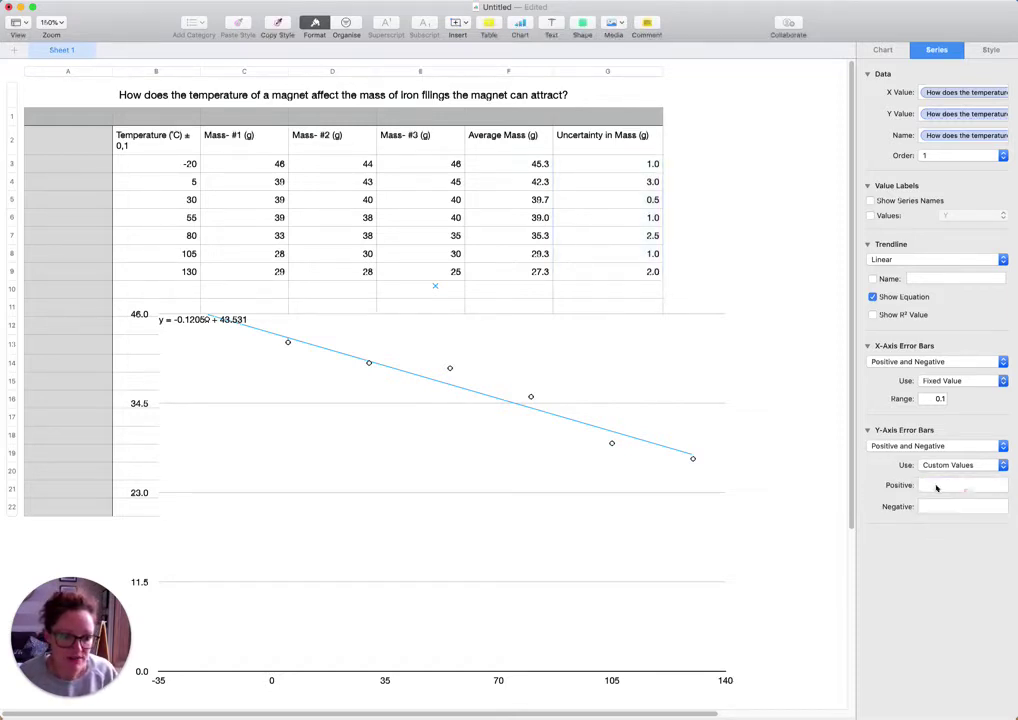
type("10")
key("BackSpace")
key("BackSpace")
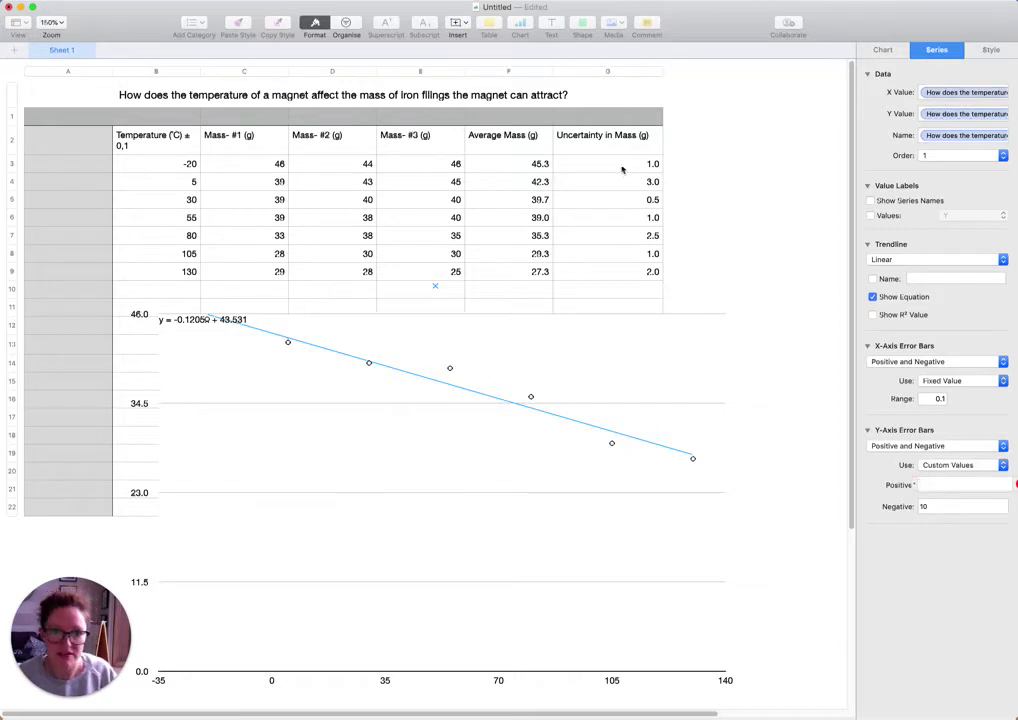
left_click_drag(606, 164, 614, 268)
key("Return")
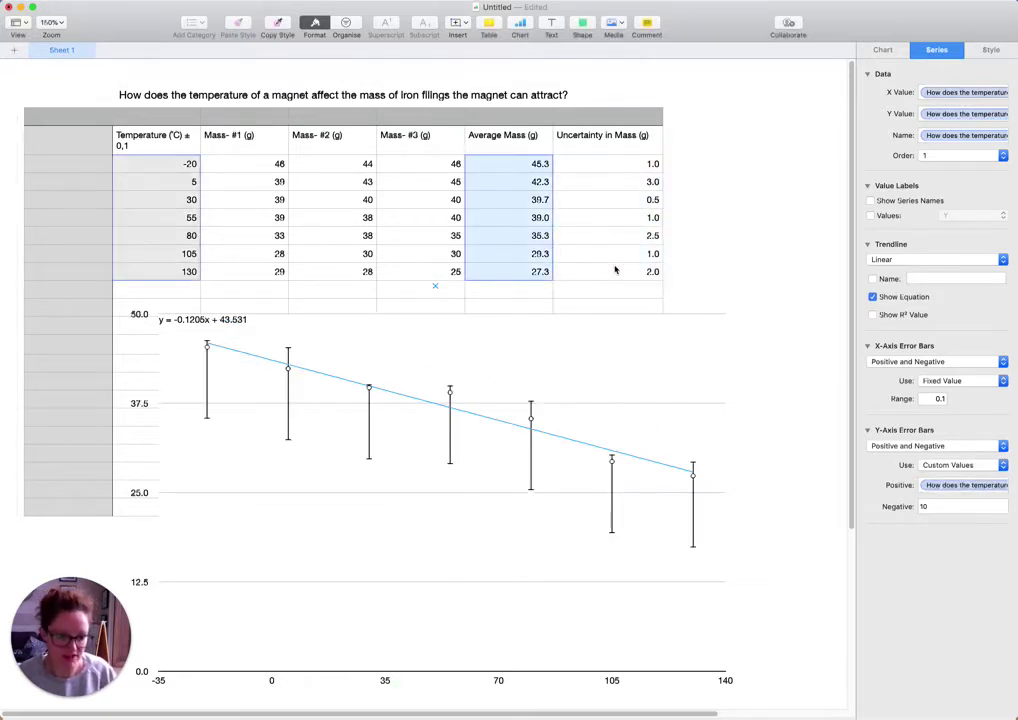
Set the negative custom y-axis error values to the Uncertainty in Mass data in G3:G9
left_click(939, 506)
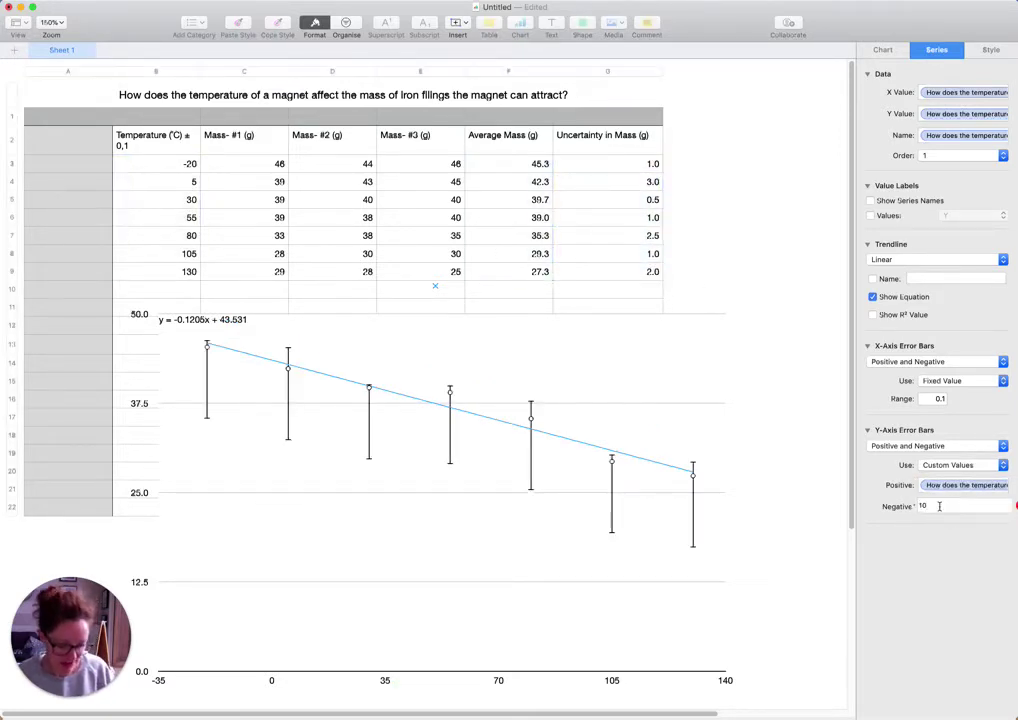
key("BackSpace")
key("BackSpace")
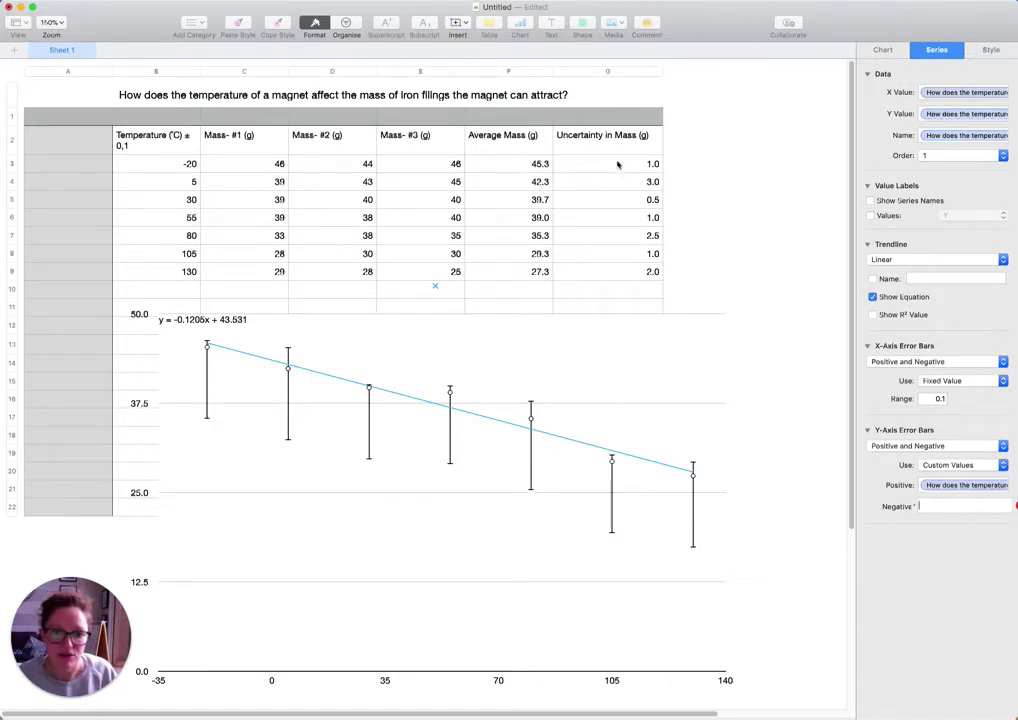
left_click_drag(615, 164, 615, 278)
key("Return")
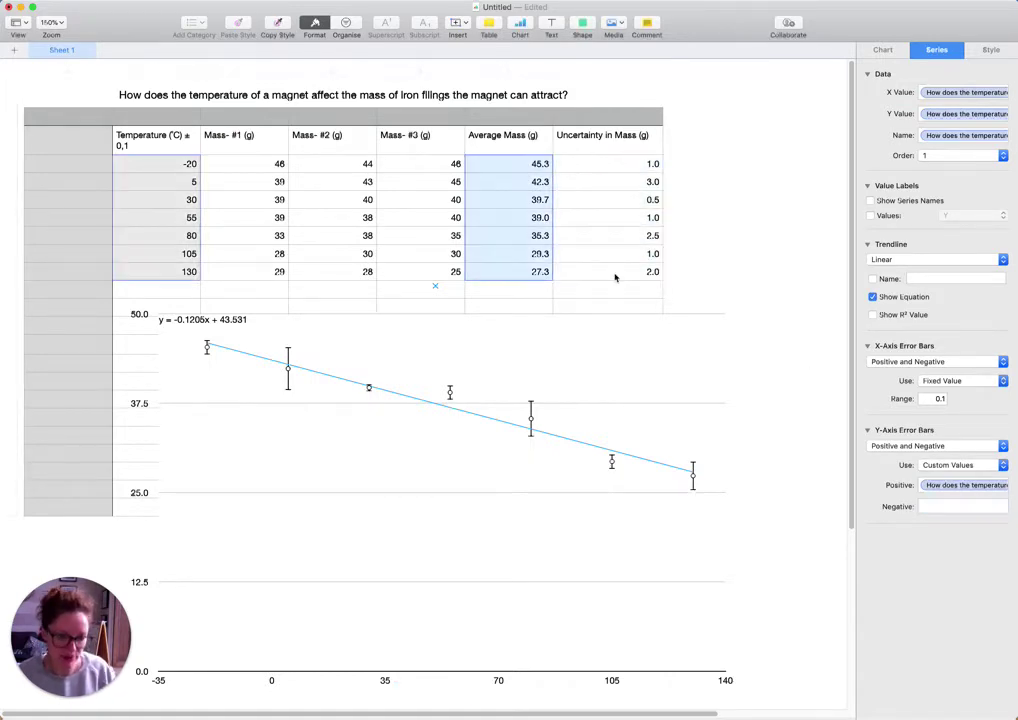
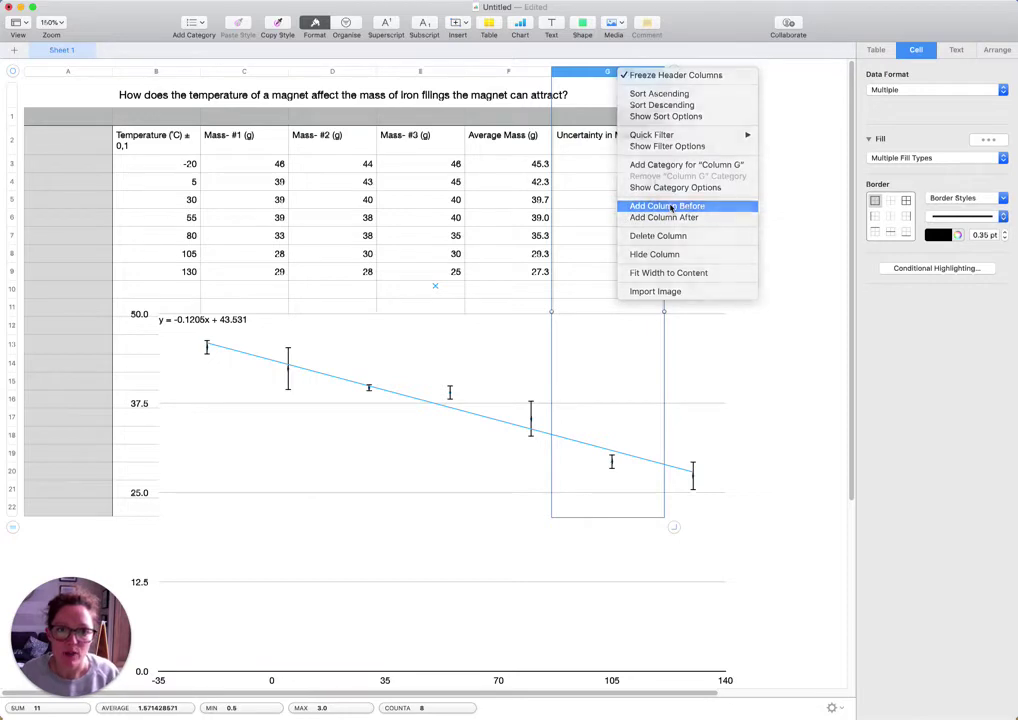
Undo the last column insertion and add a column headed "Max Line" after the Uncertainty in Mass (g) column
key("super+z")
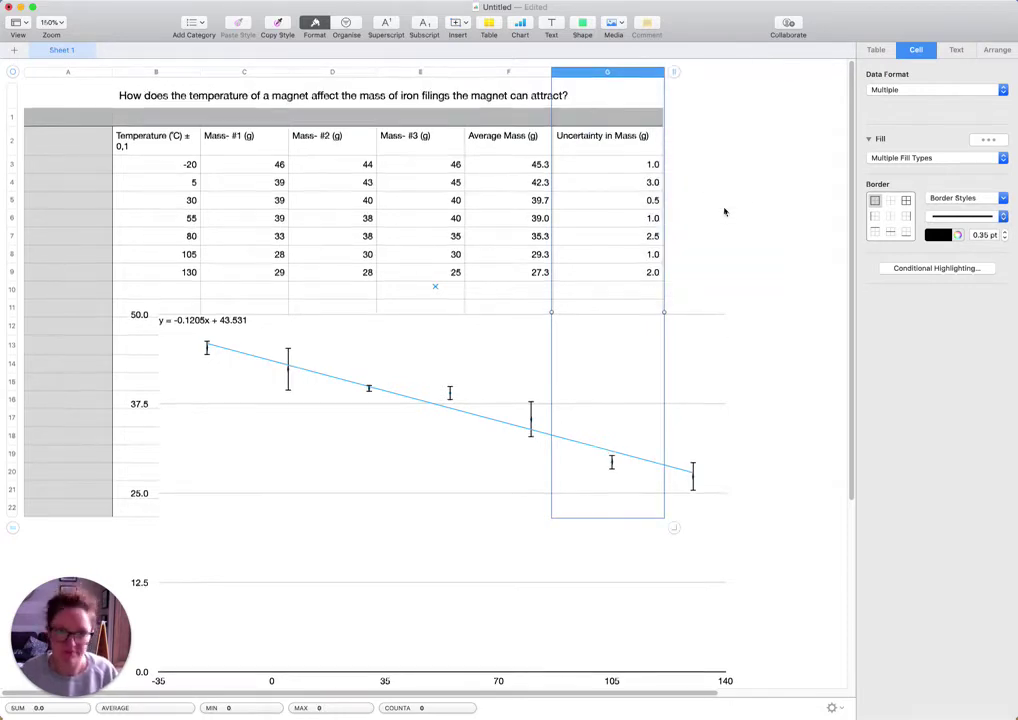
right_click(621, 73)
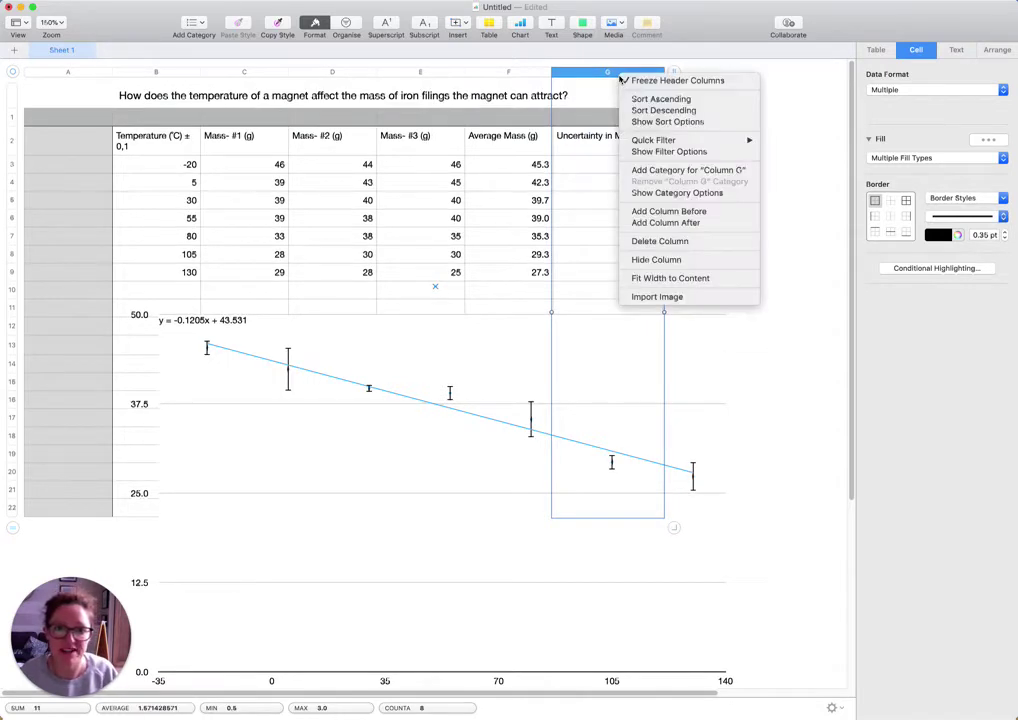
left_click(680, 222)
left_click(706, 141)
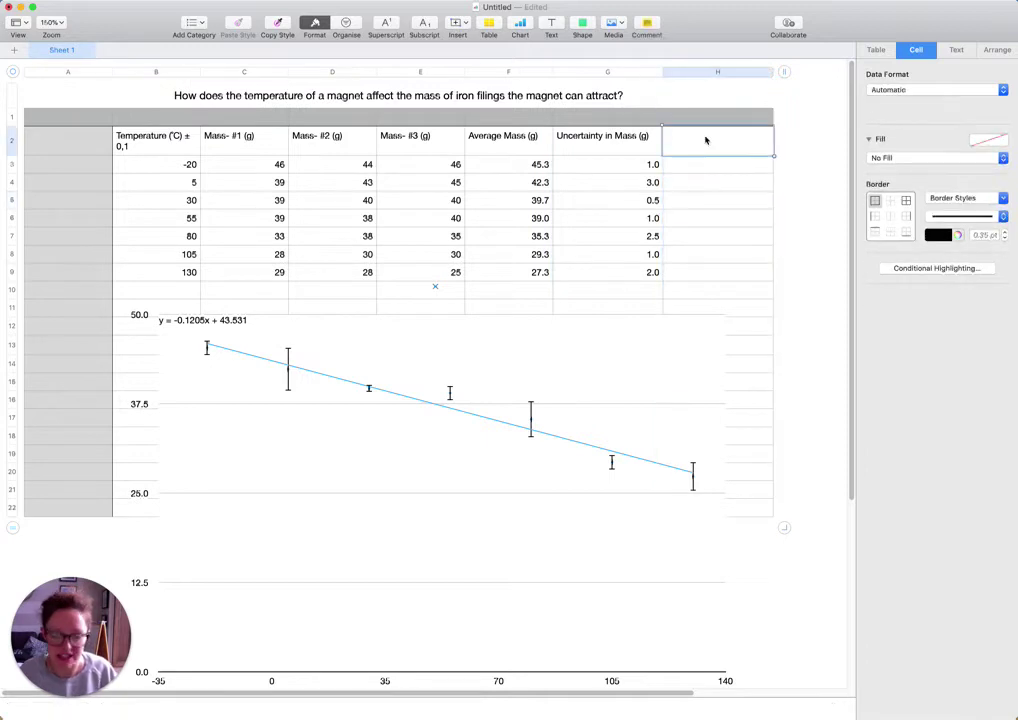
type("Max Line")
key("Return")
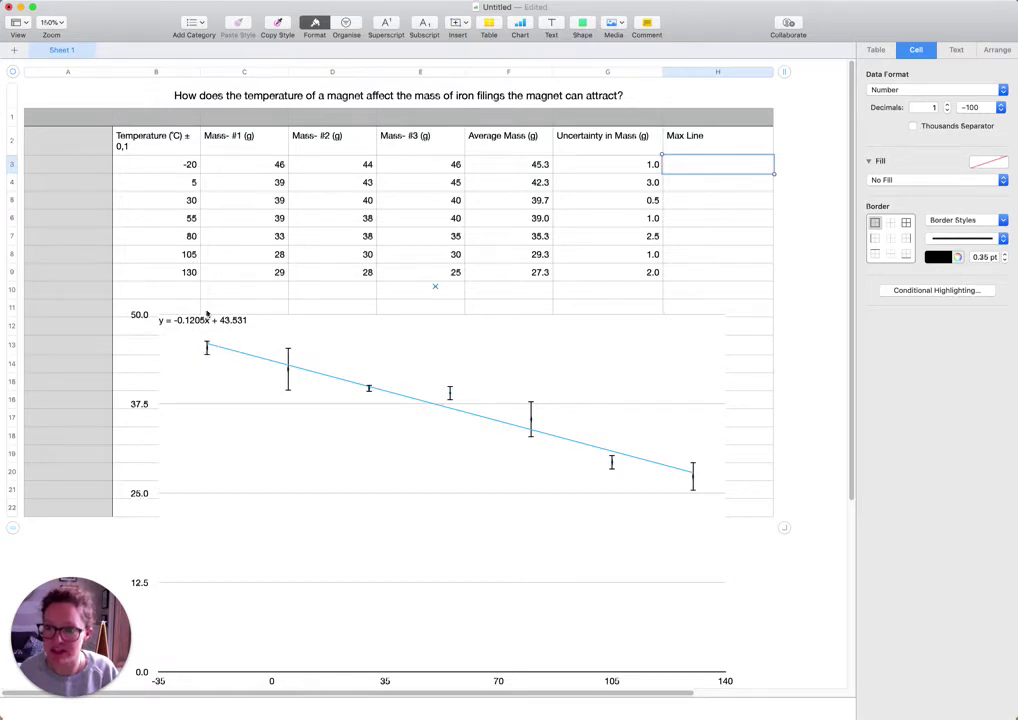
left_click(523, 168)
double_click(523, 168)
type("+")
left_click(718, 172)
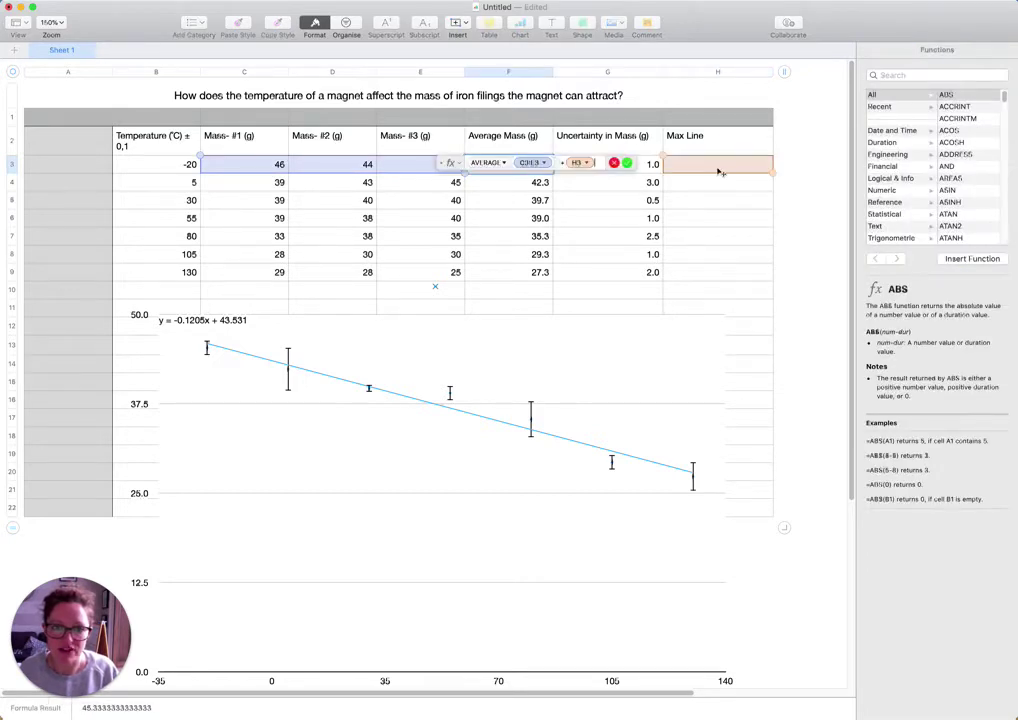
key("Escape")
Enter 46.3 as the Max Line value in the -20 °C row
left_click(718, 170)
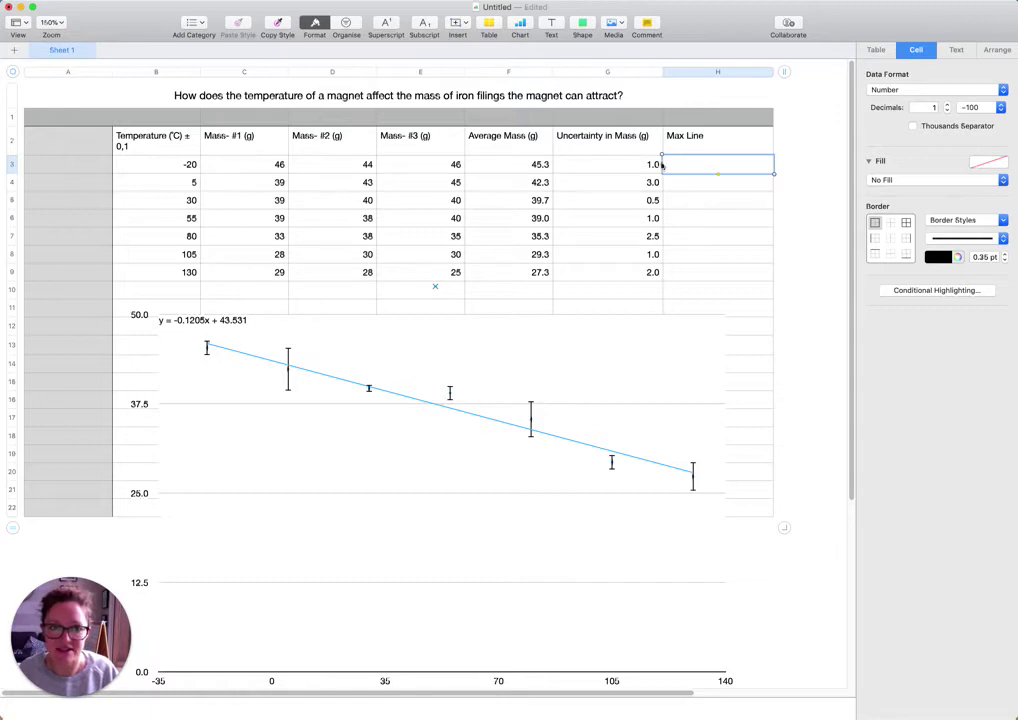
left_click(721, 165)
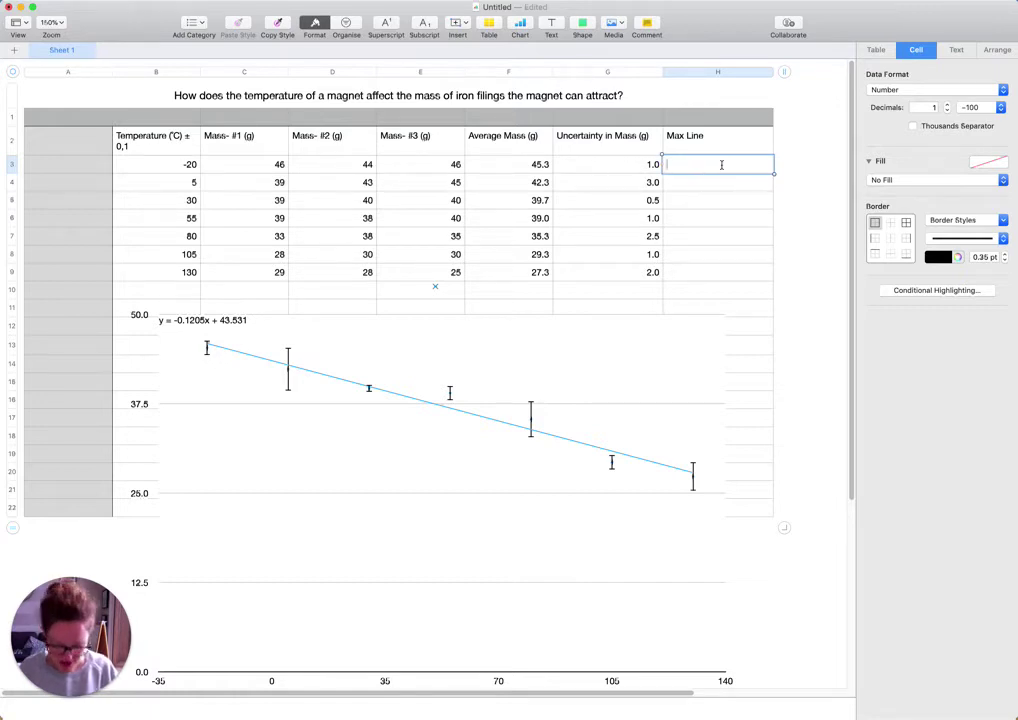
type("46")
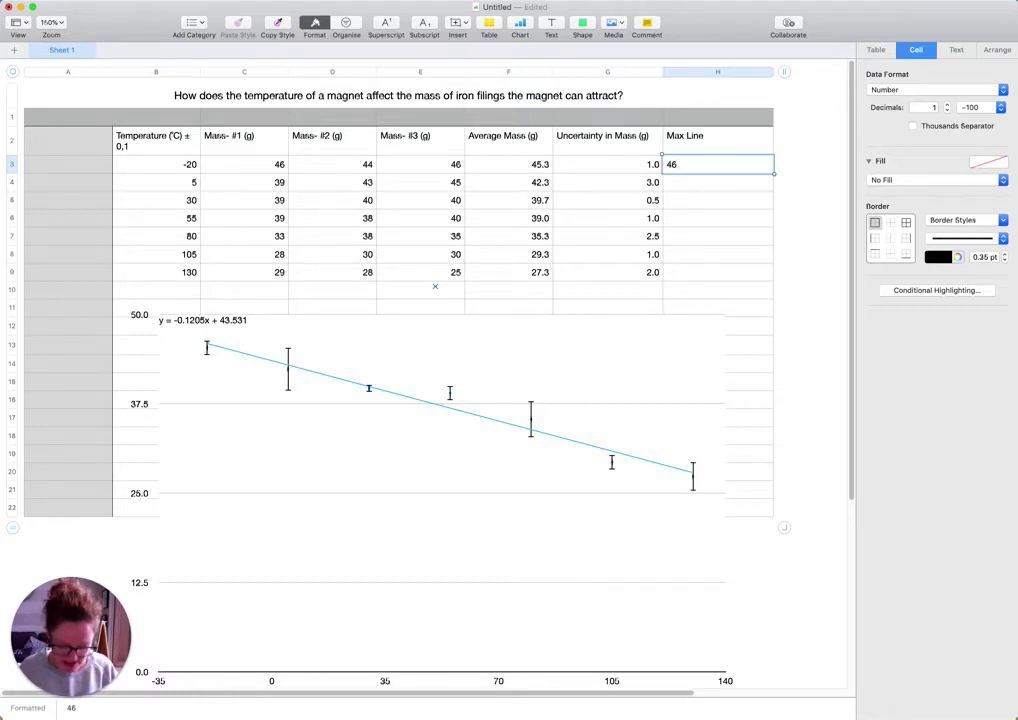
type(".3")
key("Return")
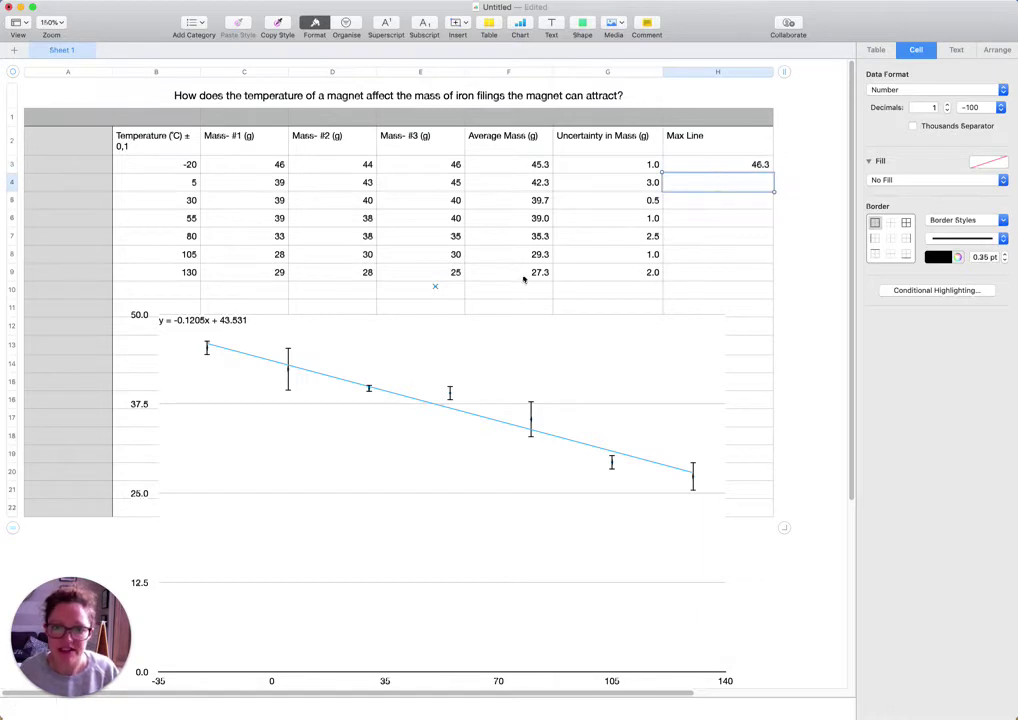
Enter 25.3 as the Max Line value in the 130 °C row
left_click(530, 278)
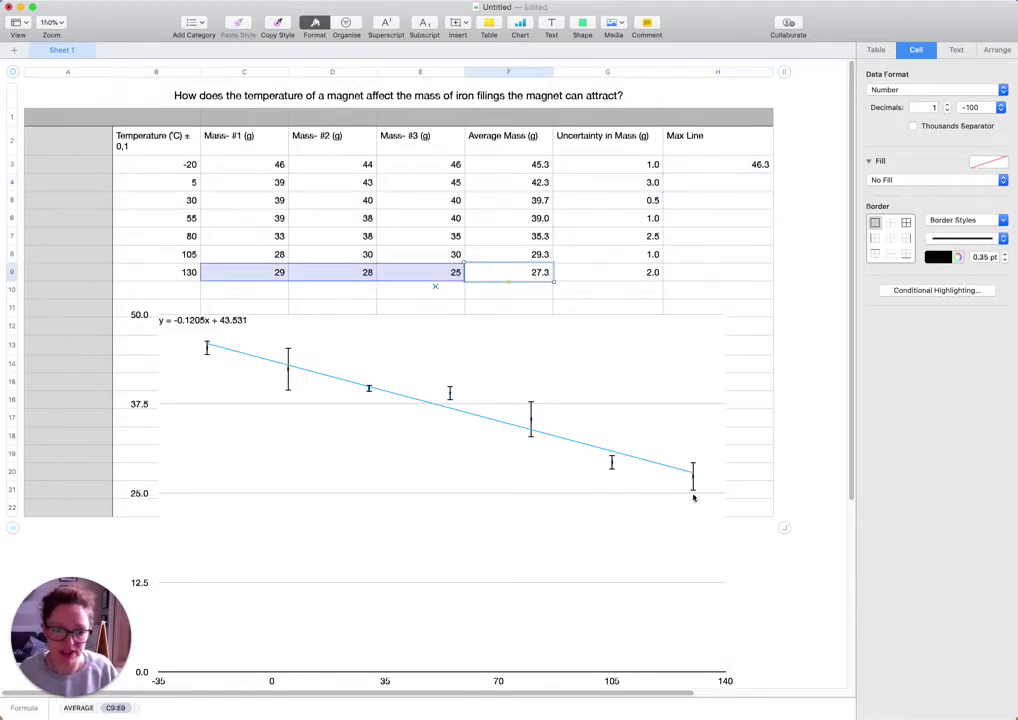
left_click(699, 273)
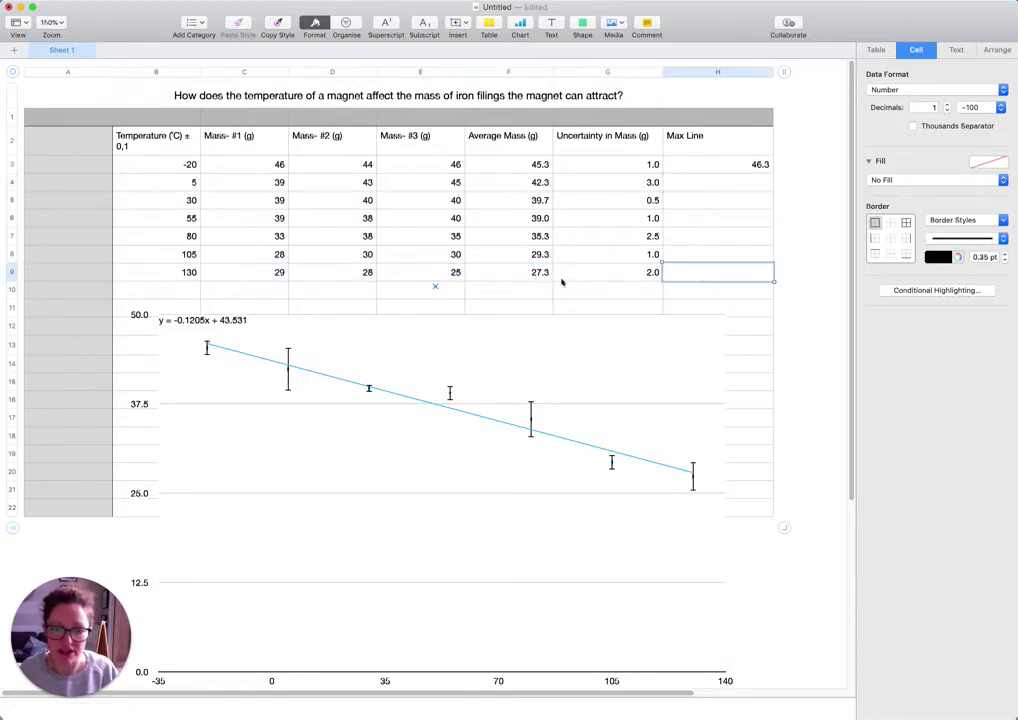
type("25")
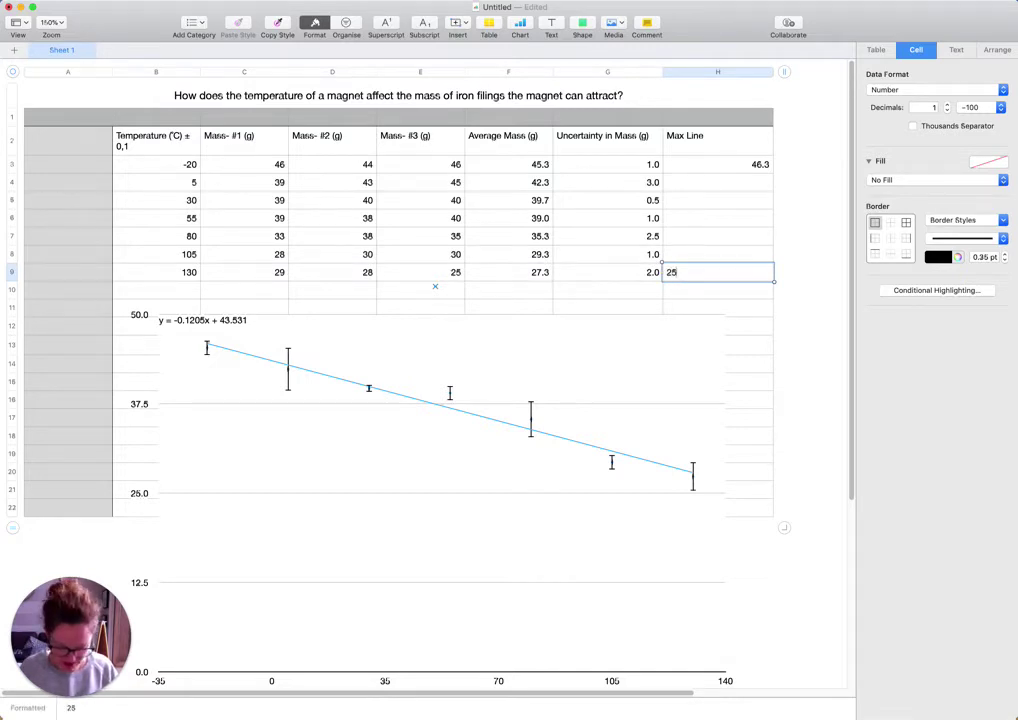
type(".3")
key("Return")
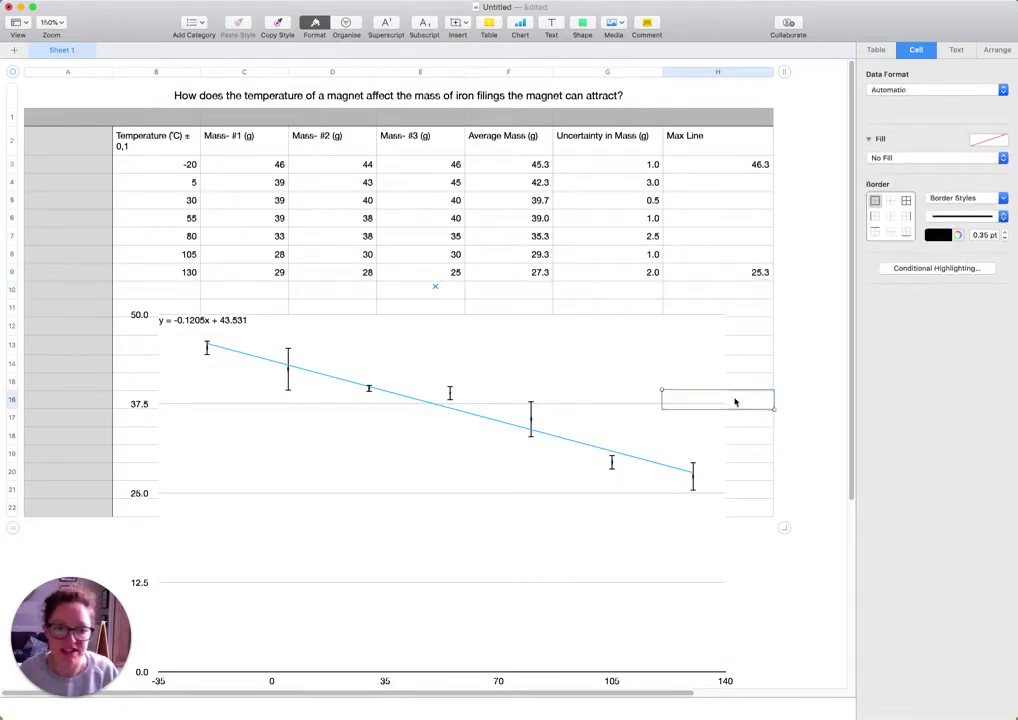
Add Max Line cells H3:H10 to the scatter chart's data references as a second y series
left_click(612, 463)
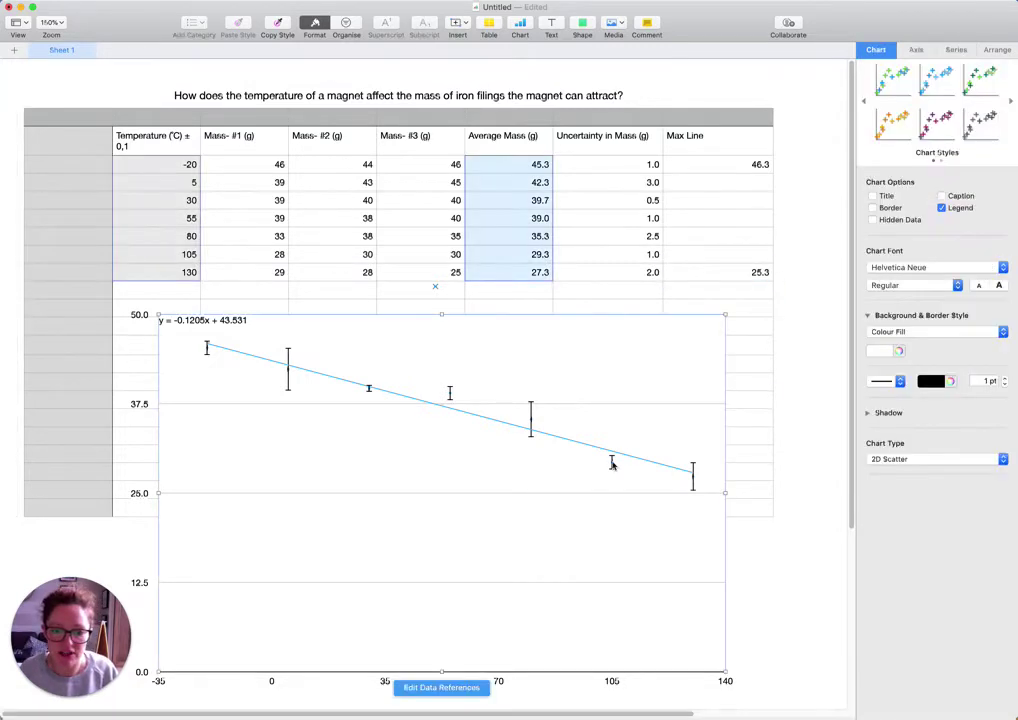
left_click(441, 688)
left_click_drag(725, 166, 723, 287)
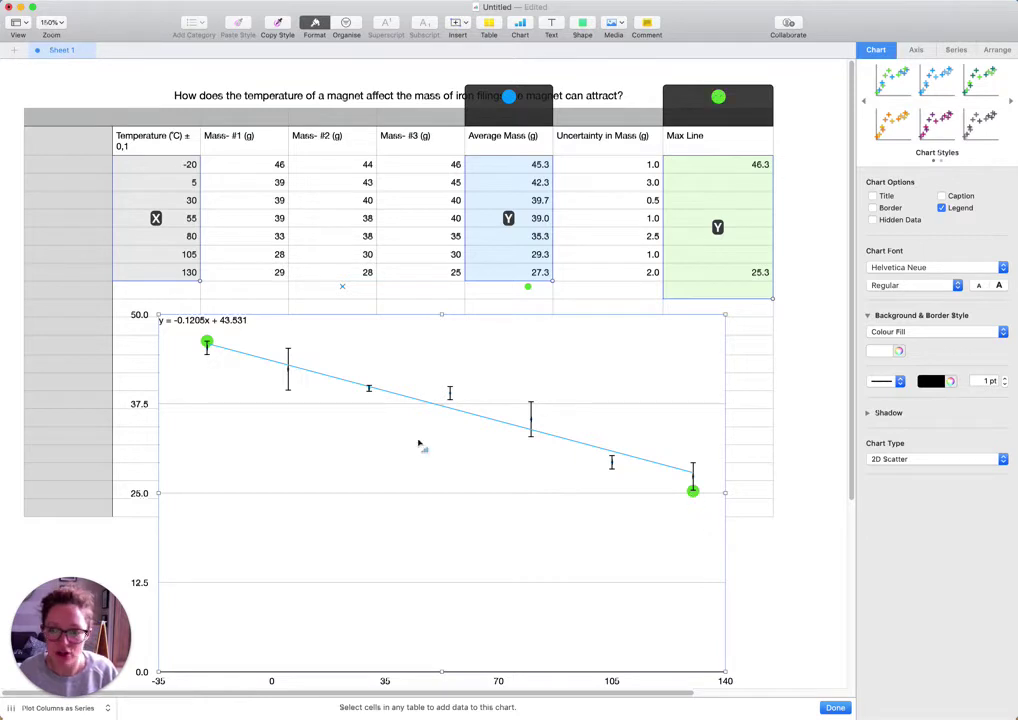
left_click(695, 494)
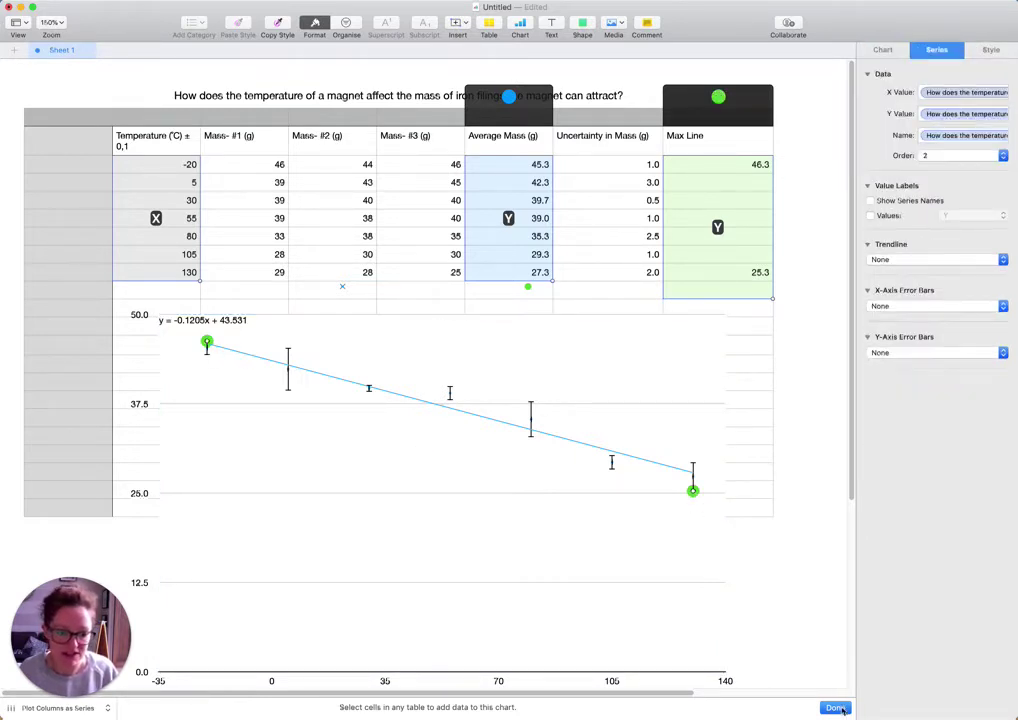
left_click(701, 515)
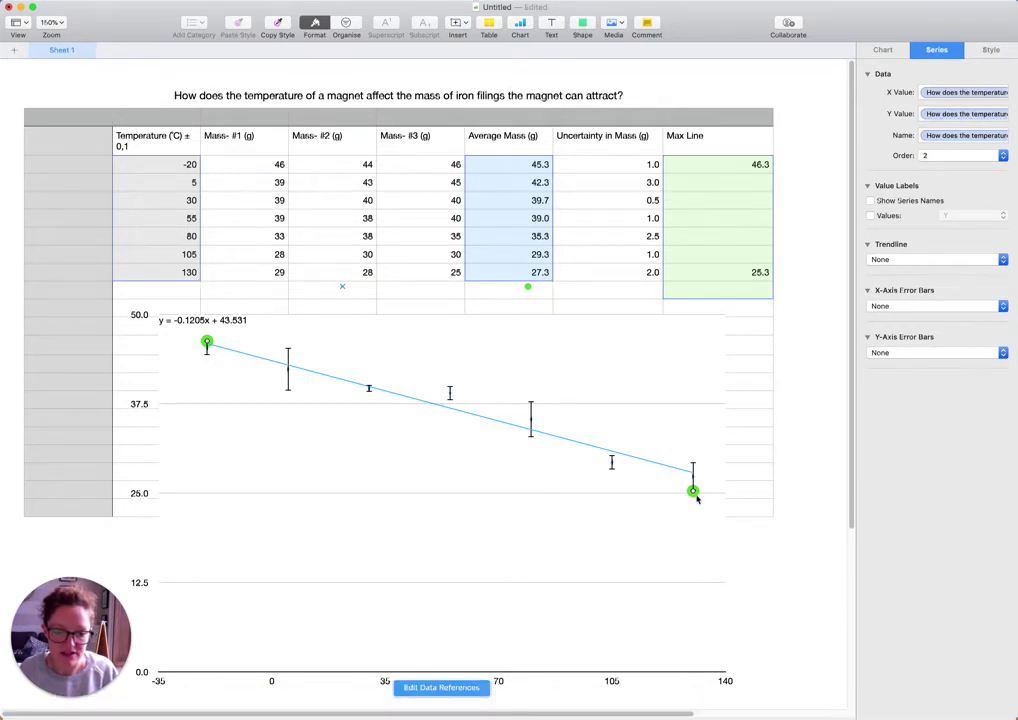
Style the Max Line series data points as plus symbols with size 2 and a 1 pt stroke
left_click(992, 50)
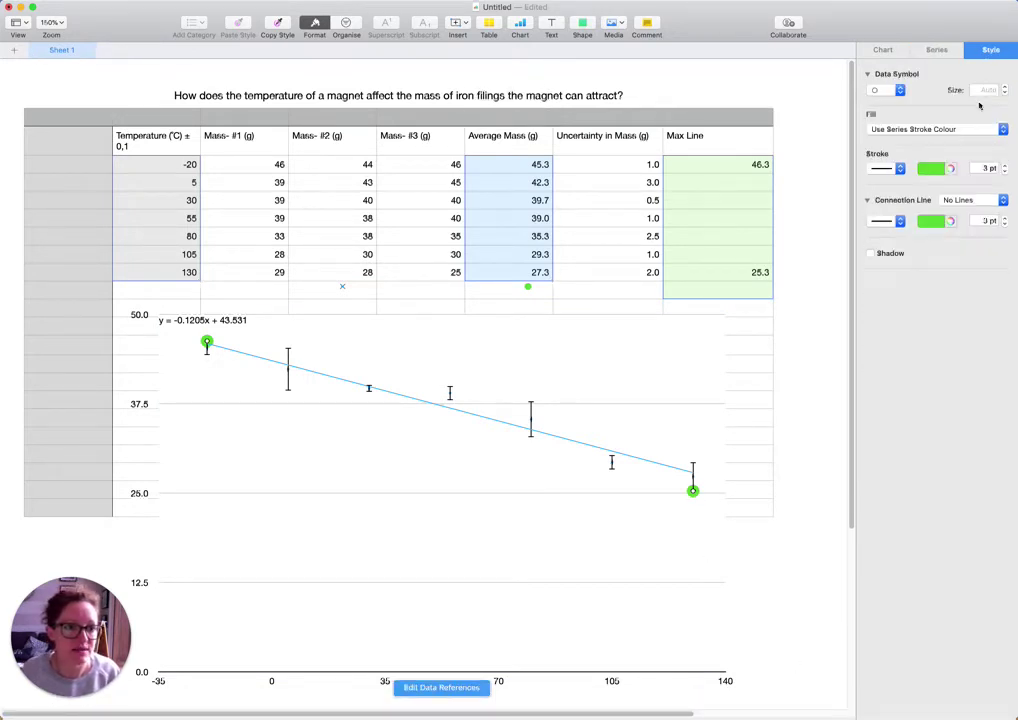
left_click(901, 90)
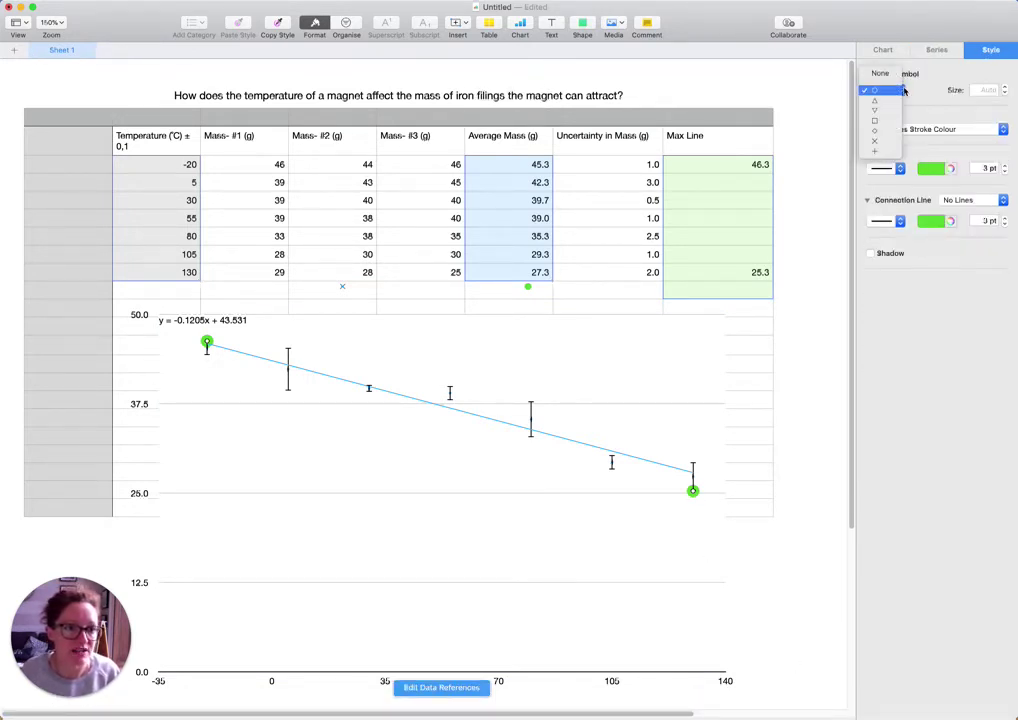
left_click(884, 153)
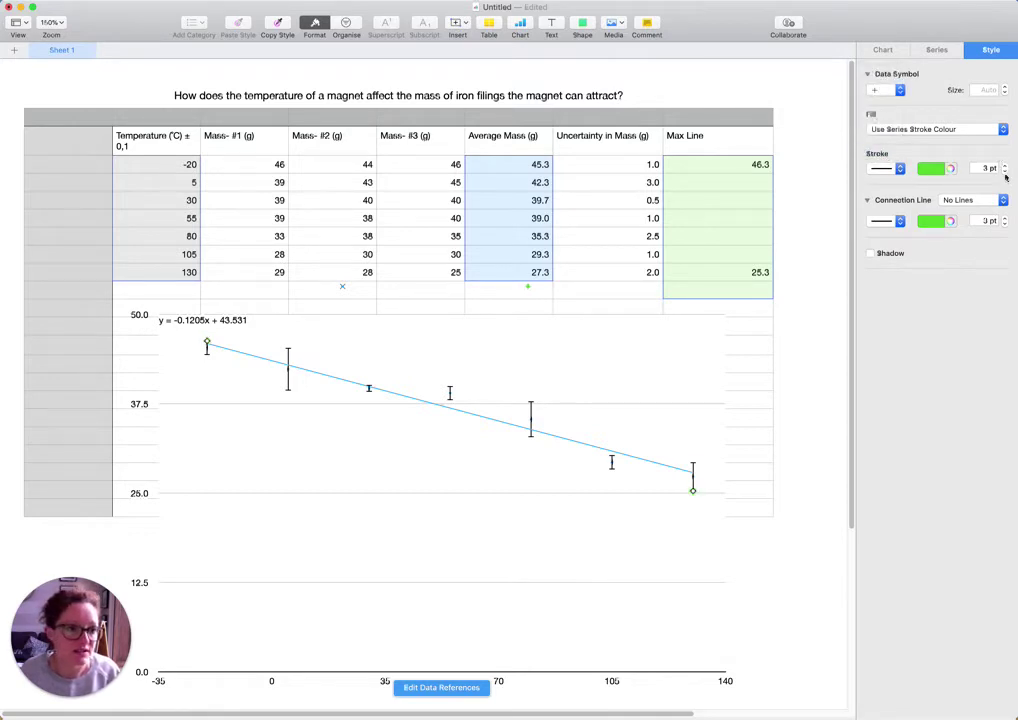
left_click(1004, 89)
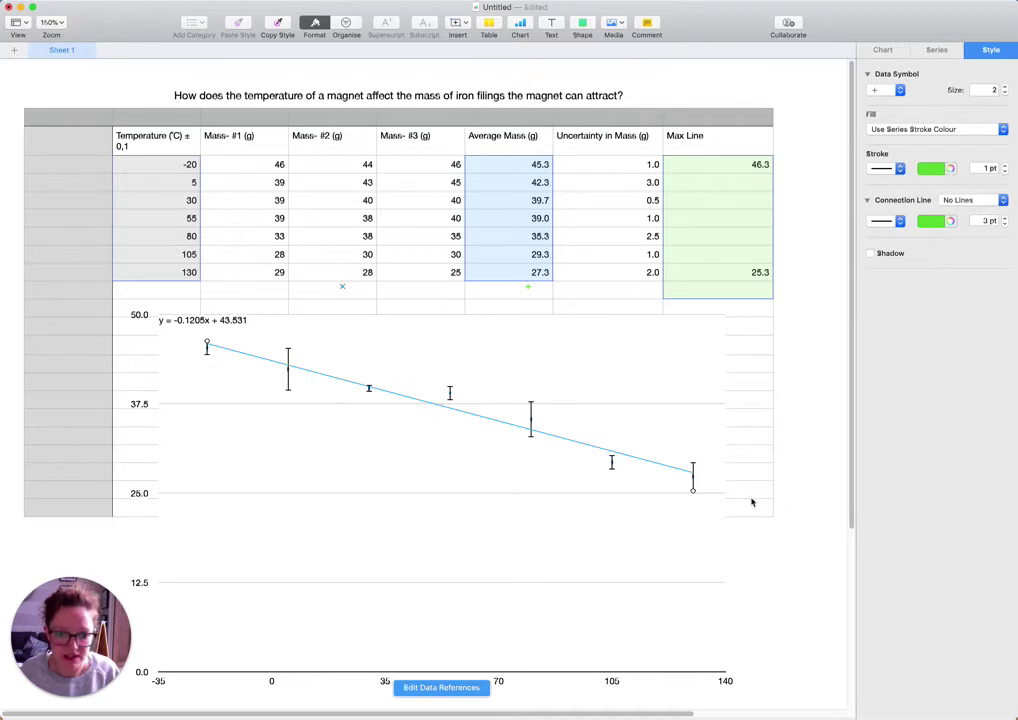
Add a linear trendline to the Max Line series and show its equation on the chart
left_click(935, 49)
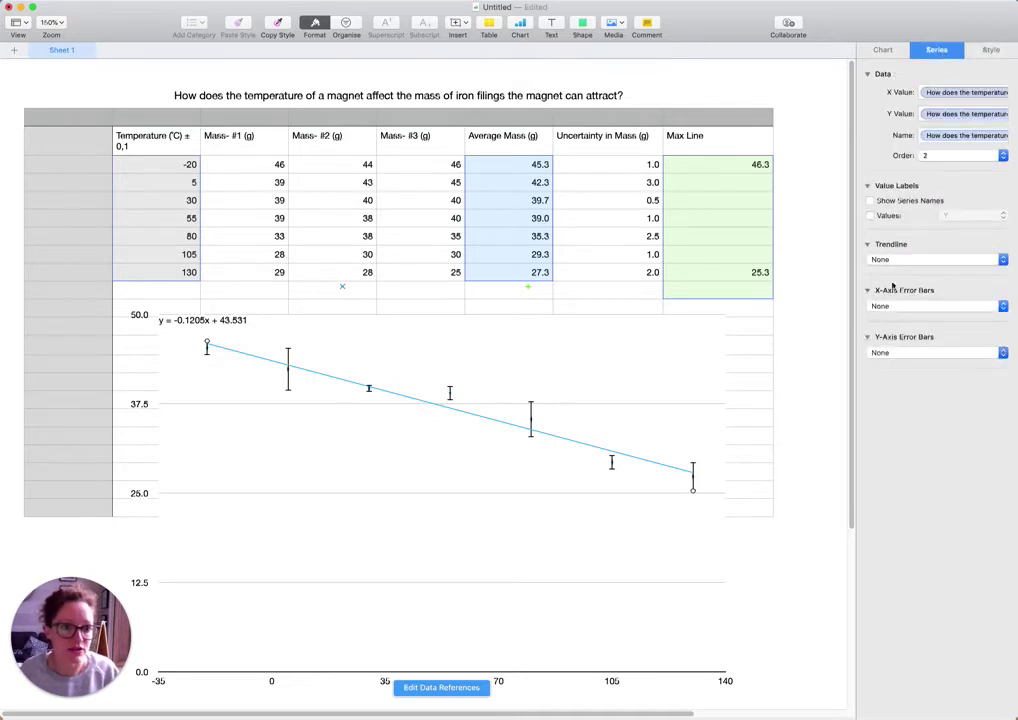
left_click(892, 260)
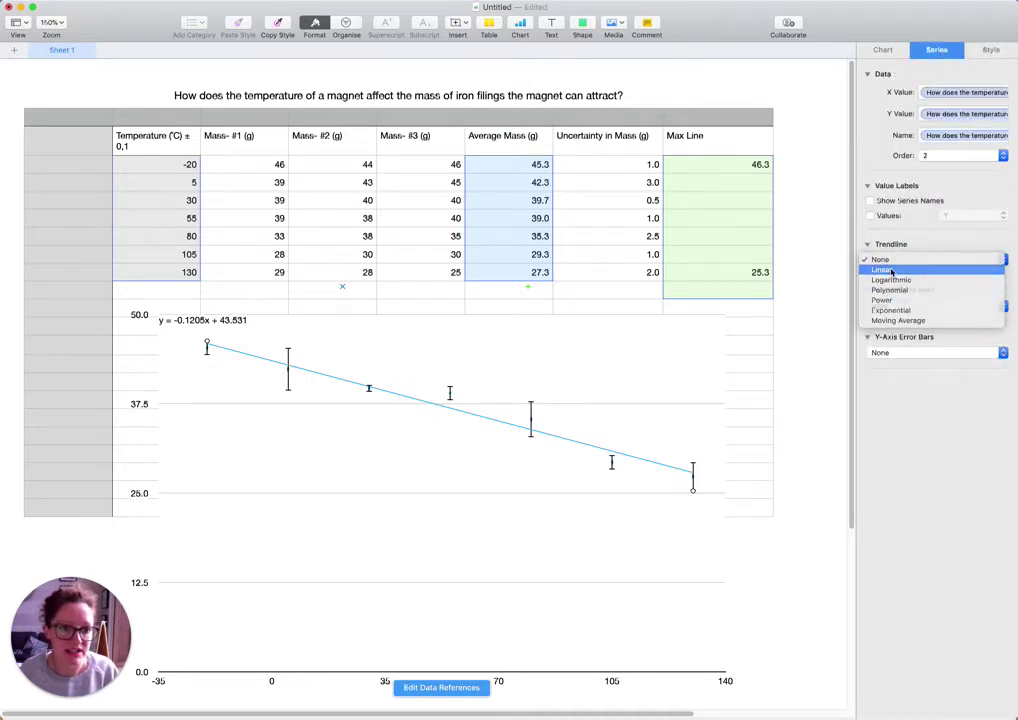
left_click(895, 272)
left_click(872, 297)
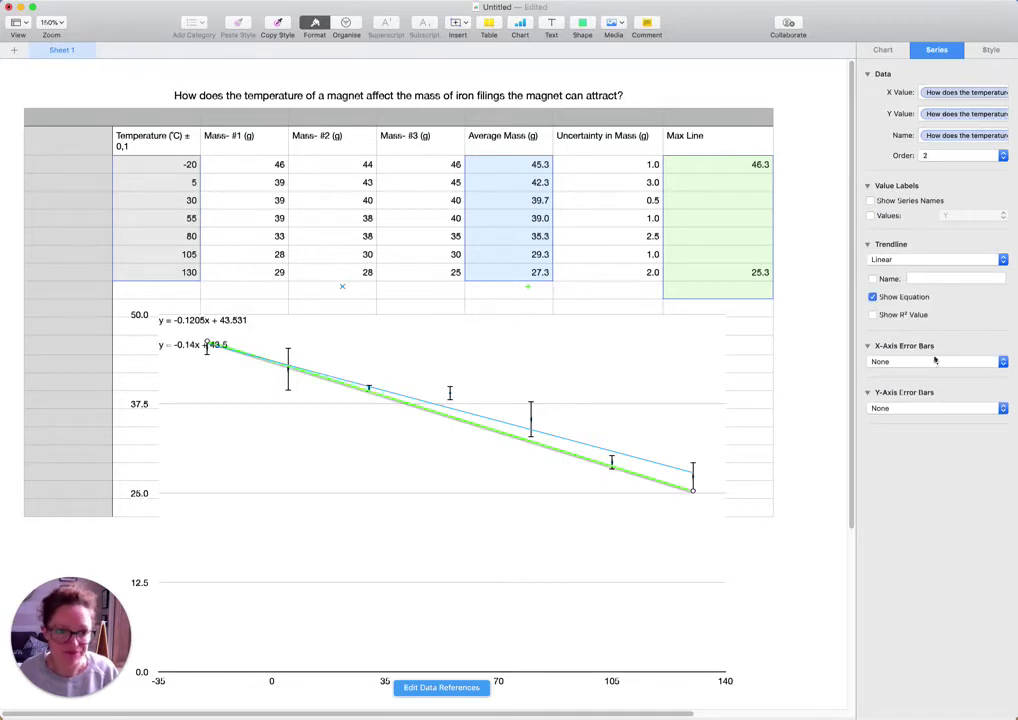
Remove the shadow from the green Max Line trendline and make the line thinner
left_click(673, 534)
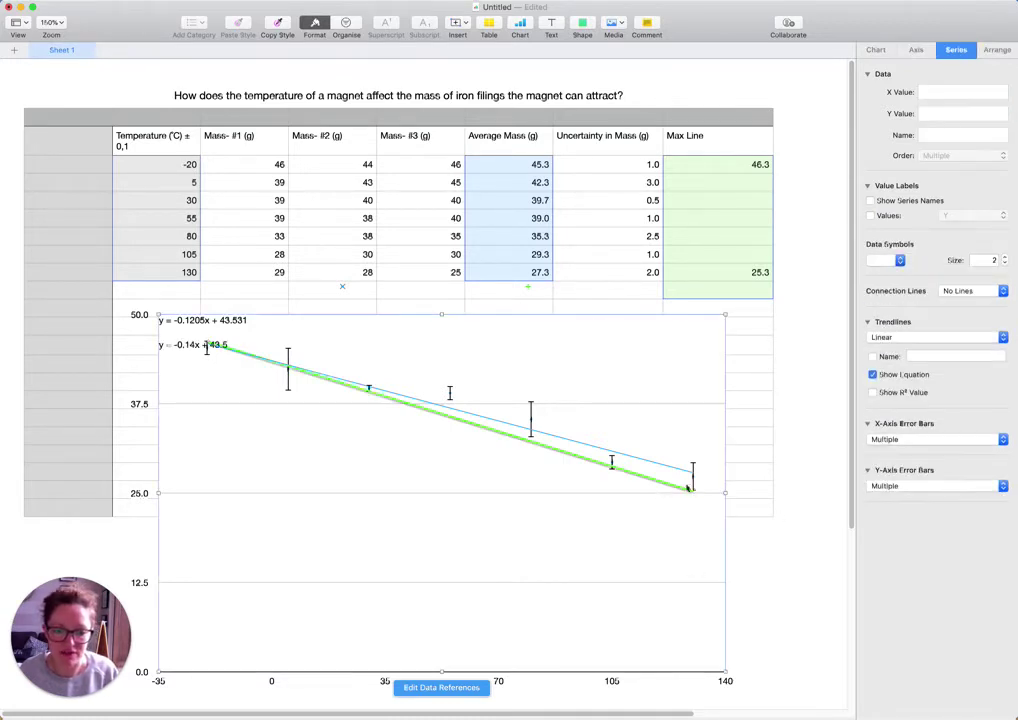
left_click(676, 489)
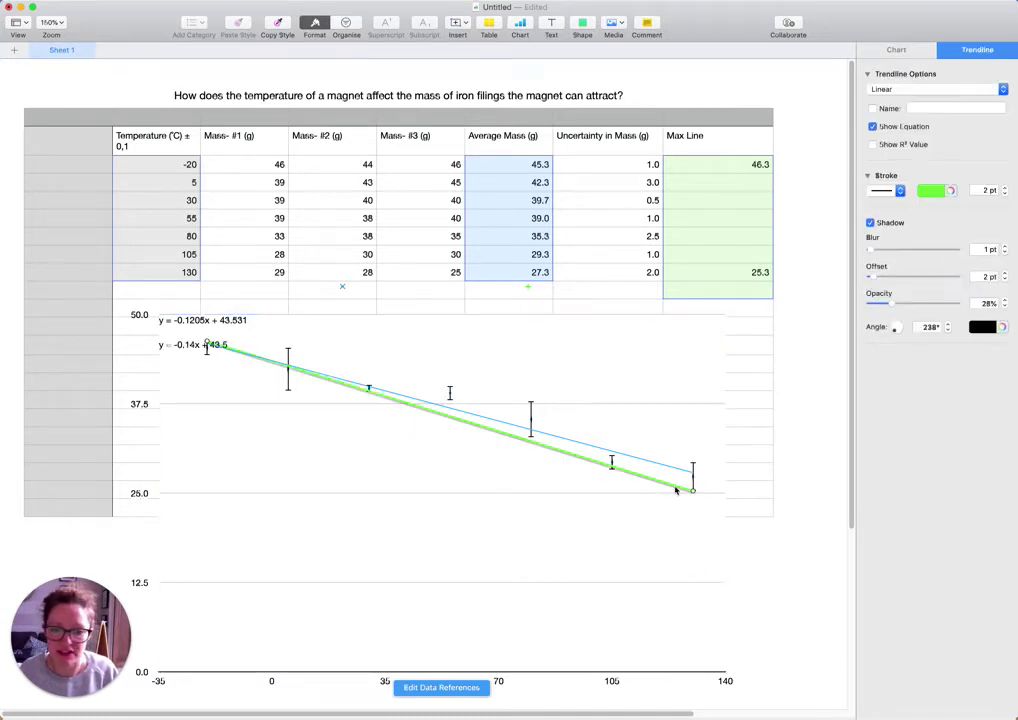
left_click(870, 223)
left_click(779, 477)
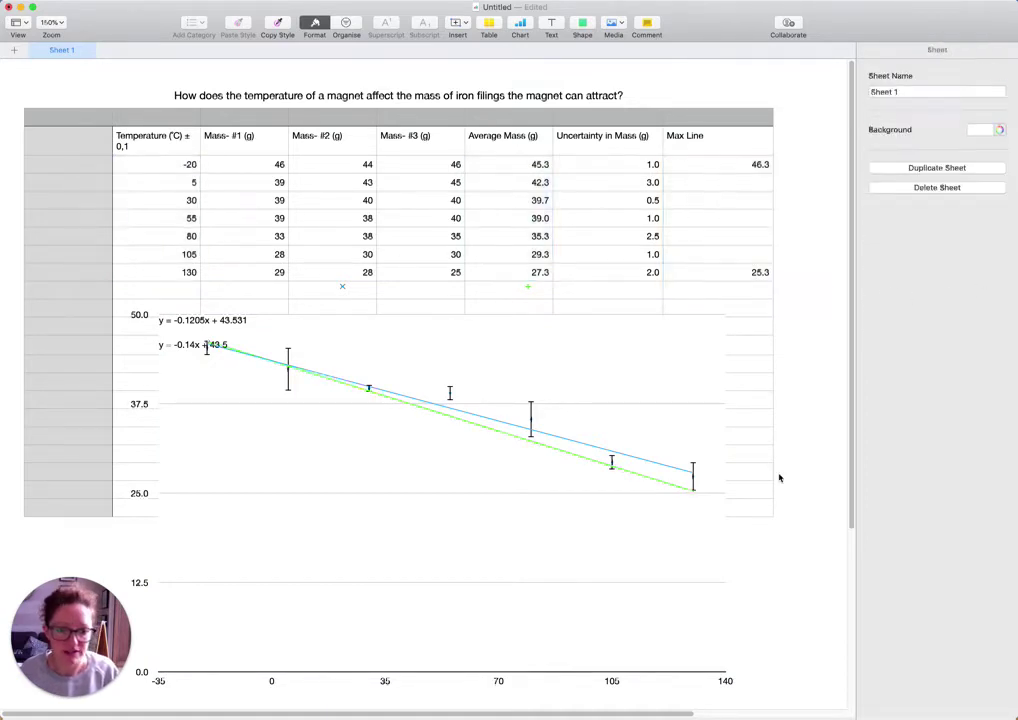
Move the chart up to just below the 130 °C row, its plot area starting at the Temperature column, and inspect the trendline equations
left_click_drag(174, 341, 147, 313)
left_click(193, 330)
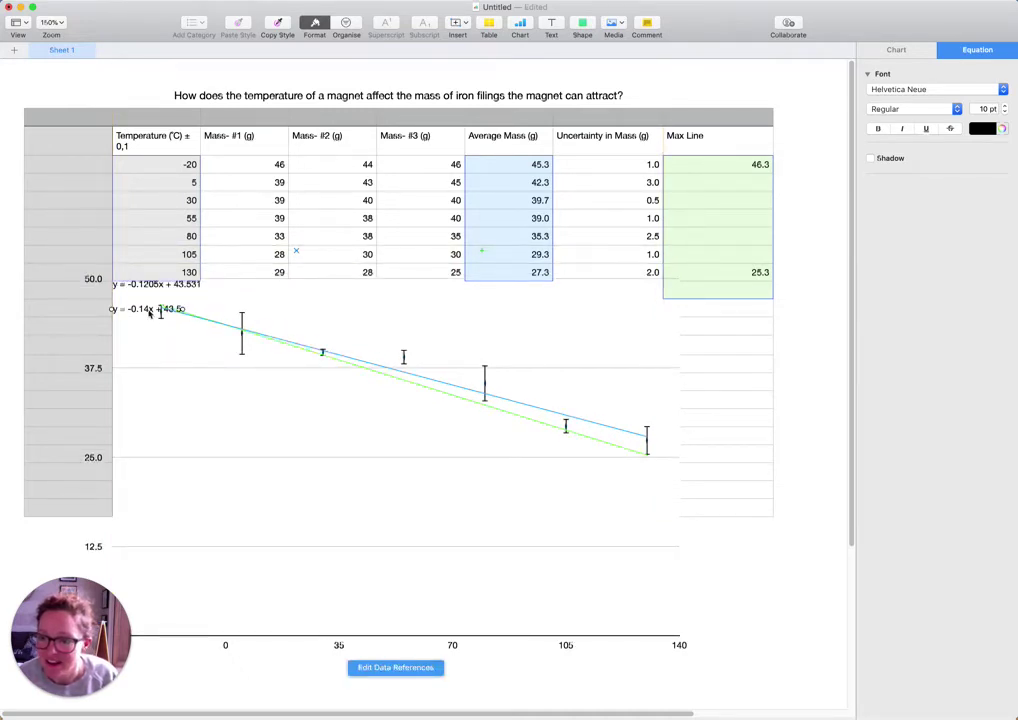
left_click(807, 558)
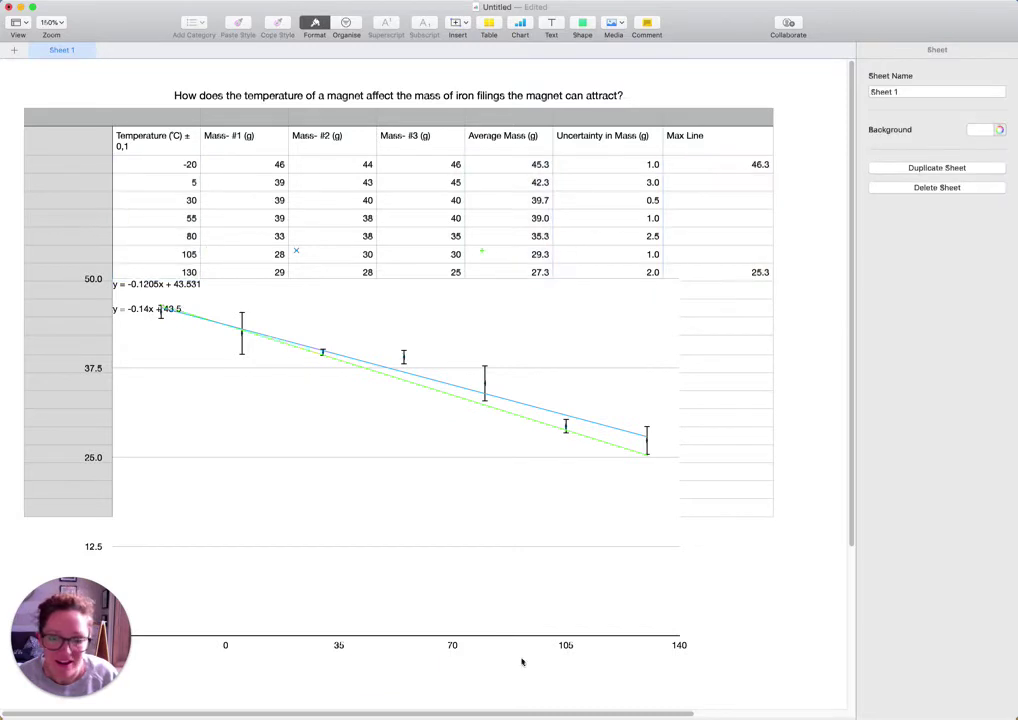
left_click_drag(141, 313, 141, 317)
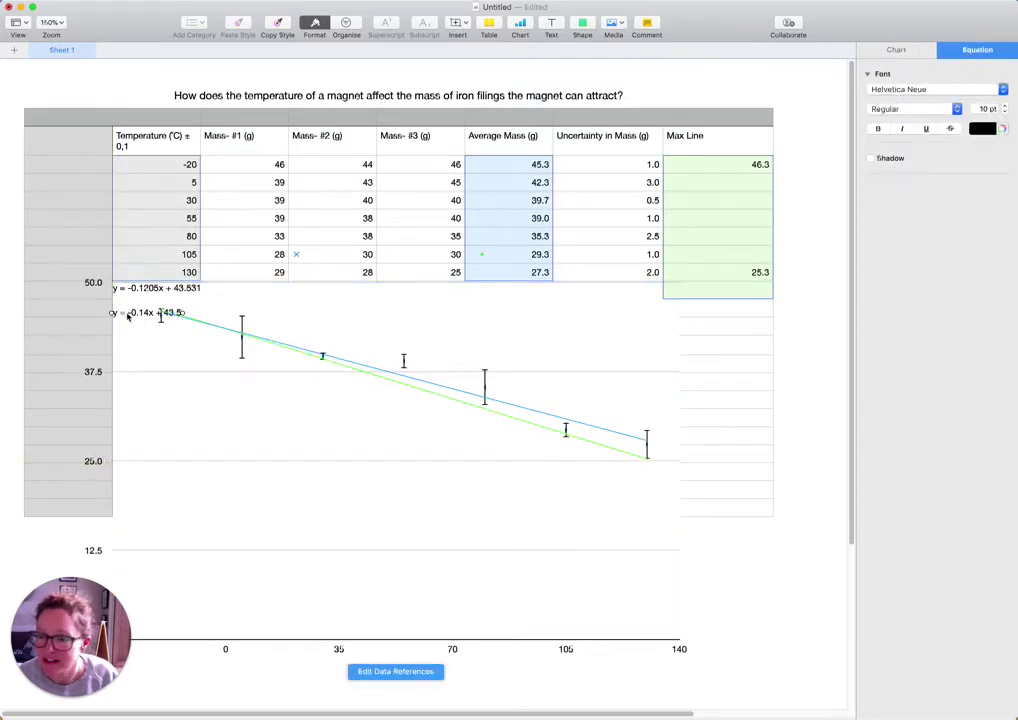
left_click(152, 290)
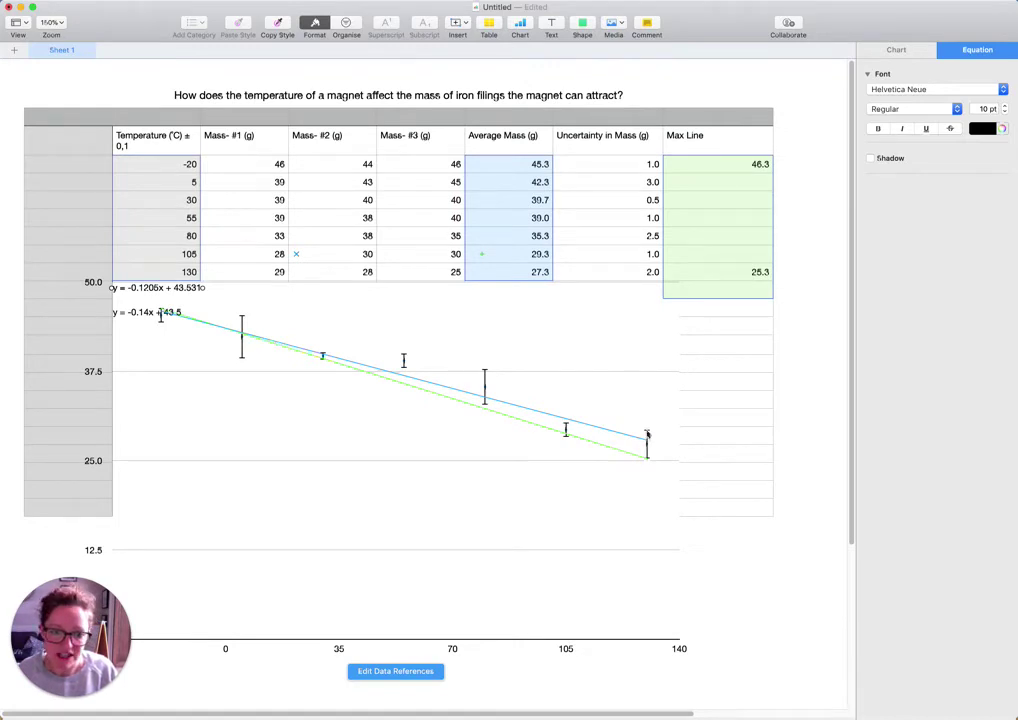
left_click(161, 318)
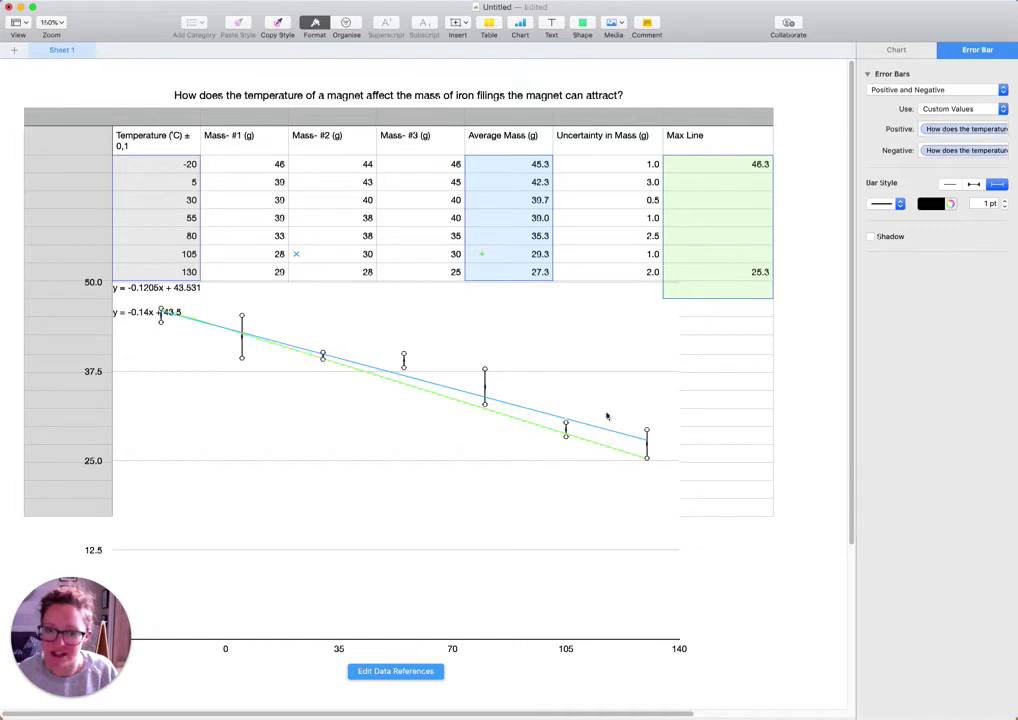
Add a column after the Max Line column and head it "Min line"
left_click(727, 124)
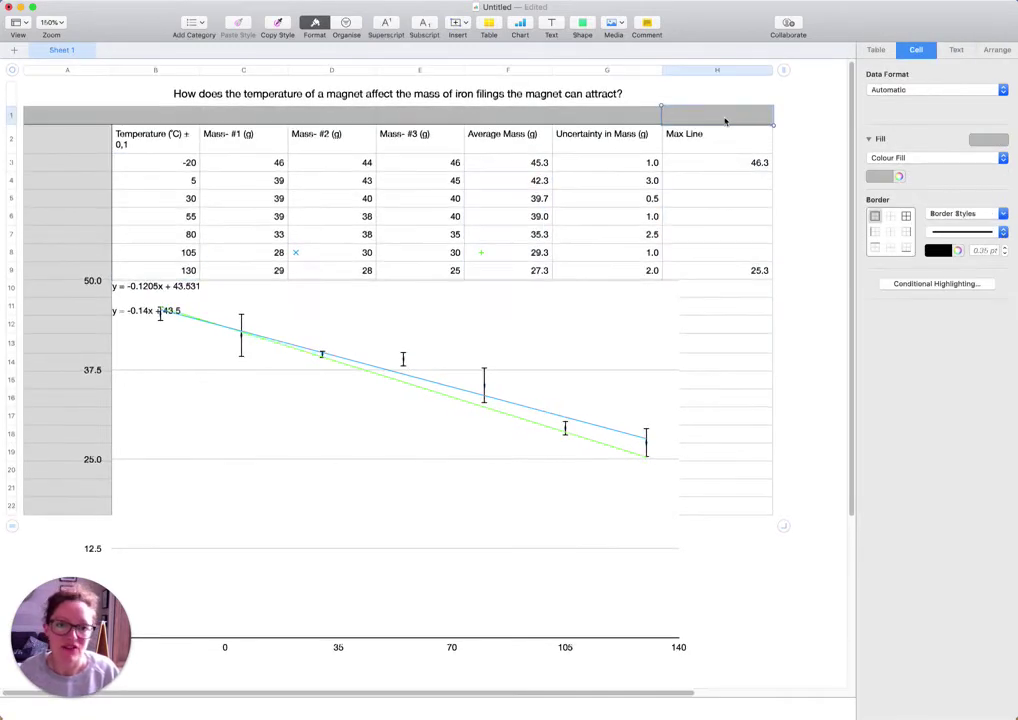
left_click(722, 70)
right_click(722, 70)
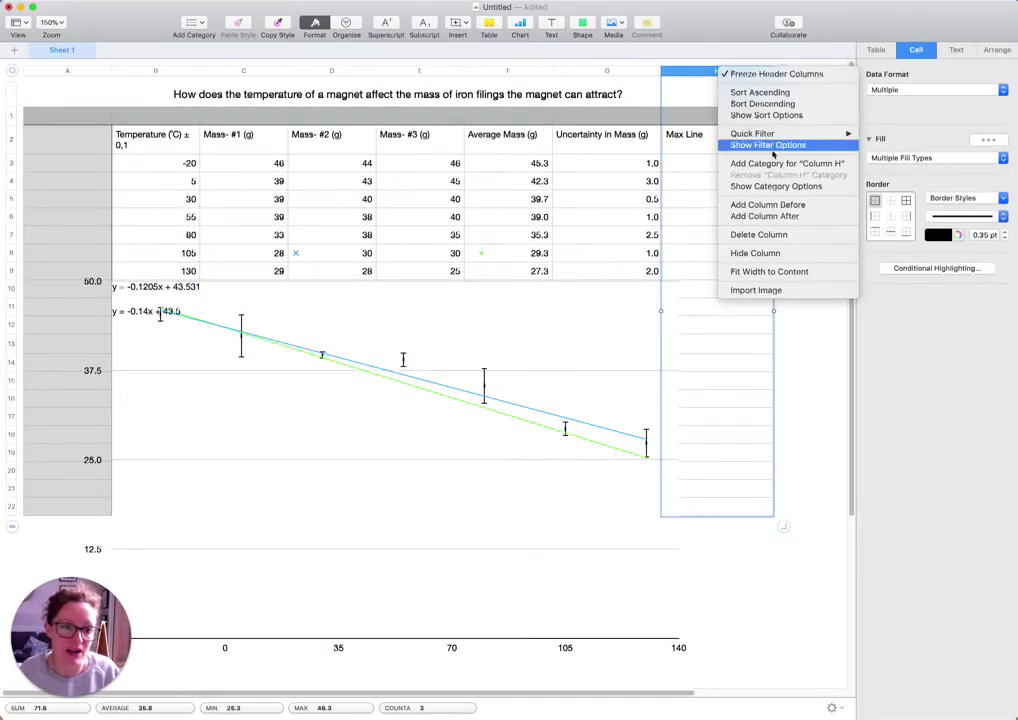
left_click(771, 217)
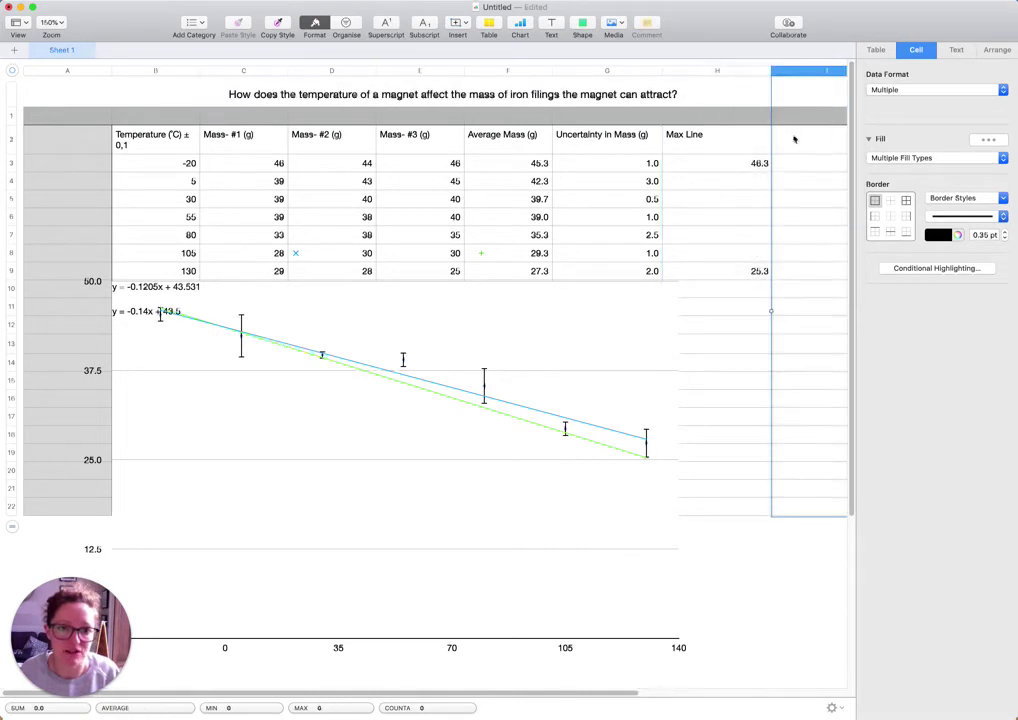
left_click(766, 119)
left_click(800, 147)
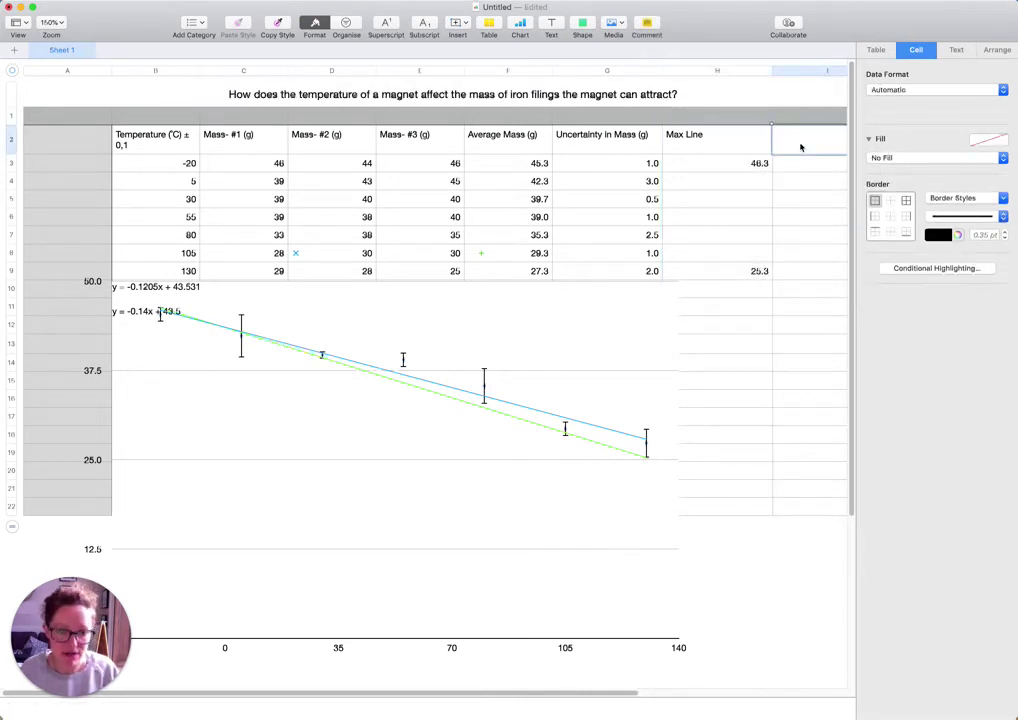
type("Min")
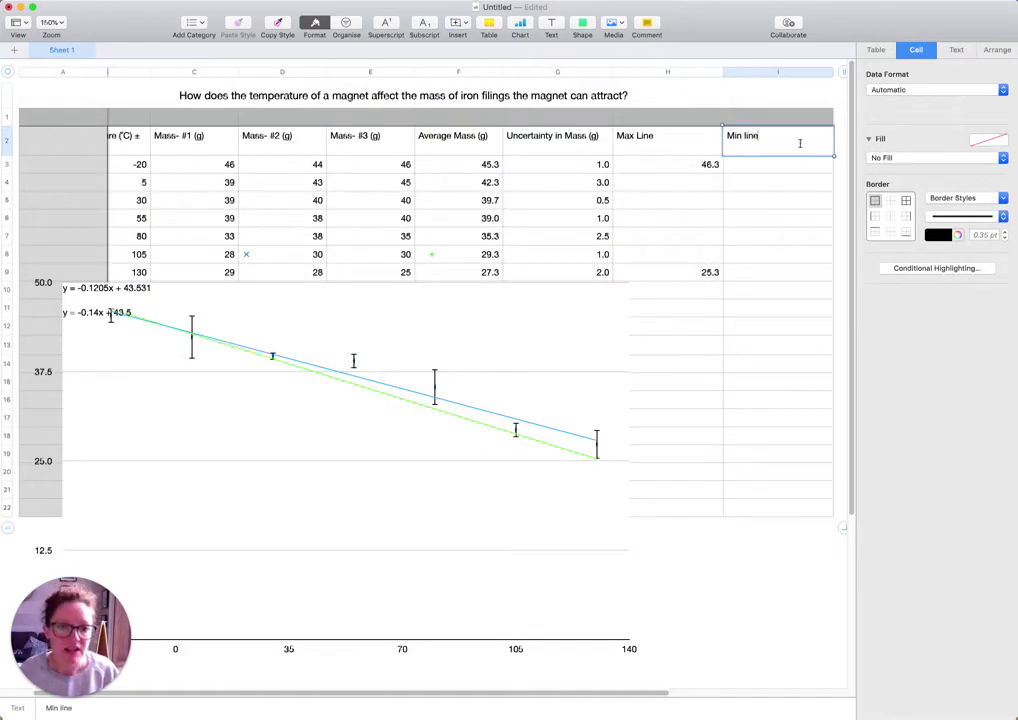
type(" line")
Enter the Min line values 44.3 in the -20 °C row and 29.3 in the 130 °C row
left_click(776, 170)
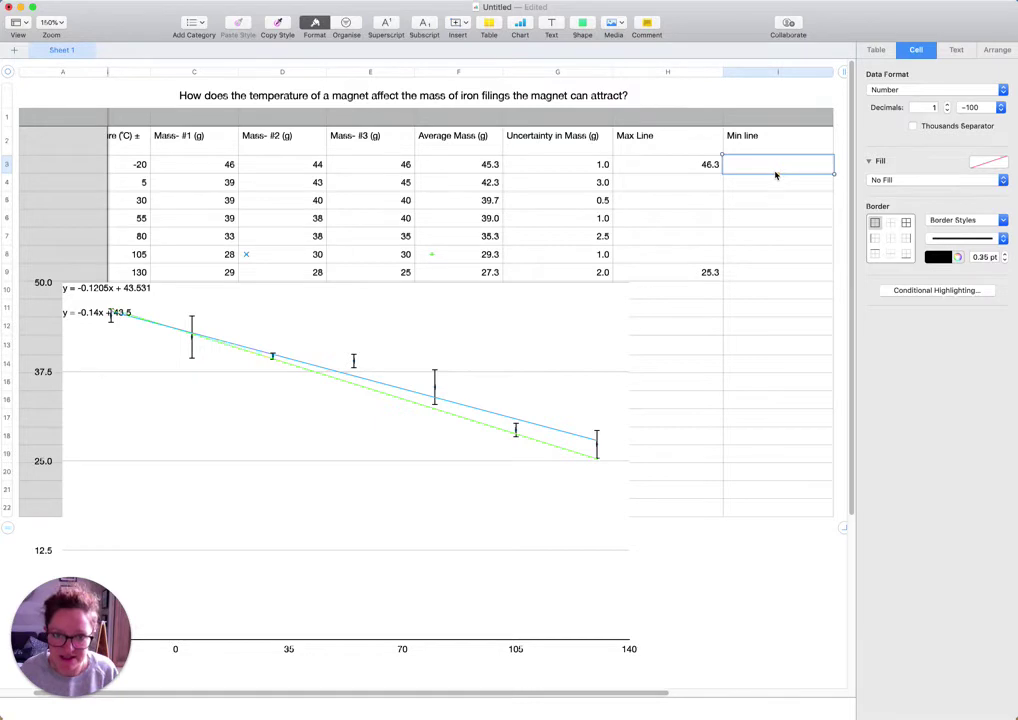
type("44")
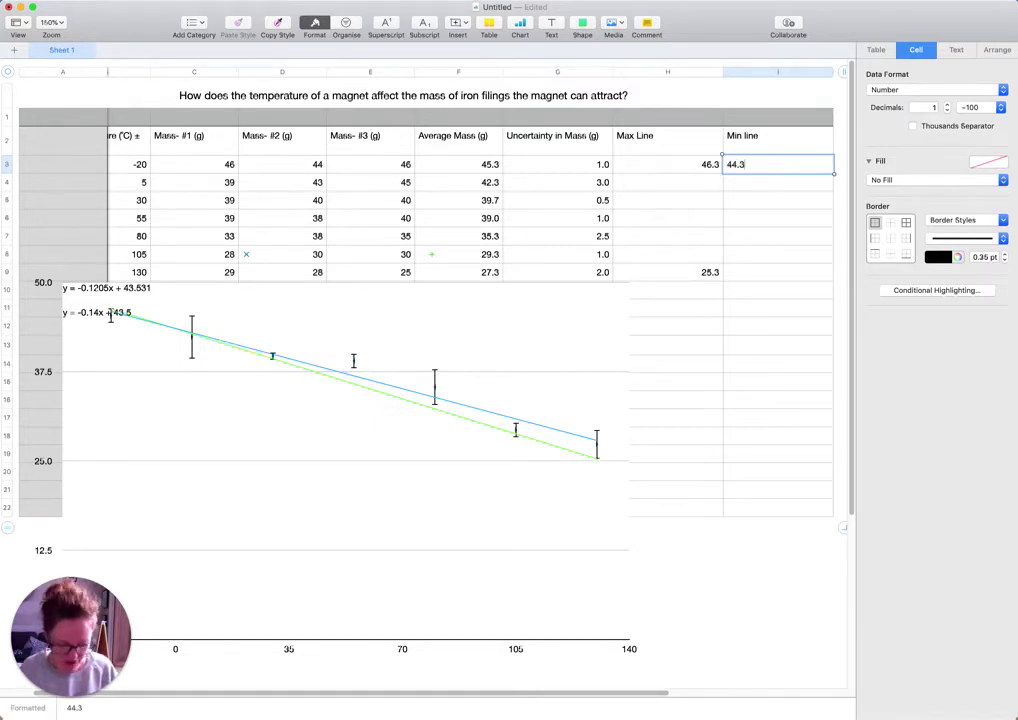
type(".3")
key("Return")
left_click(754, 273)
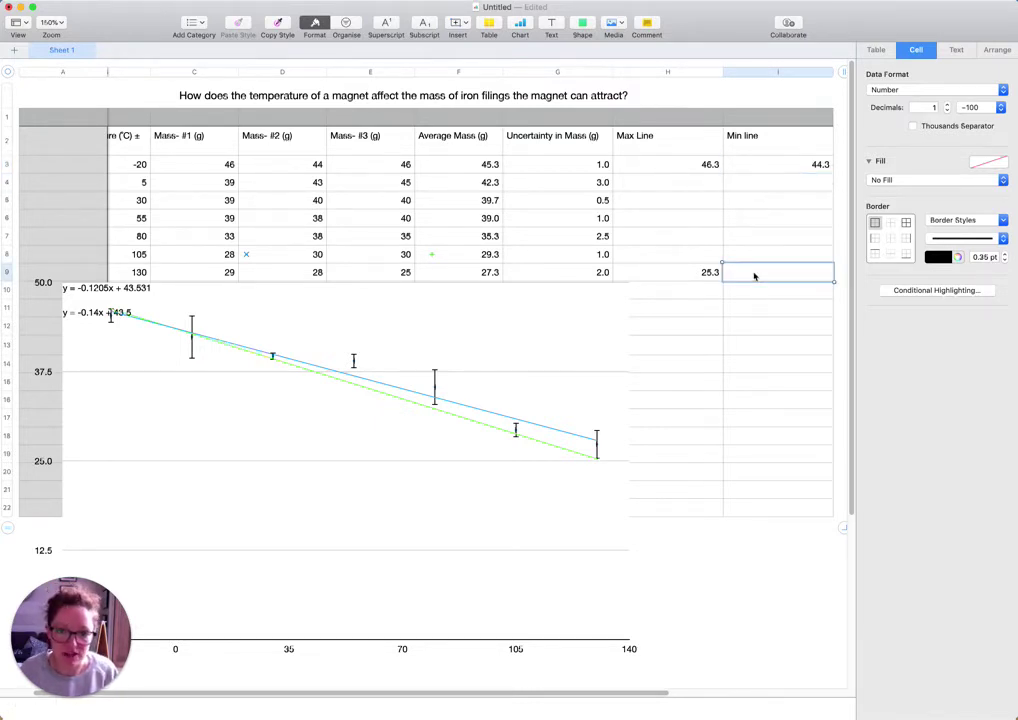
type("29.3")
key("Return")
Add Min line cells I3:I9 to the scatter chart's data references as a third y series
left_click(520, 450)
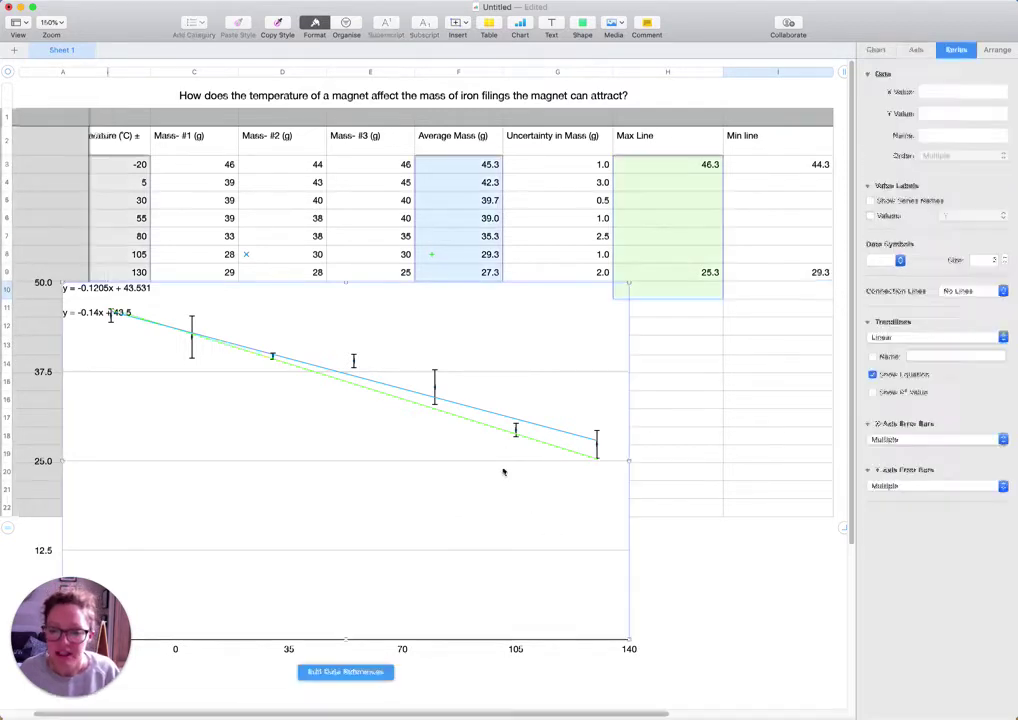
left_click(350, 671)
mouse_move(797, 164)
left_mouse_down()
mouse_move(788, 289)
mouse_move(790, 277)
left_mouse_up()
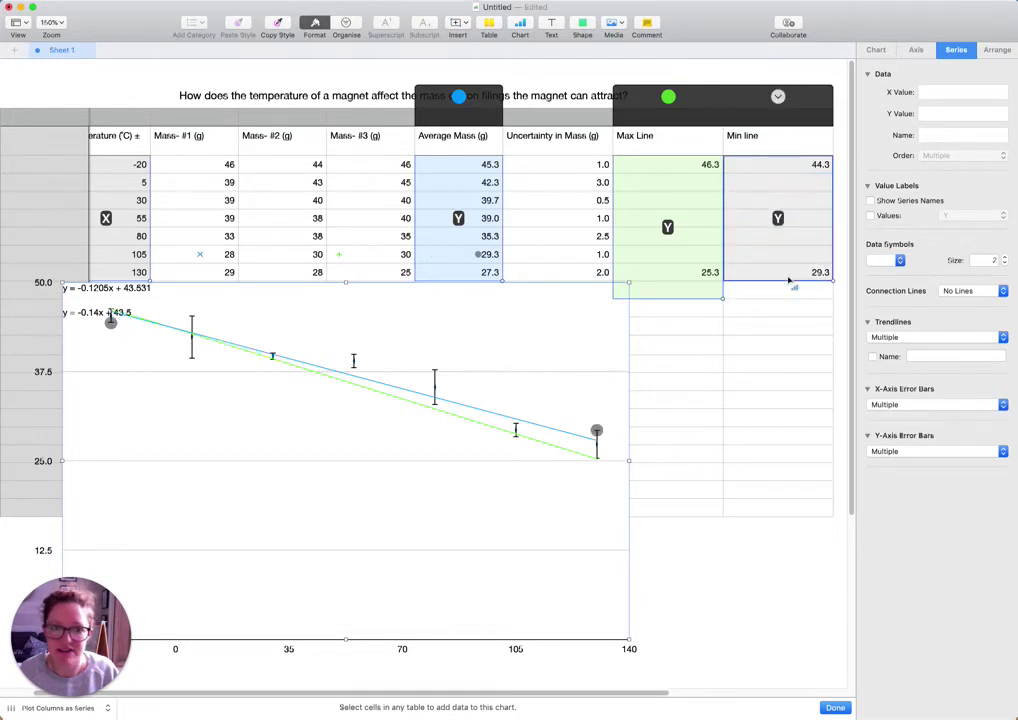
Style the Min line series data points as plus symbols with size 2
left_click(598, 432)
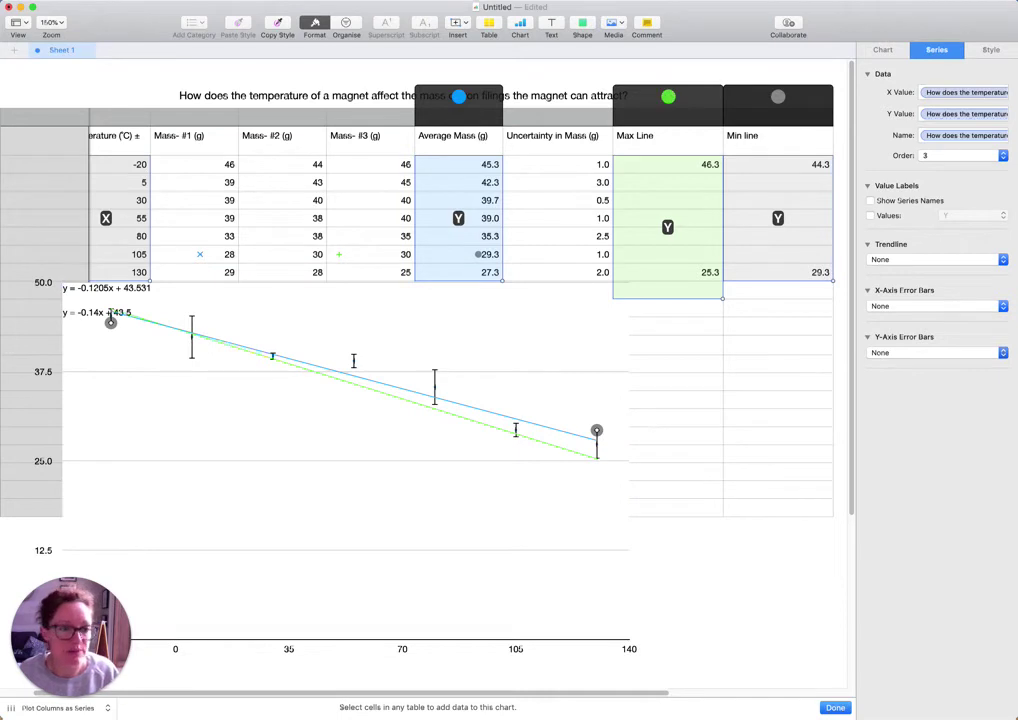
left_click(990, 49)
left_click(887, 90)
left_click(890, 150)
left_click(1006, 89)
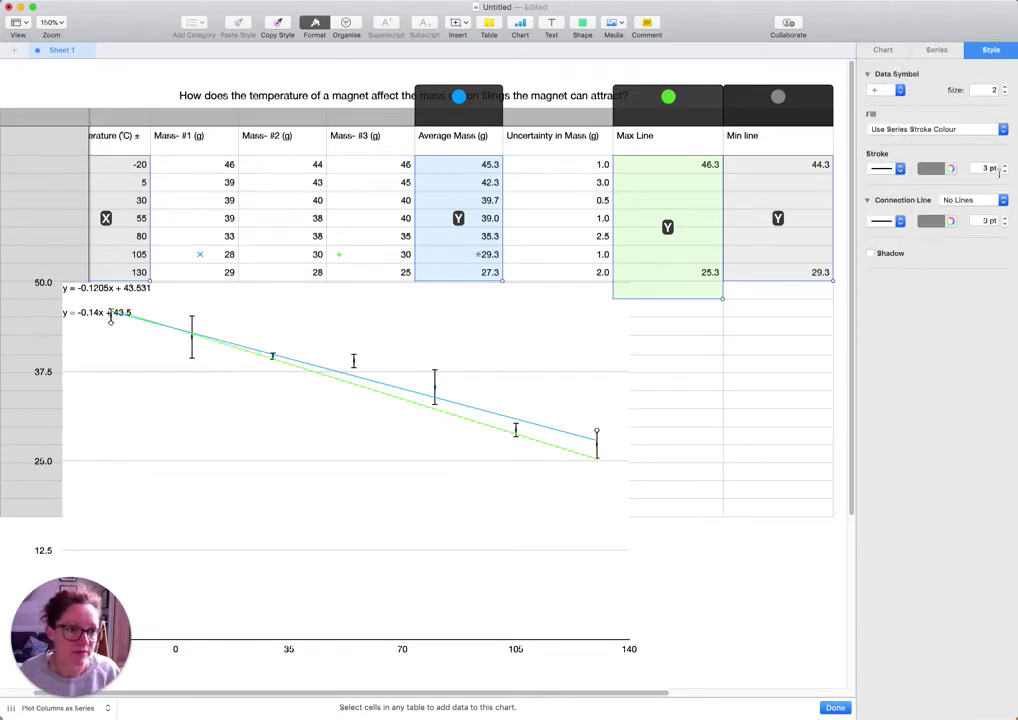
Give the Min line series a red 2 pt symbol stroke and a red connection line colour
left_click(931, 168)
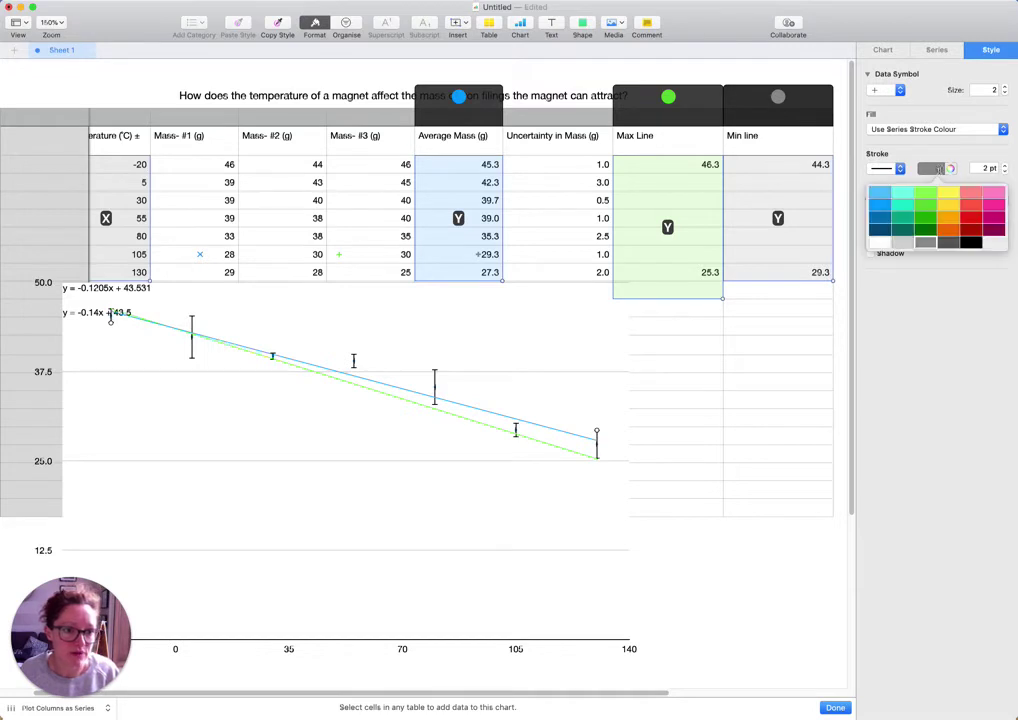
left_click(972, 216)
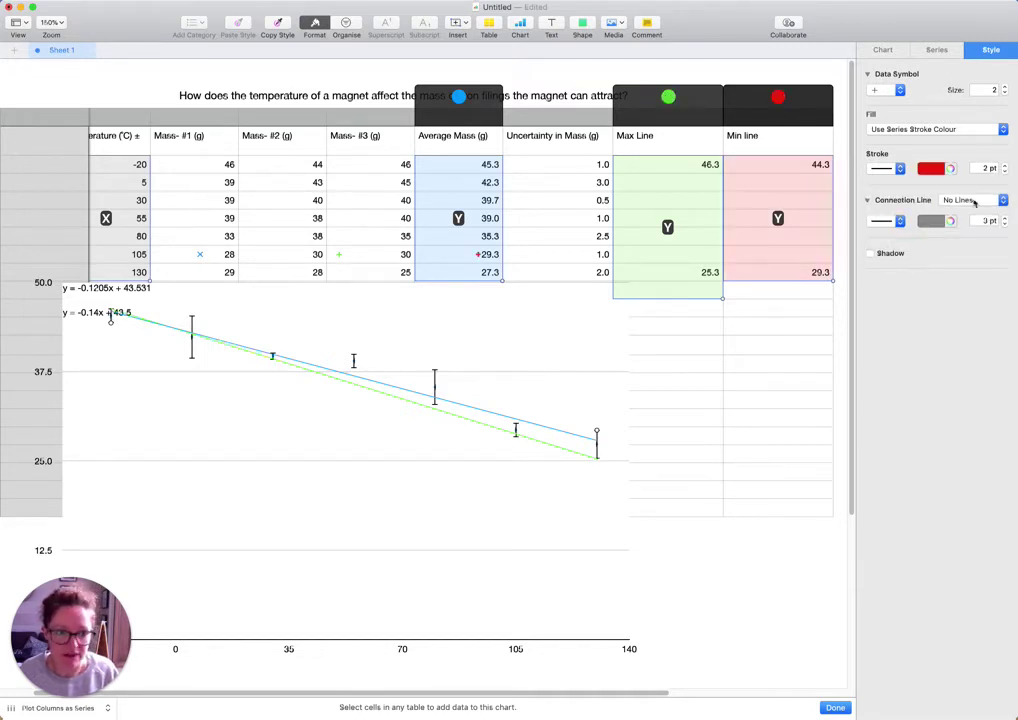
left_click(938, 222)
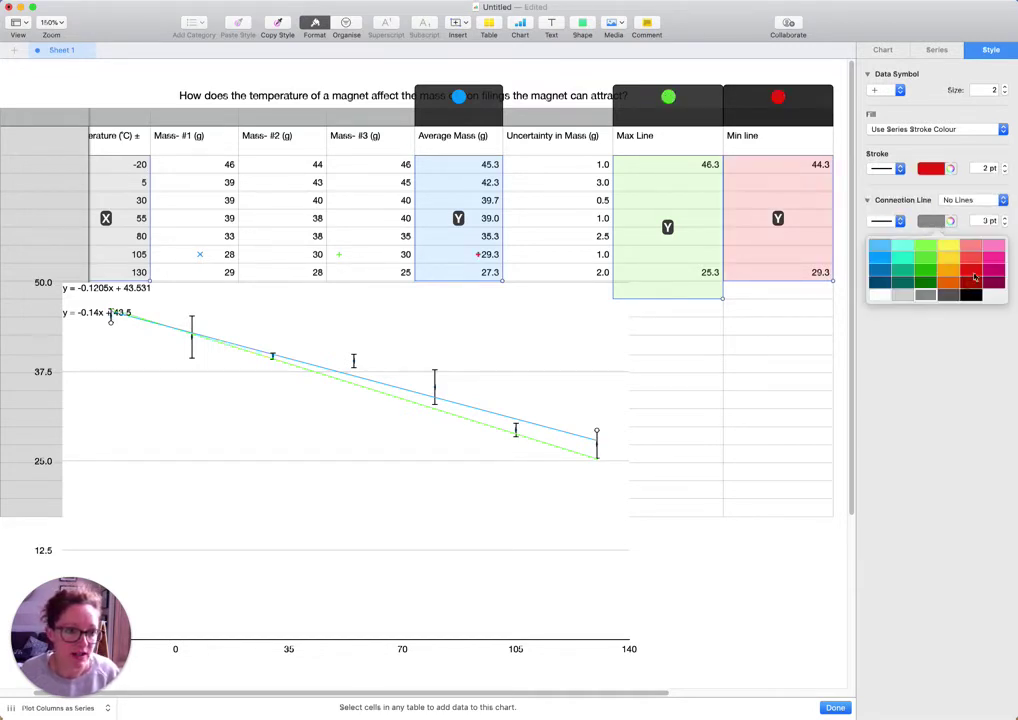
left_click(969, 268)
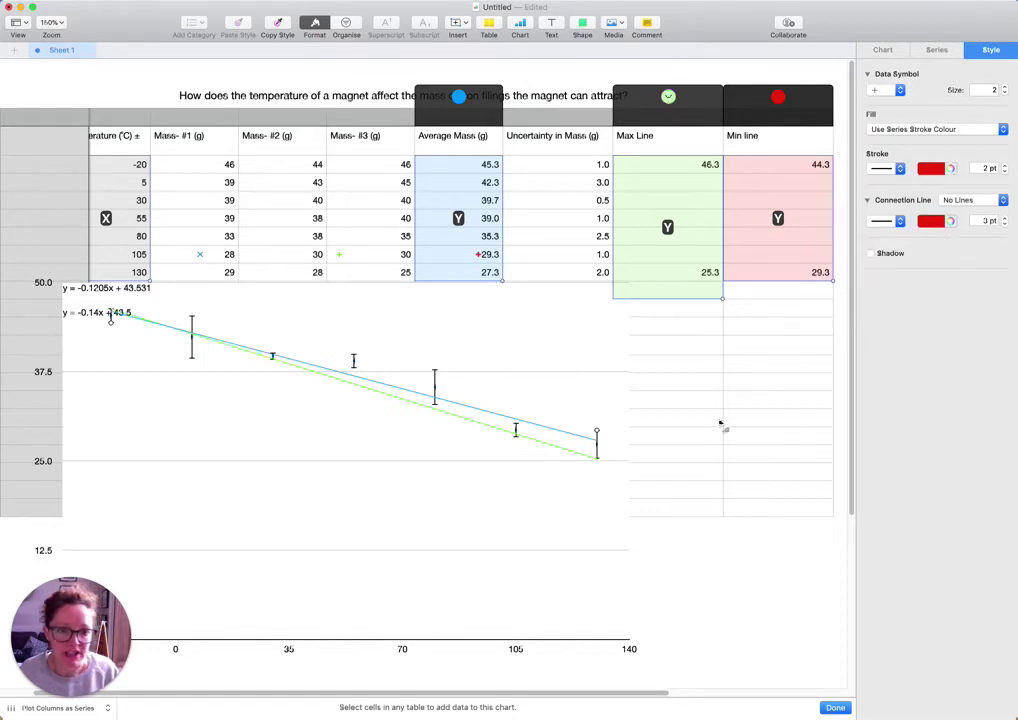
Add a linear trendline to the Min line series and show its equation on the chart
left_click(936, 49)
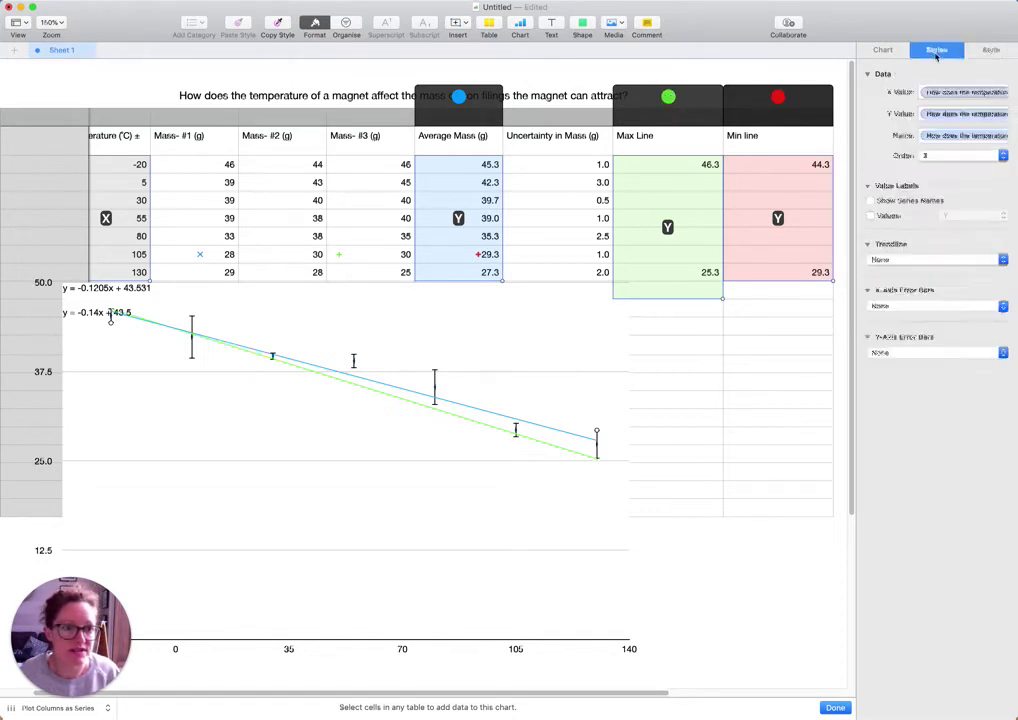
left_click(930, 259)
left_click(882, 270)
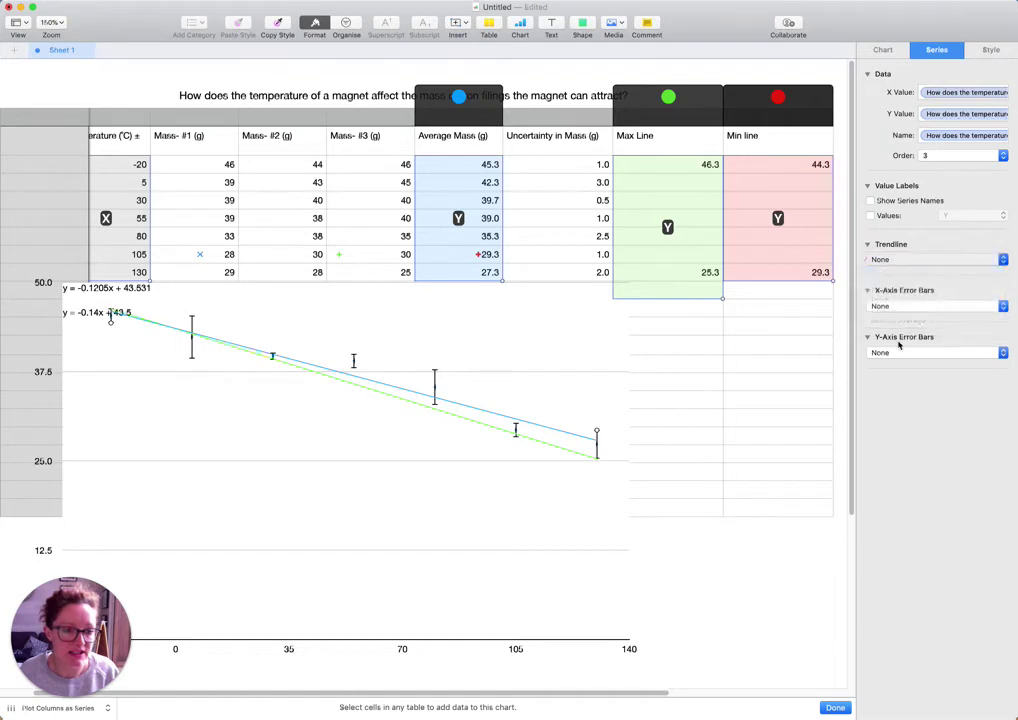
left_click(872, 297)
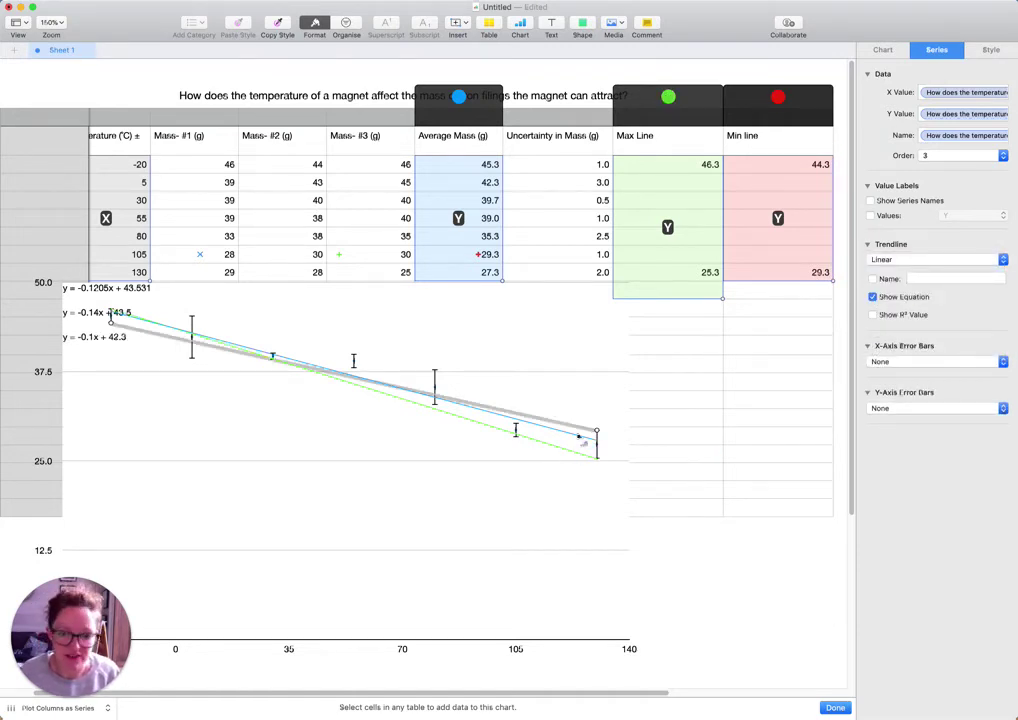
Format the Min line trendline with a red 1 pt stroke and remove its shadow
left_click(580, 426)
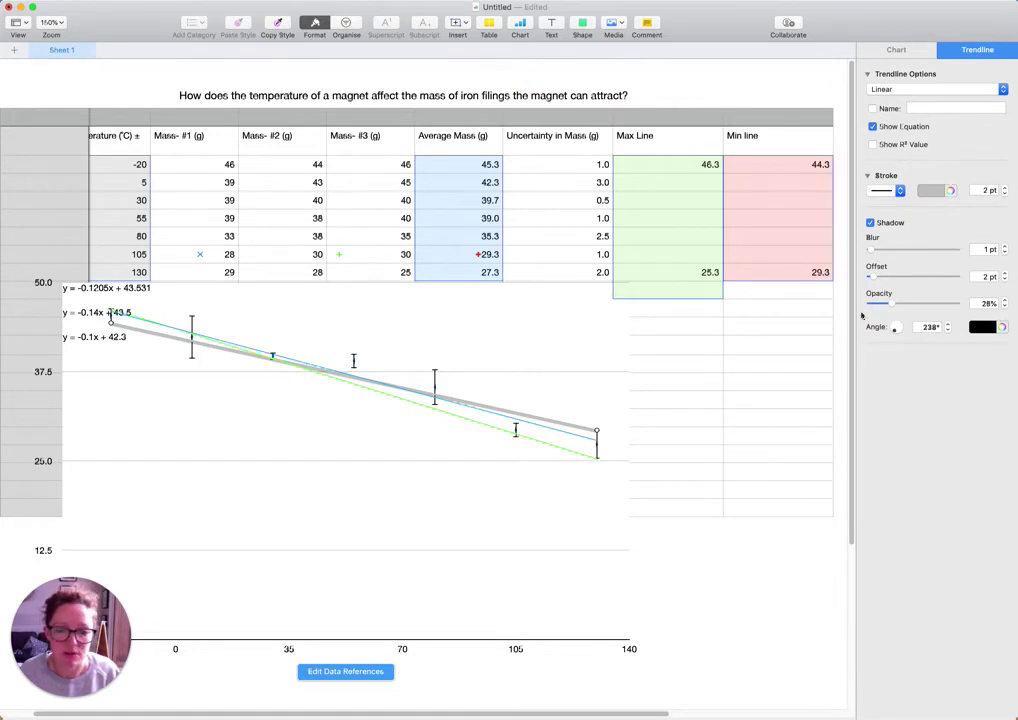
left_click(931, 190)
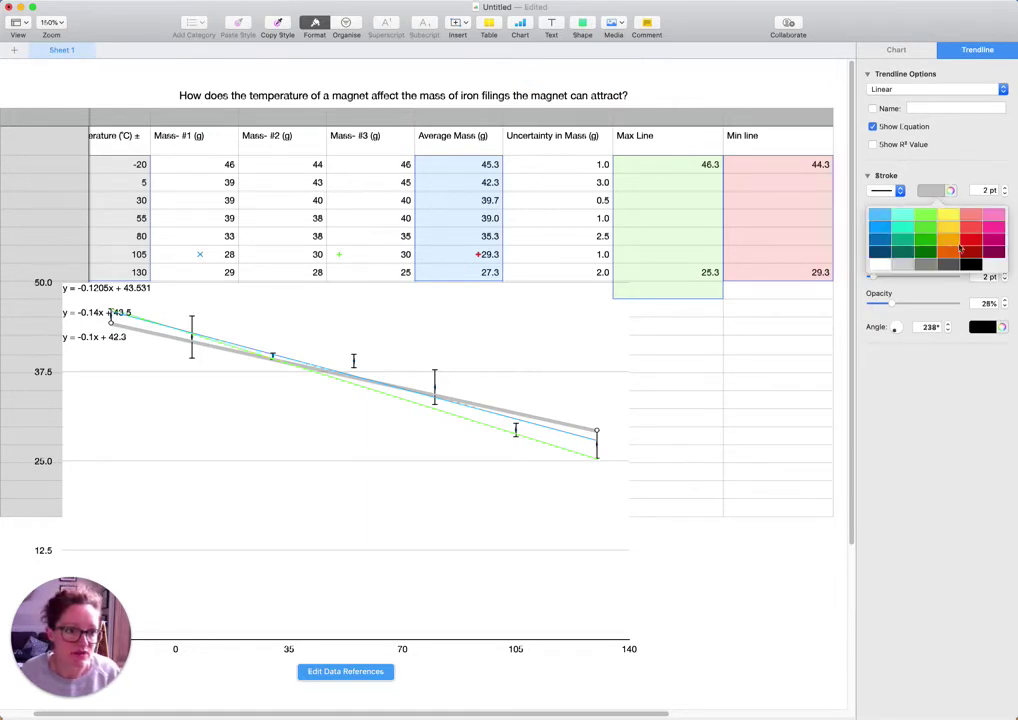
left_click(928, 245)
left_click(1005, 194)
left_click(870, 222)
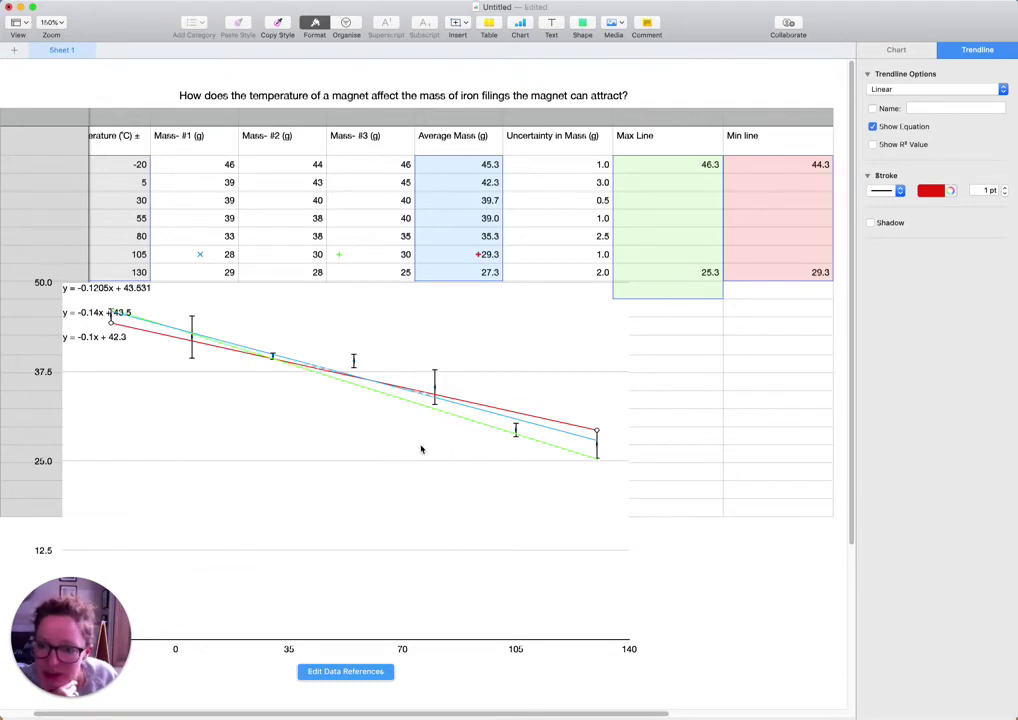
left_click(354, 361)
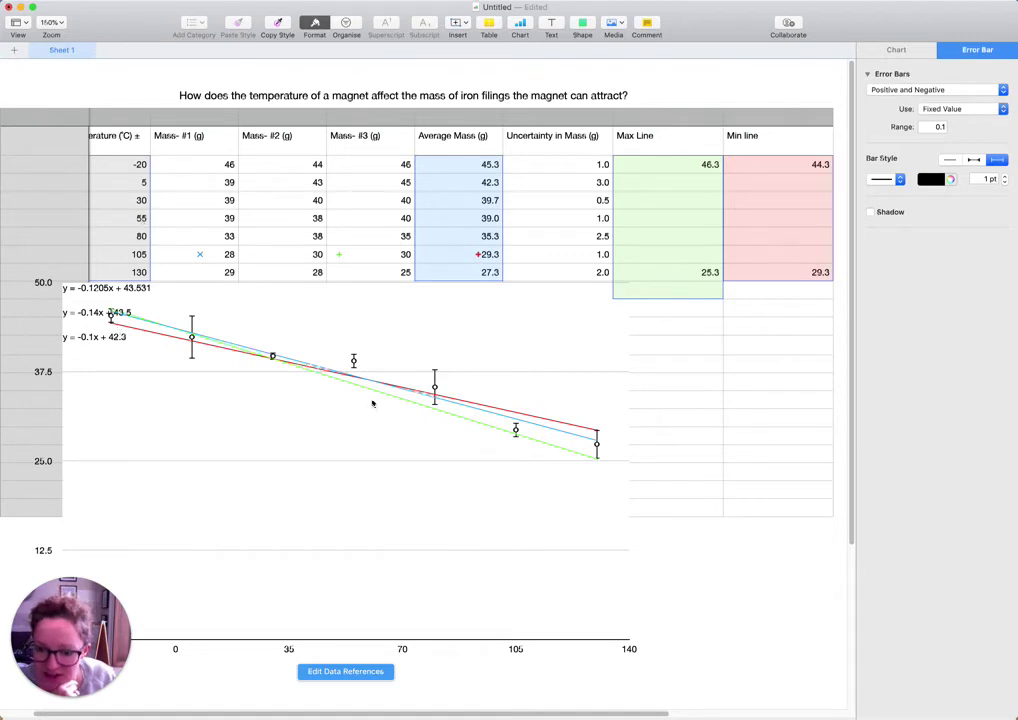
left_click(137, 220)
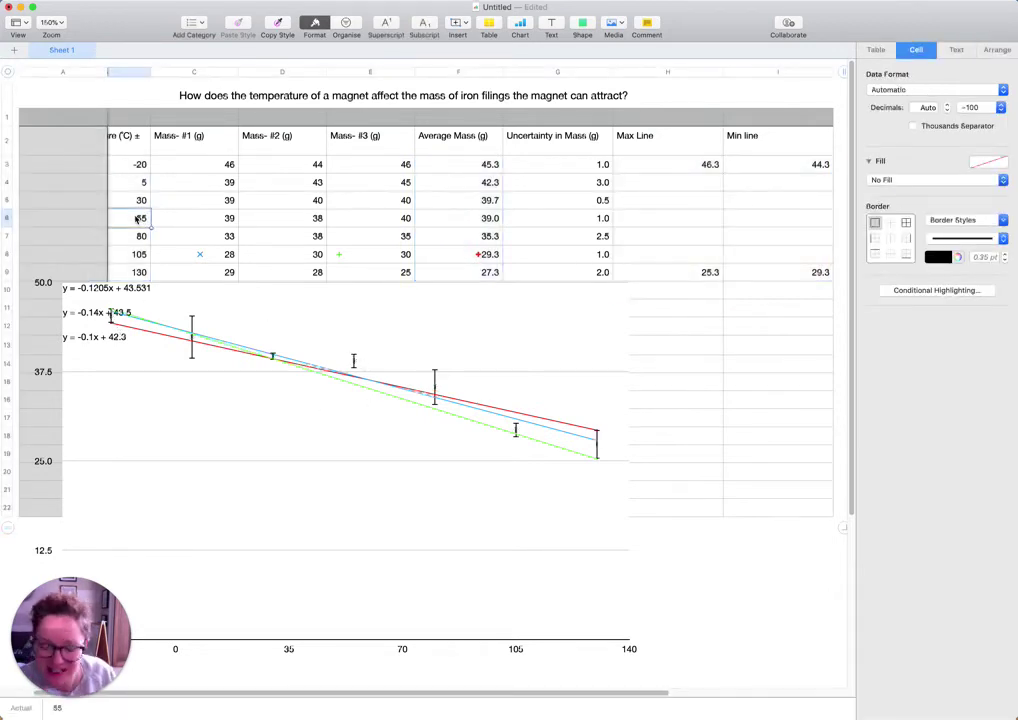
key("Delete")
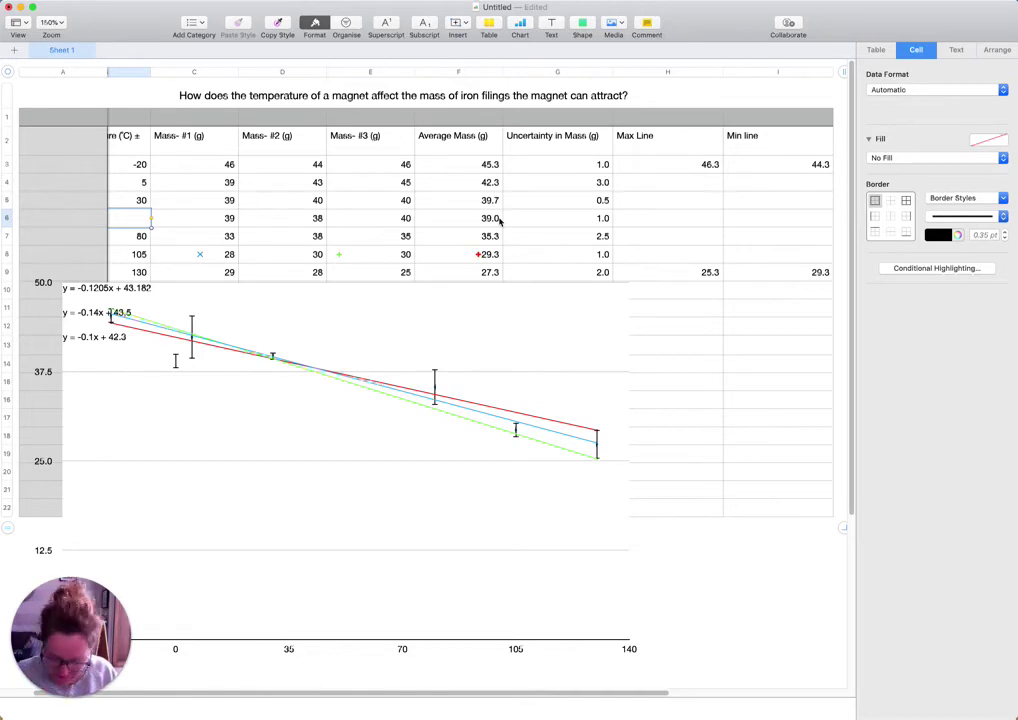
key("super+z")
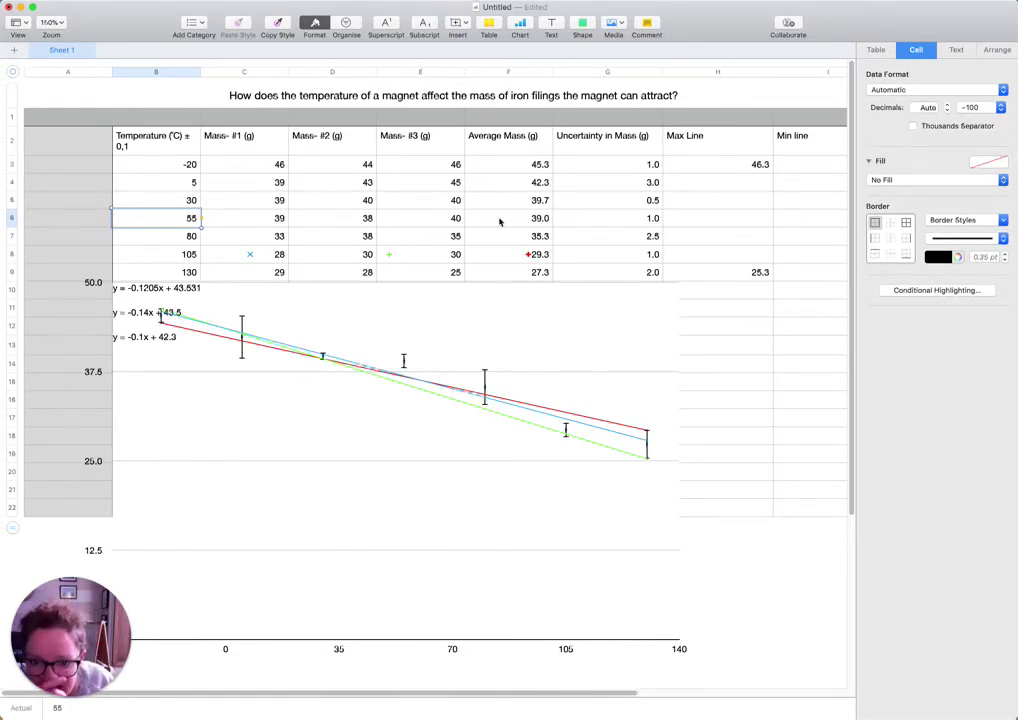
Clear the whole 55 °C row from the table to exclude that outlier from the chart
left_click(12, 219)
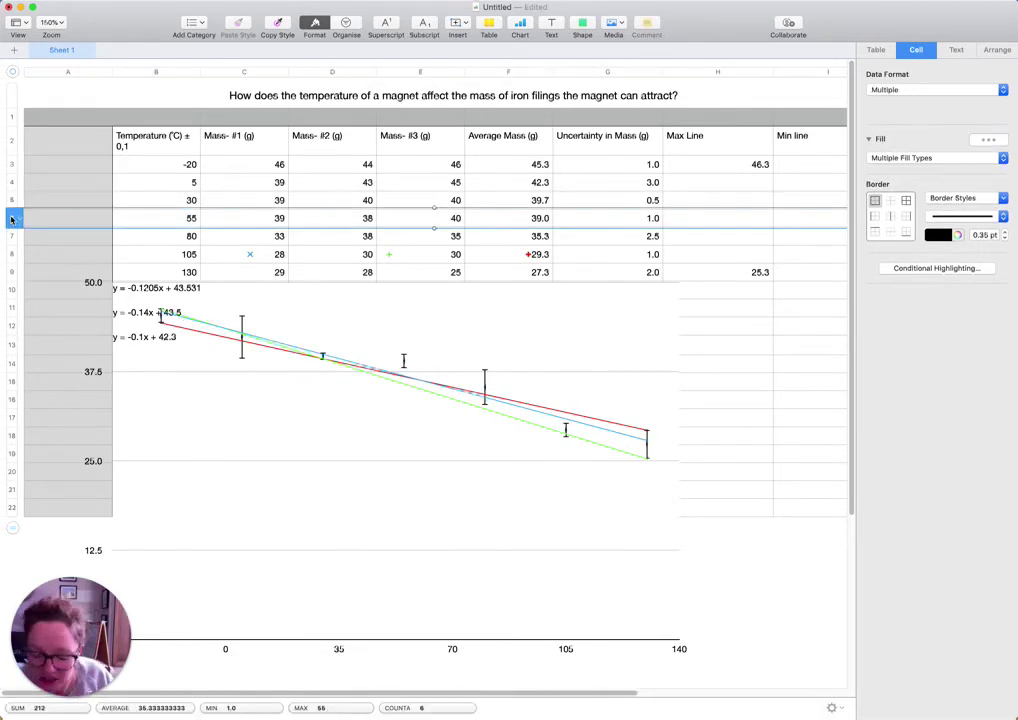
key("Delete")
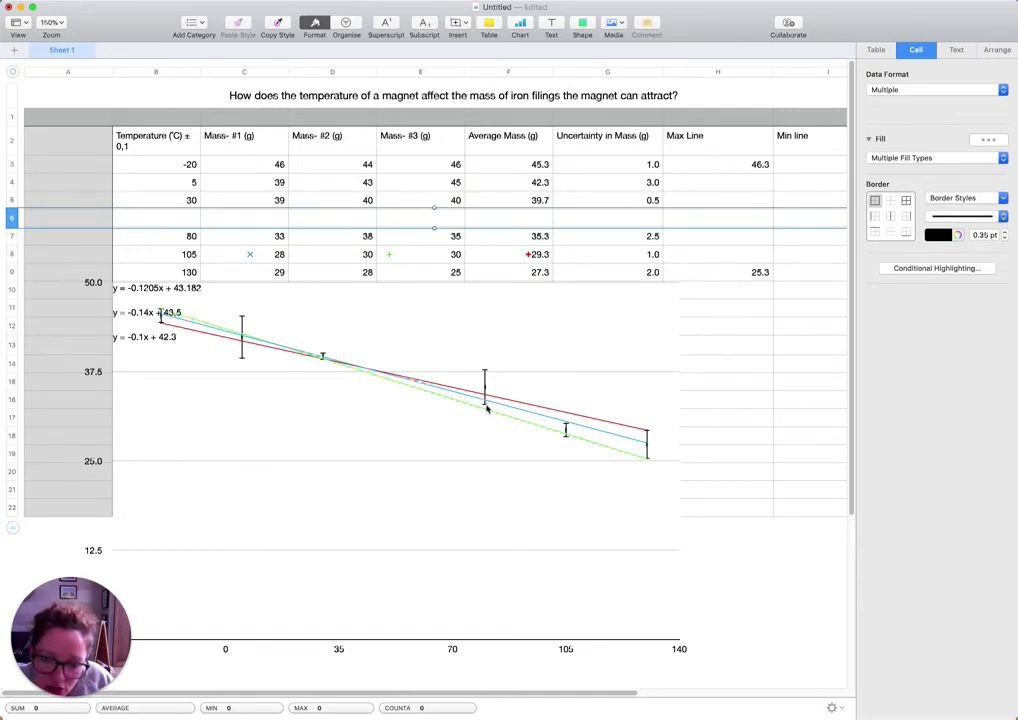
Set the Max Line value in the 130 °C row to 26.3
left_click(734, 168)
left_click(737, 275)
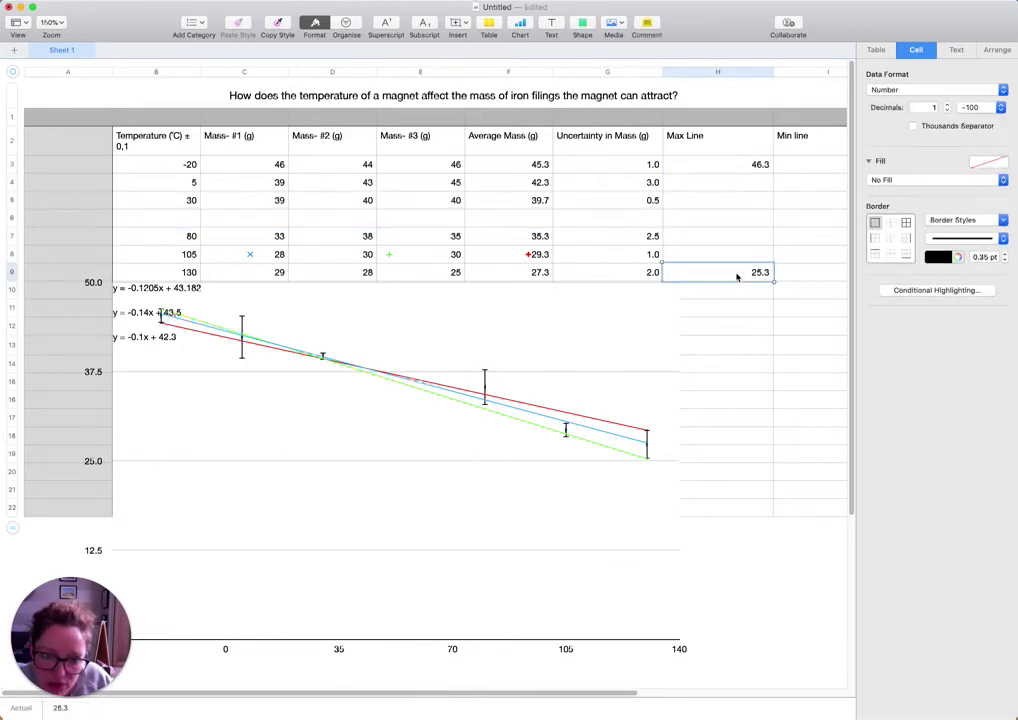
double_click(740, 273)
key("BackSpace")
type("6")
key("Return")
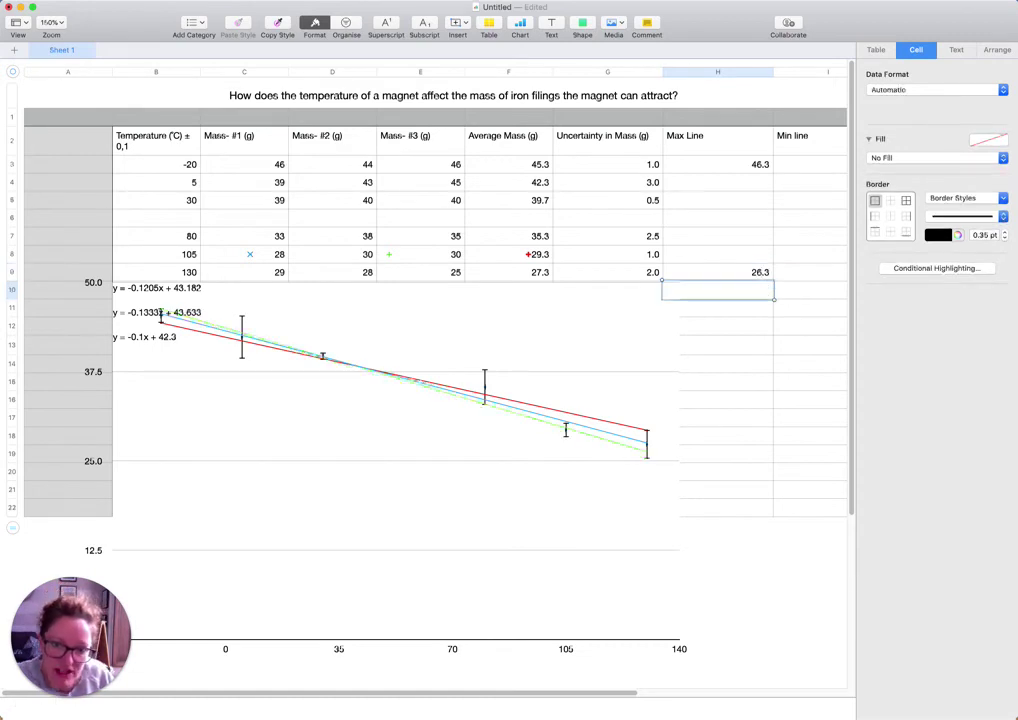
Set the Max Line value in the 130 °C row to 26
left_click(763, 274)
double_click(768, 273)
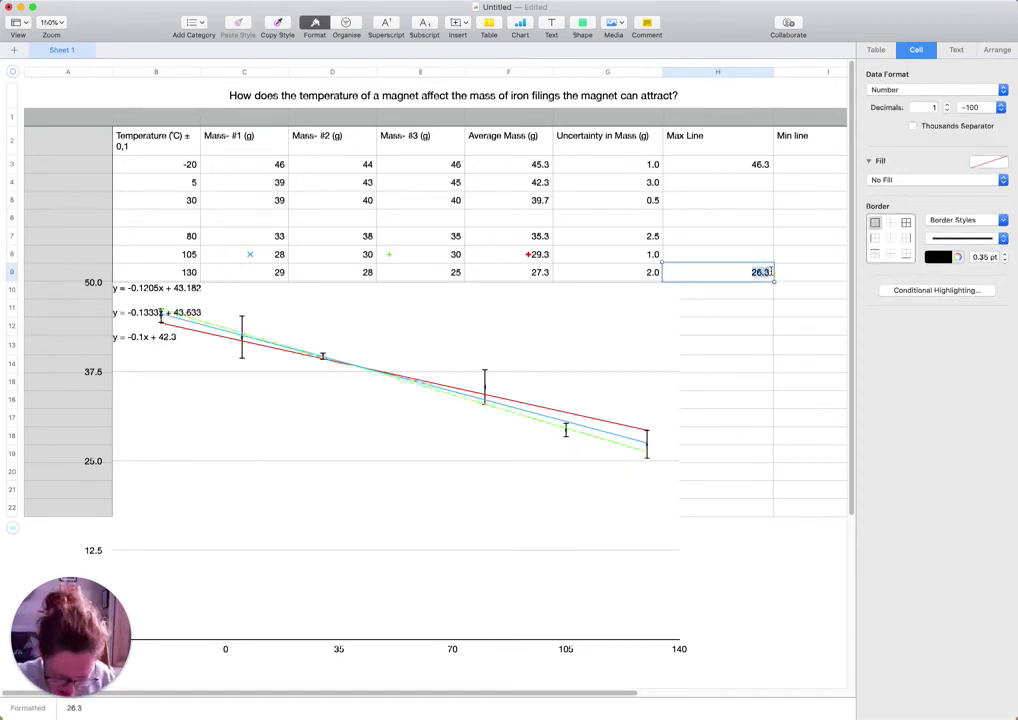
type("2")
key("Return")
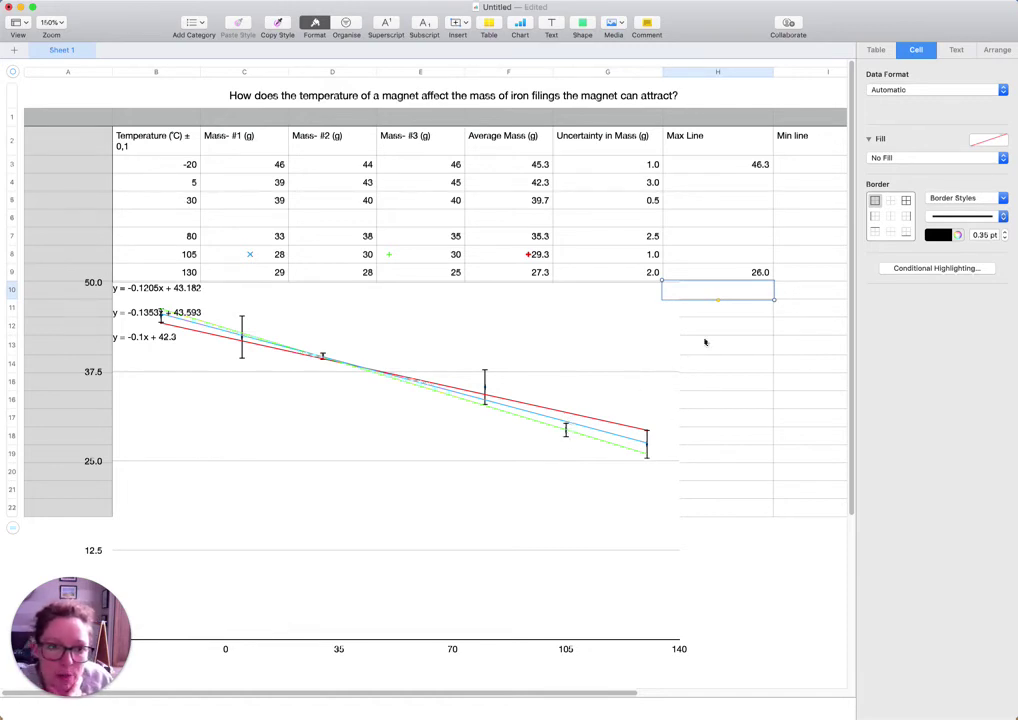
Try 43.3 as the Min line value in the -20 °C row and set it back to 44.3
scroll(816, 195, "right", 3)
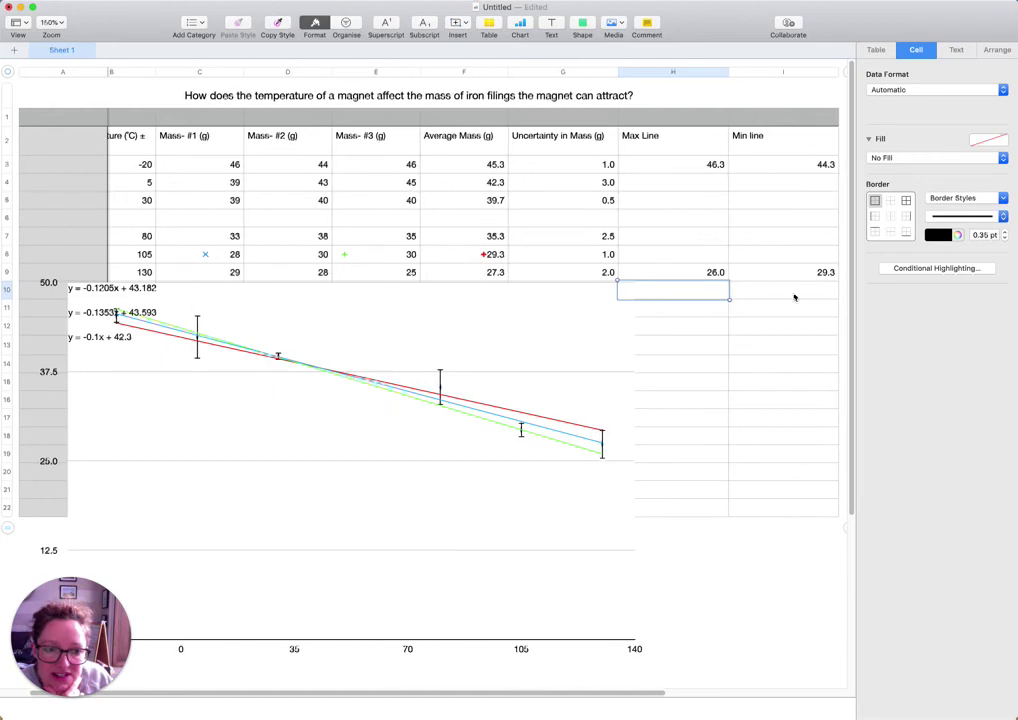
left_click(802, 166)
left_click(801, 165)
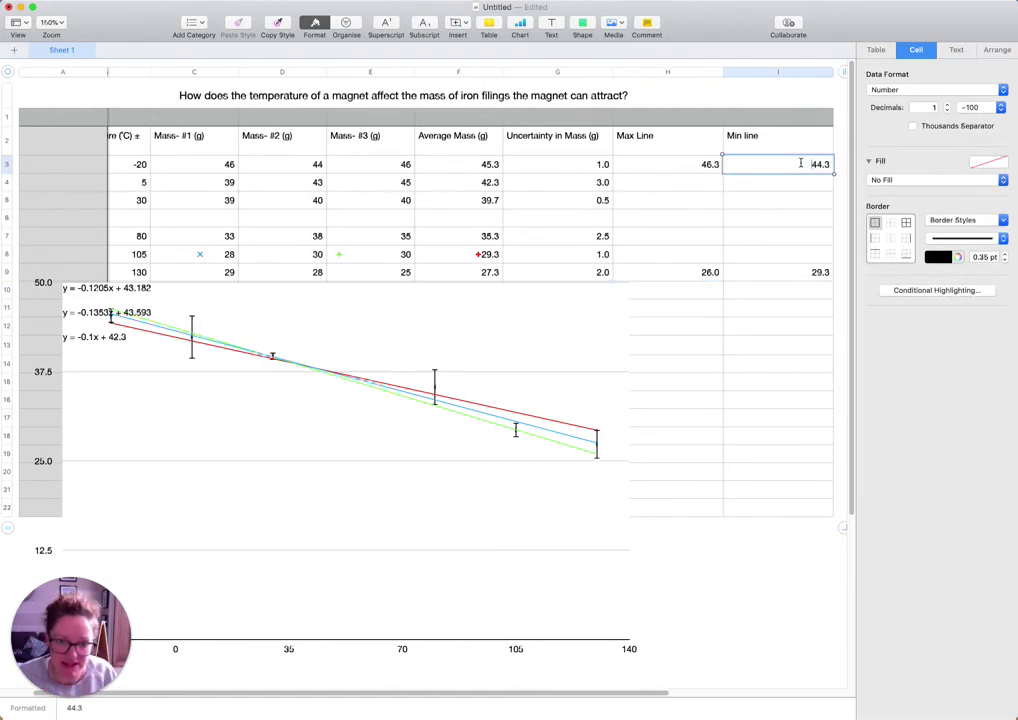
left_click(818, 164)
key("BackSpace")
type("3")
key("Return")
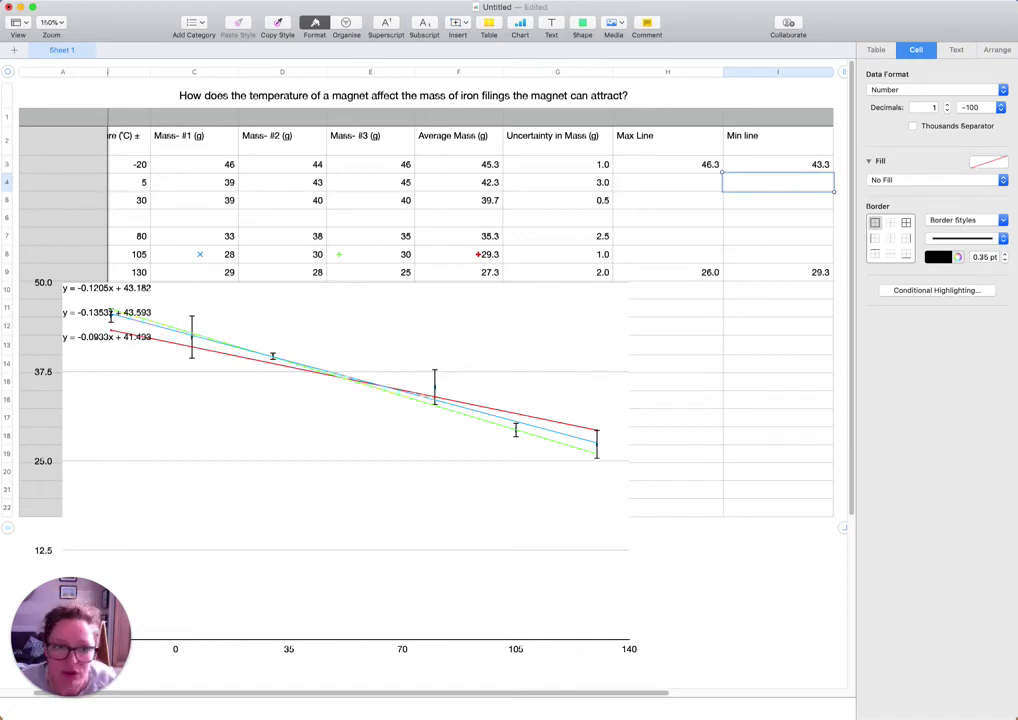
left_click(822, 164)
left_click(822, 164)
key("BackSpace")
type("4")
key("Return")
Set the Min line value in the 130 °C row to 28.3
left_click(820, 272)
left_click(820, 272)
key("BackSpace")
type("8")
key("Return")
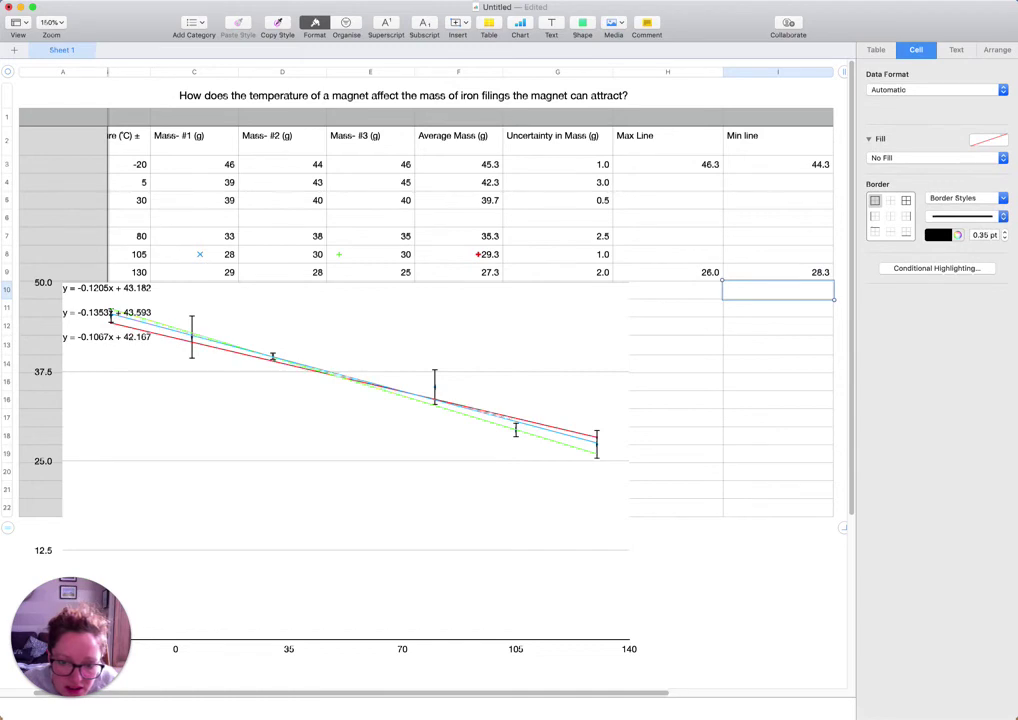
Set the Min line value in the 130 °C row to 27.3
left_click(822, 271)
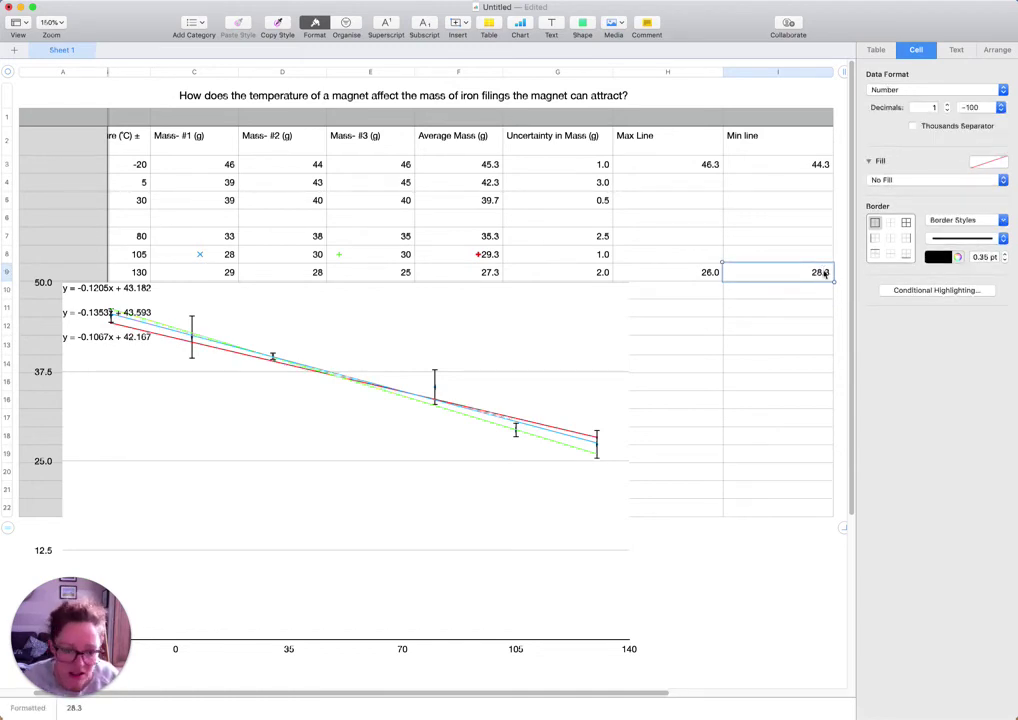
type("27.3")
key("Return")
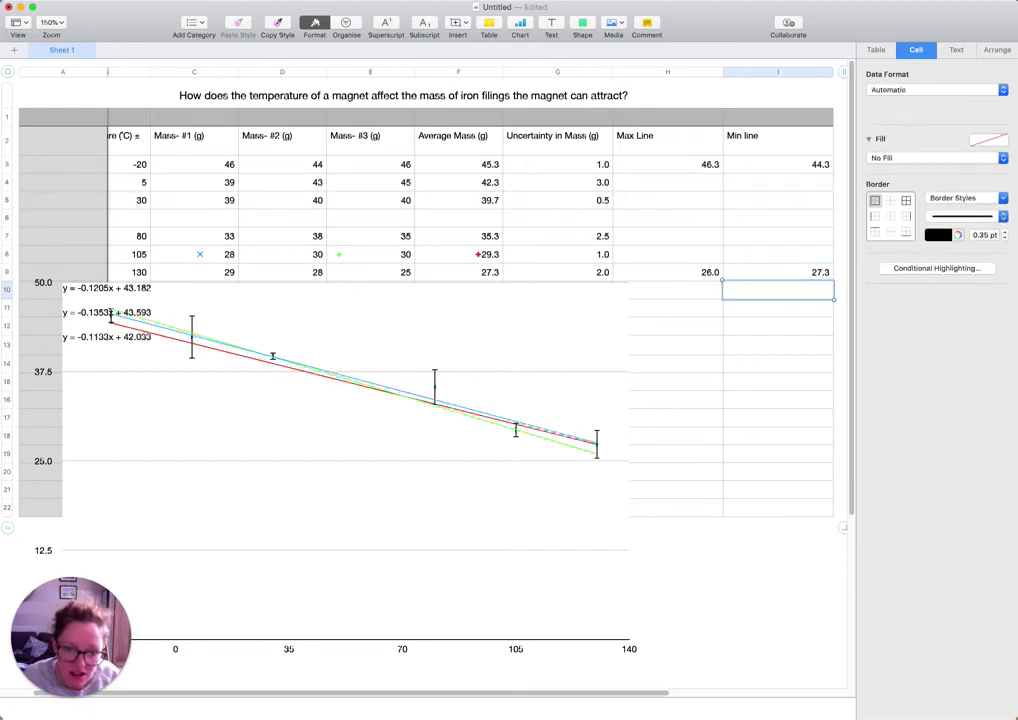
Set the Min line value in the 130 °C row to 28
left_click(815, 273)
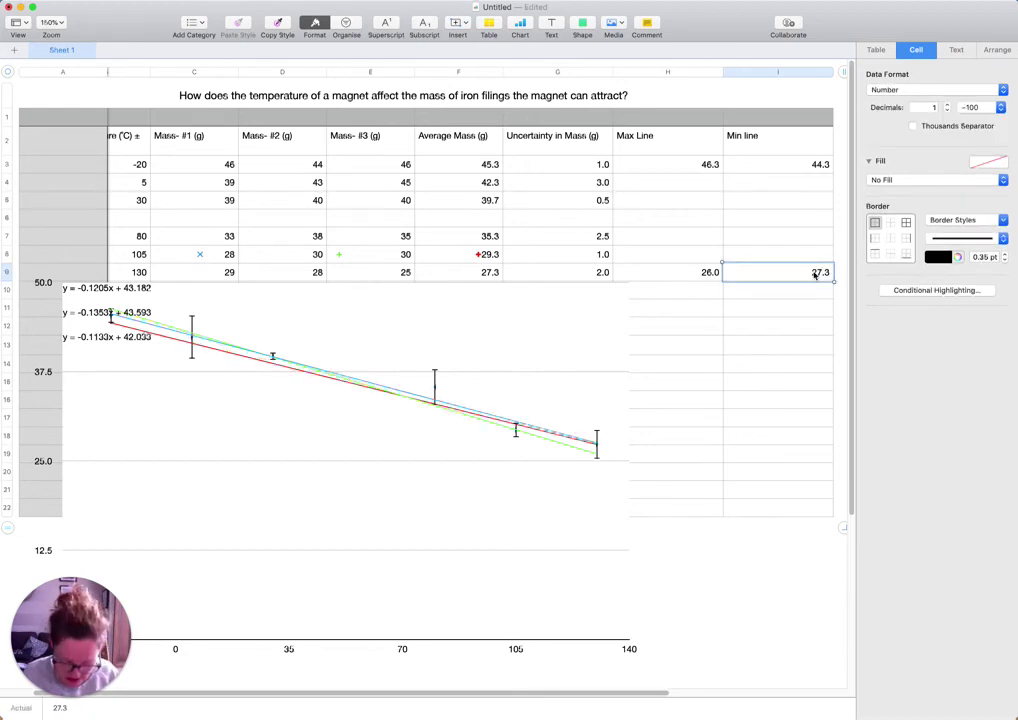
type("28")
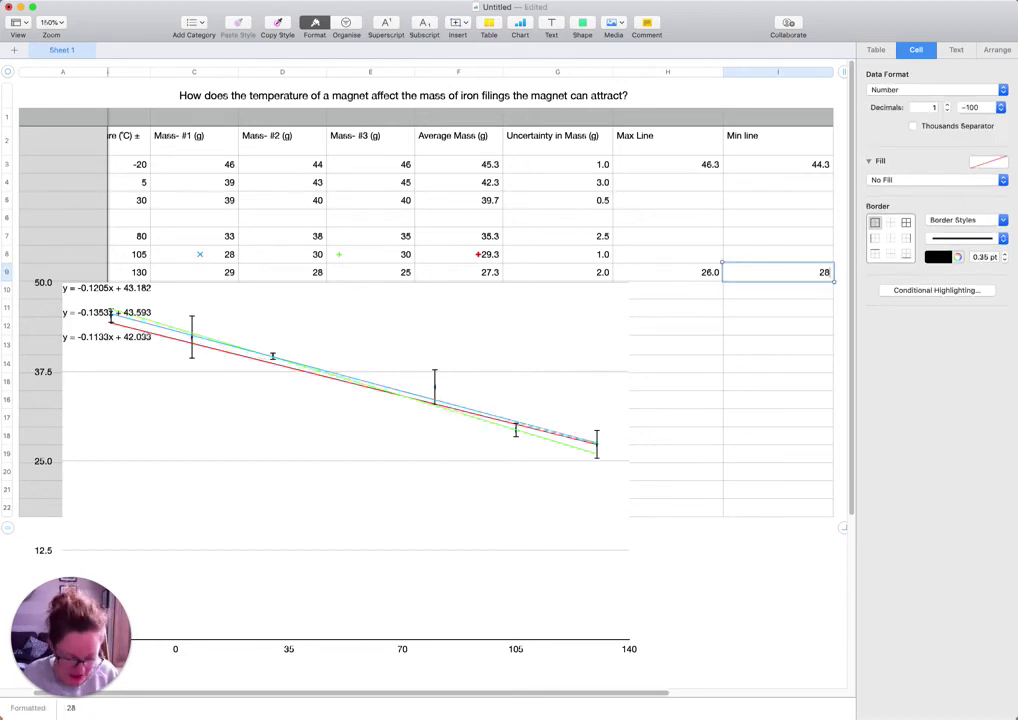
key("Return")
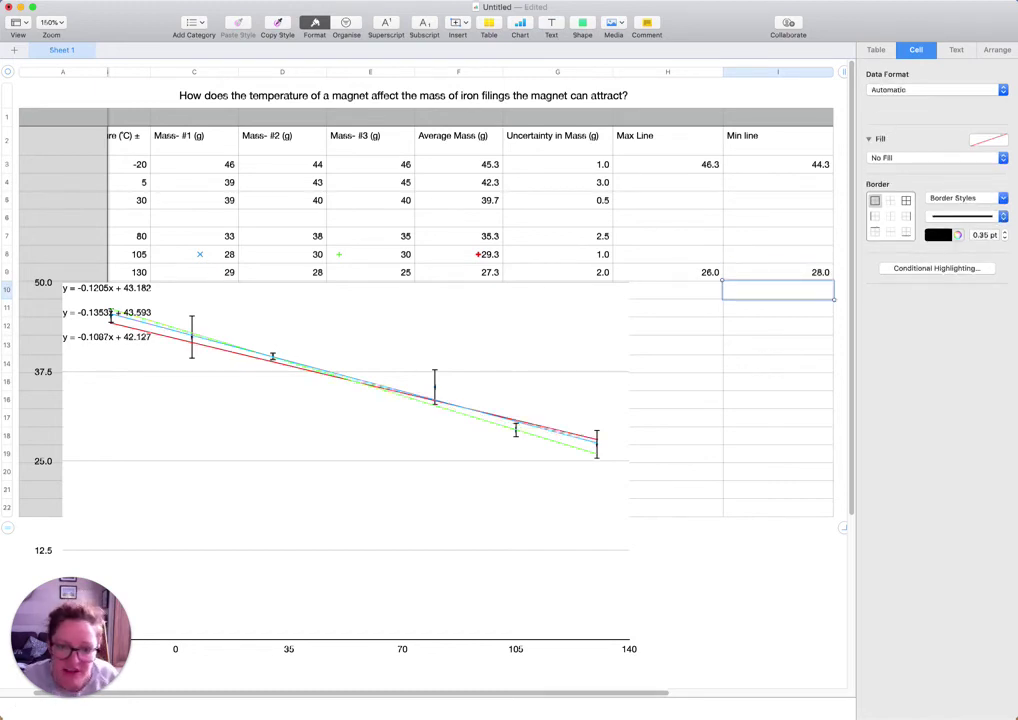
Examine the three fitted lines against the error bars and compare the gradients in their equations
scroll(795, 352, "left", 3)
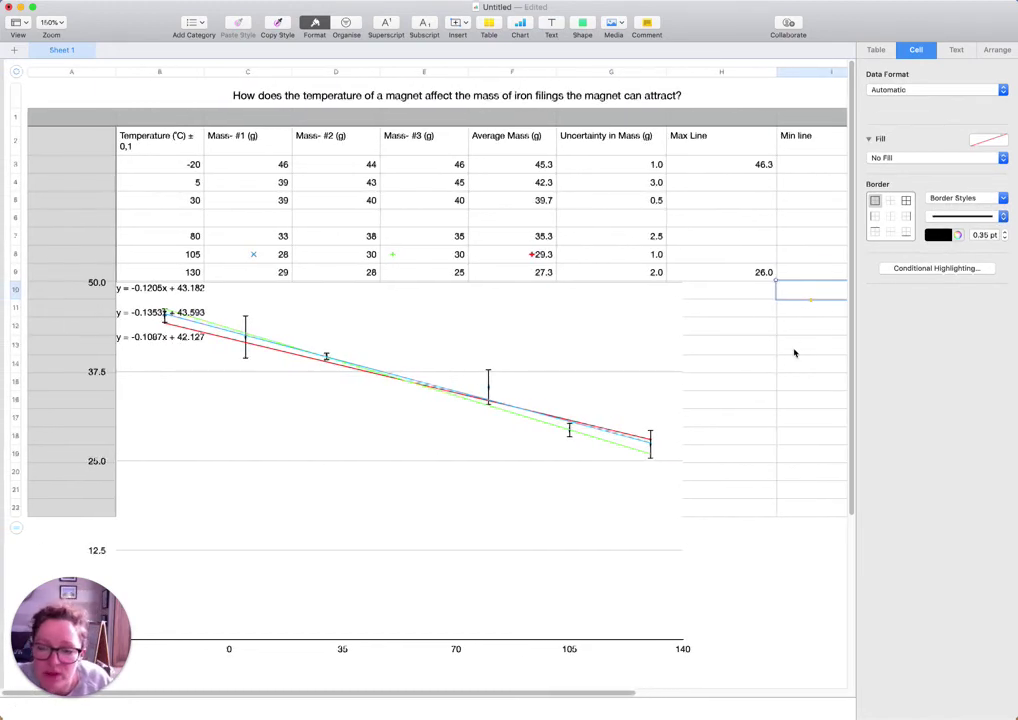
scroll(732, 201, "right", 2)
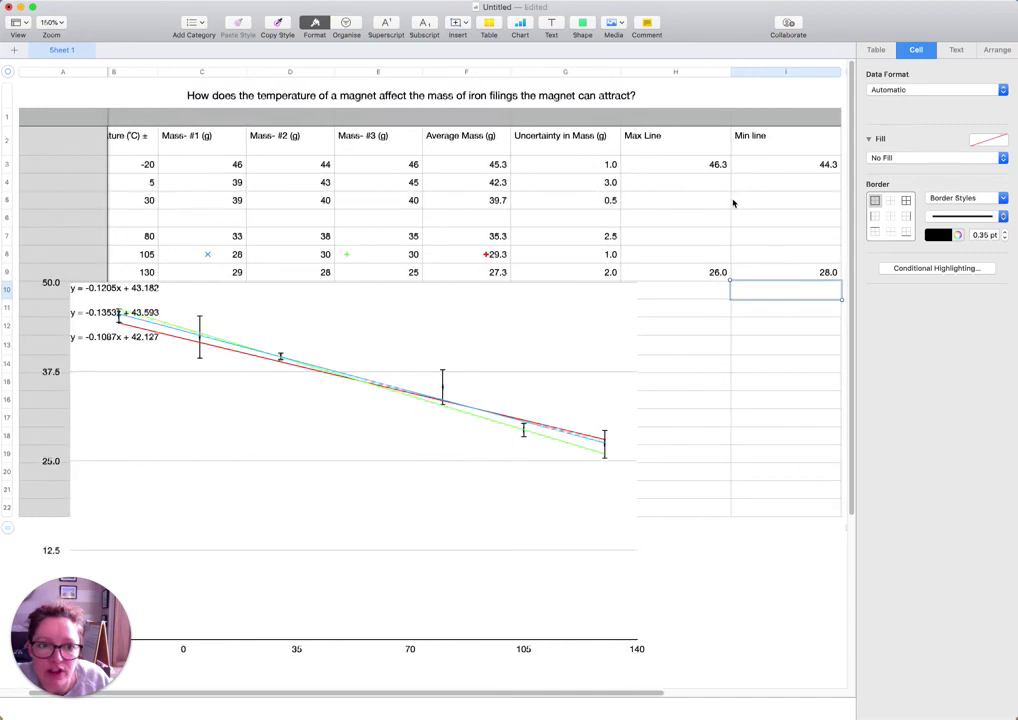
scroll(723, 243, "left", 2)
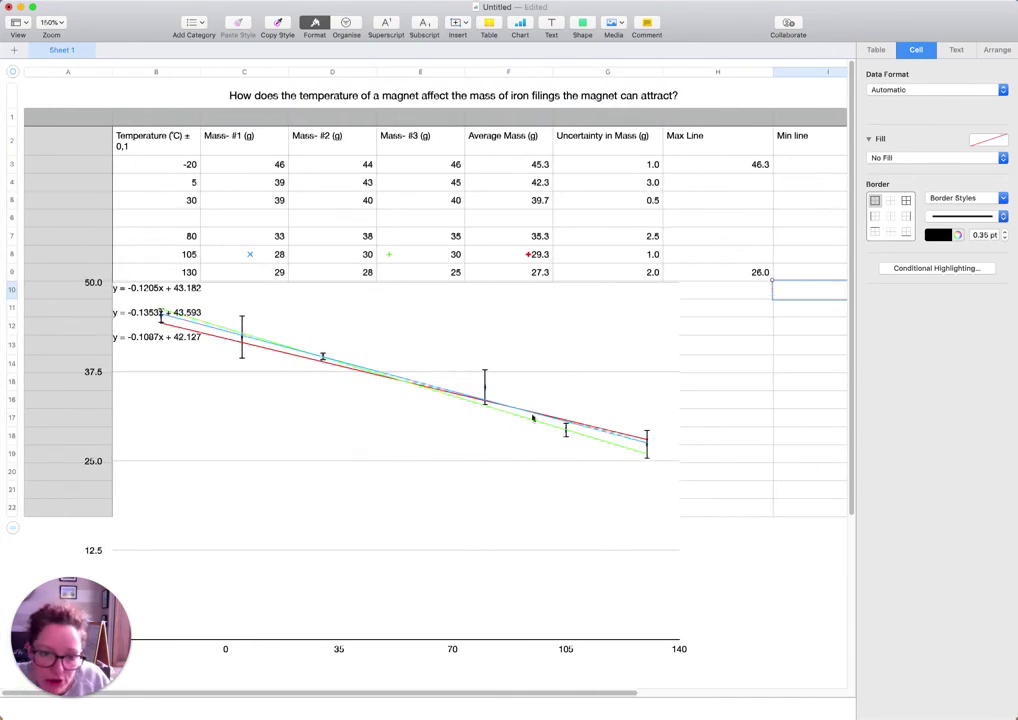
scroll(392, 382, "down", 1)
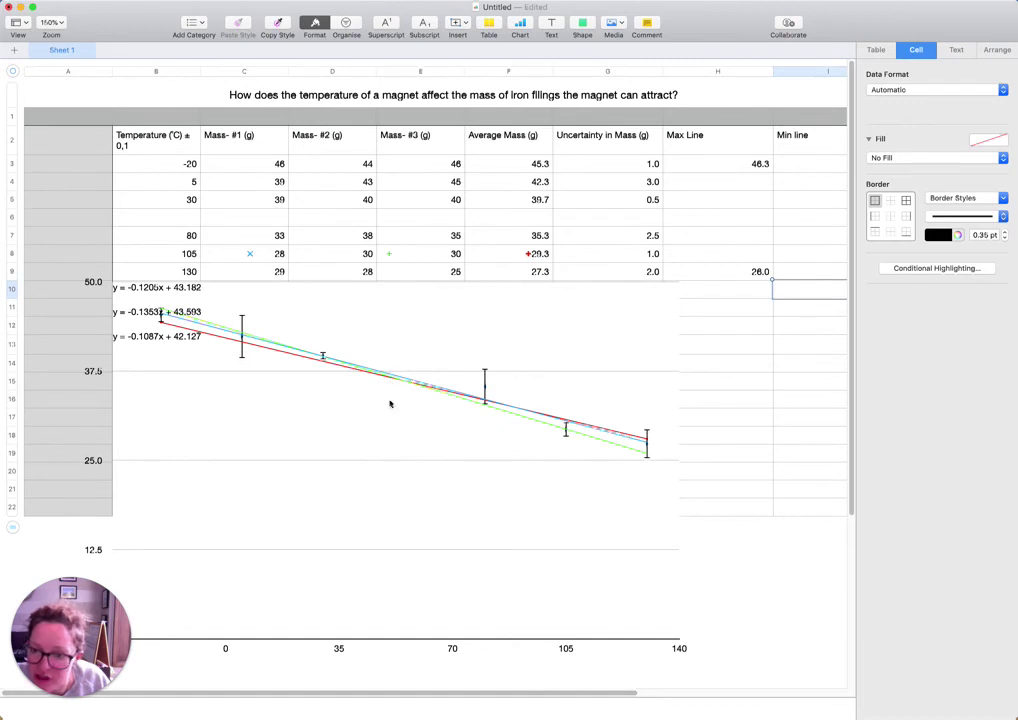
scroll(392, 380, "left", 1)
scroll(147, 306, "right", 1)
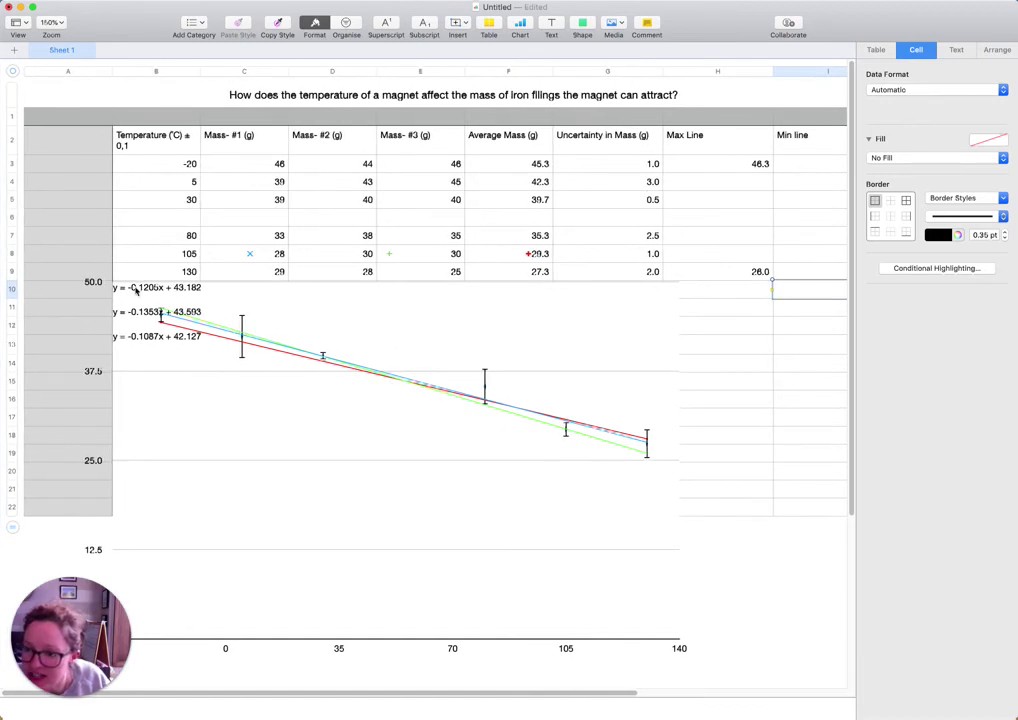
left_click(136, 289)
left_click(140, 288)
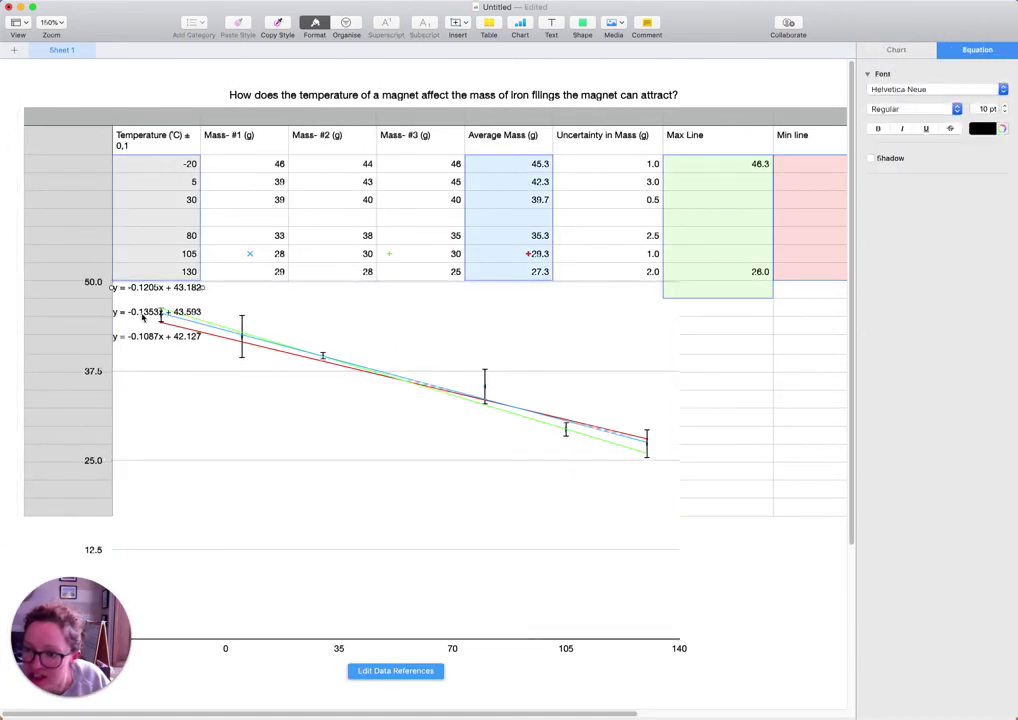
left_click(142, 337)
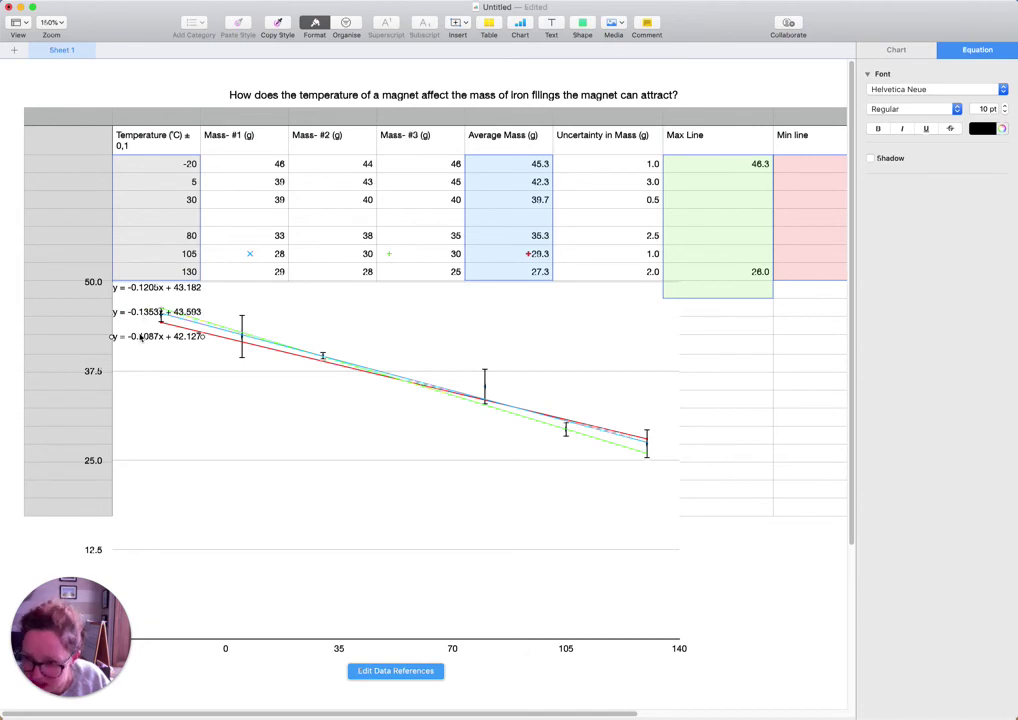
left_click(157, 288)
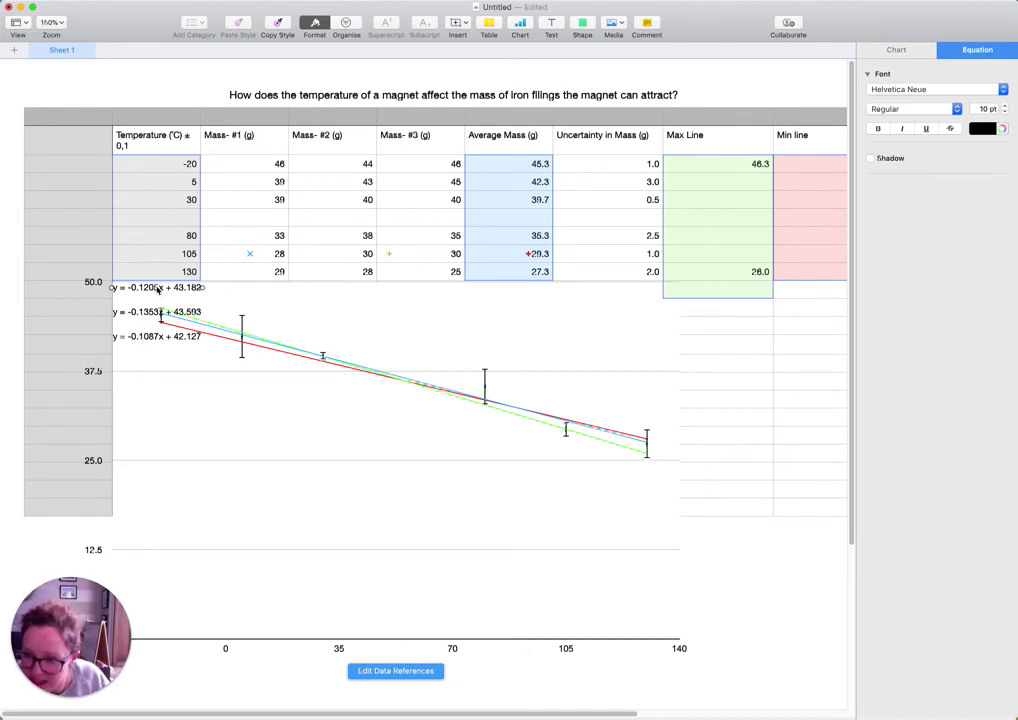
left_click(151, 314)
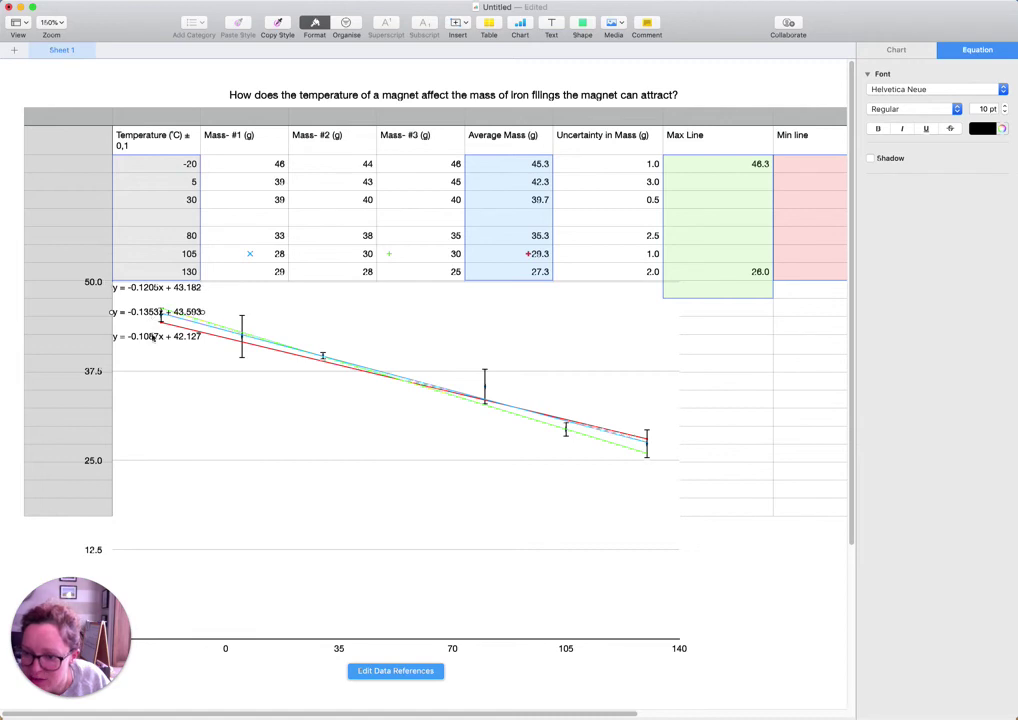
left_click(156, 340)
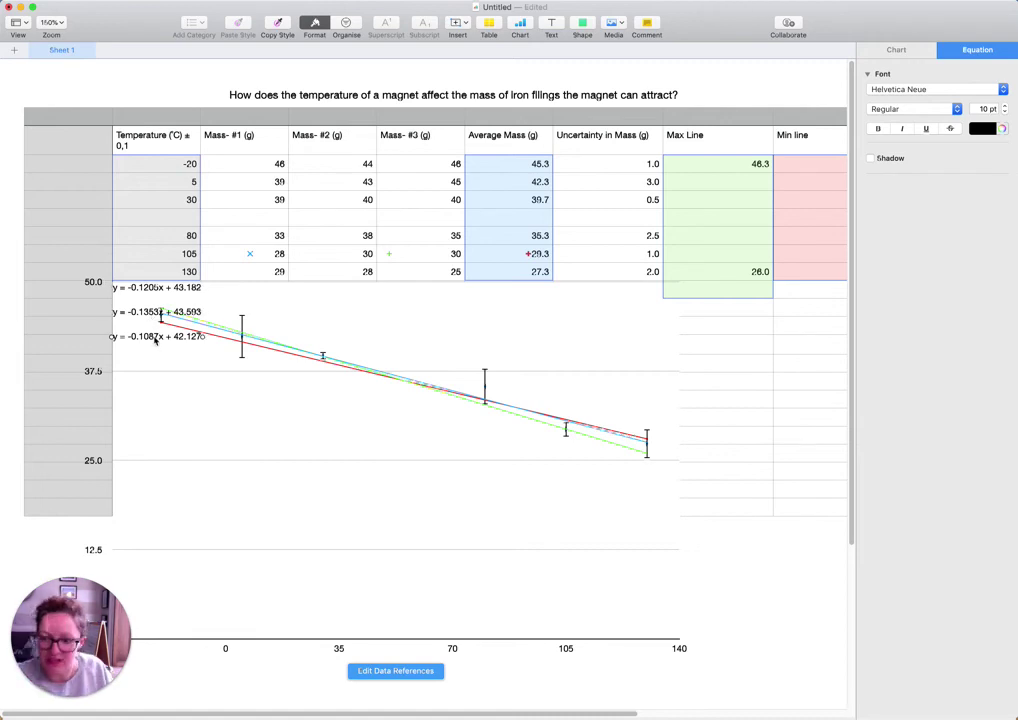
Move the scatter chart below the table's data rows and set its X axis major steps to 6
left_click_drag(300, 461, 427, 516)
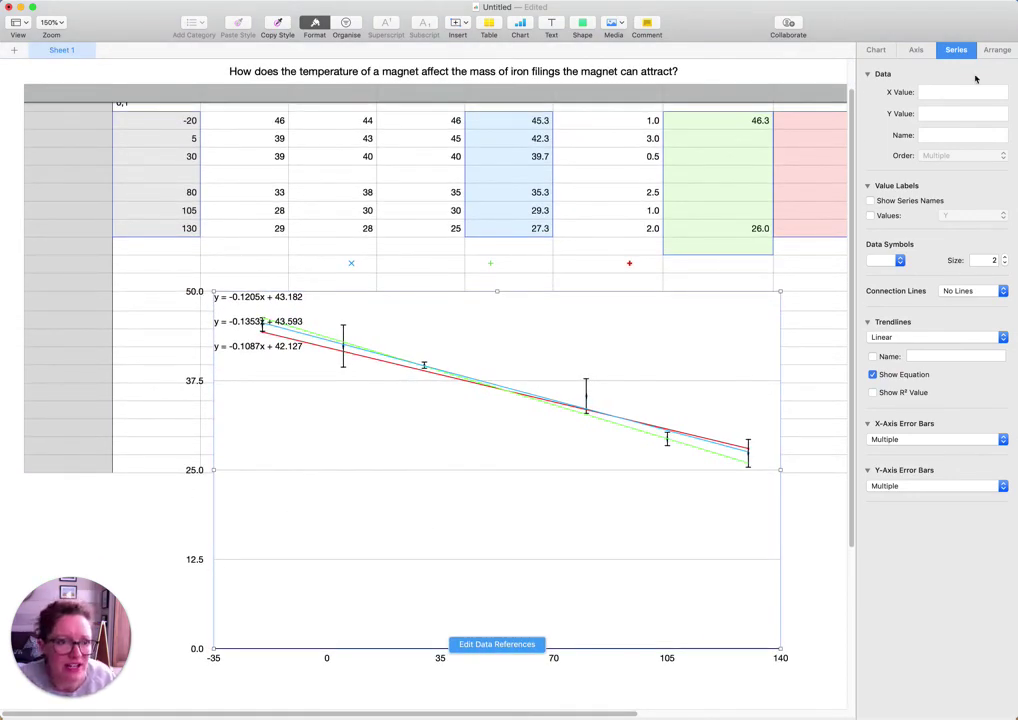
left_click(916, 49)
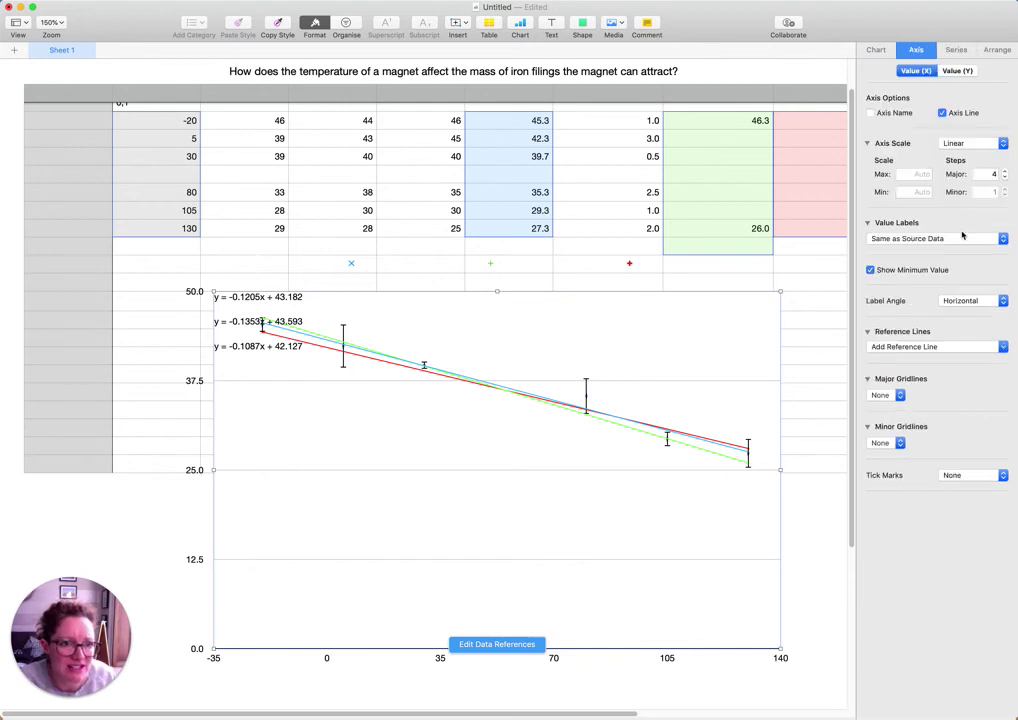
left_click(1005, 171)
left_click(1005, 171)
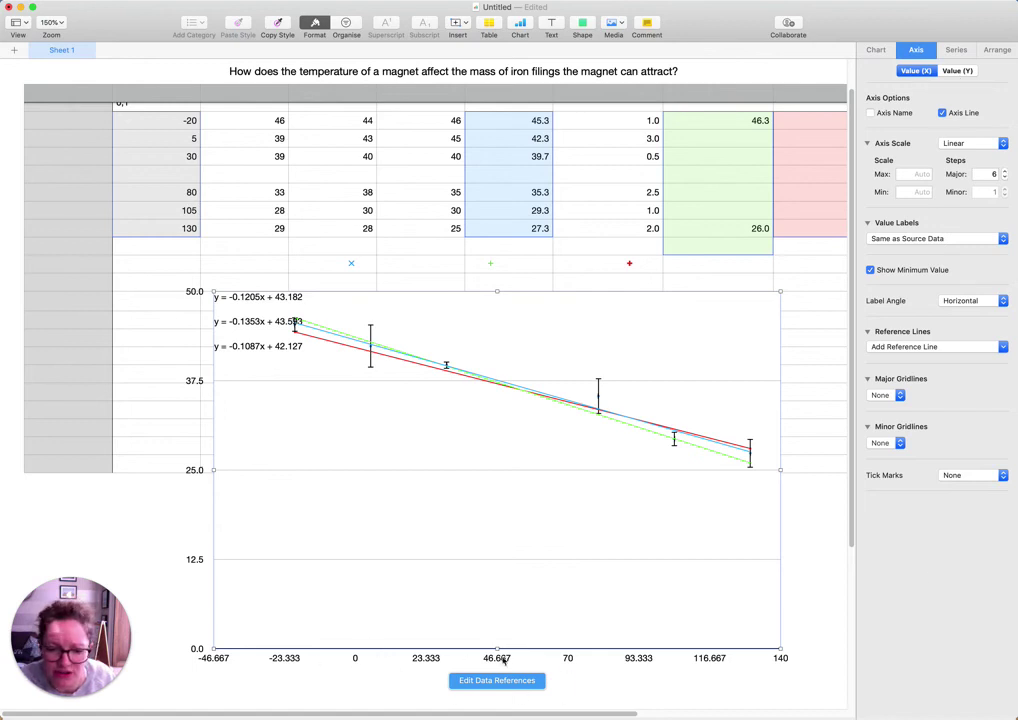
Set the chart's X axis to 14 major steps
left_click(1005, 171)
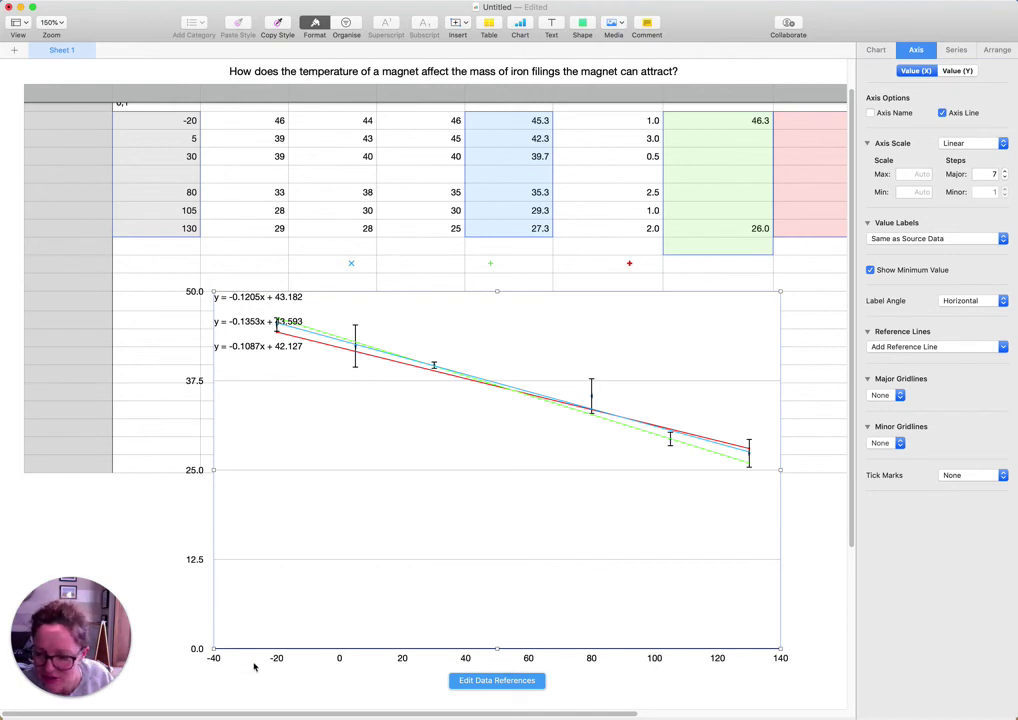
left_click(1005, 172)
left_click(1005, 172)
left_click(1005, 172)
left_click(1005, 172)
left_click(1005, 172)
left_click(1005, 172)
left_click(1005, 172)
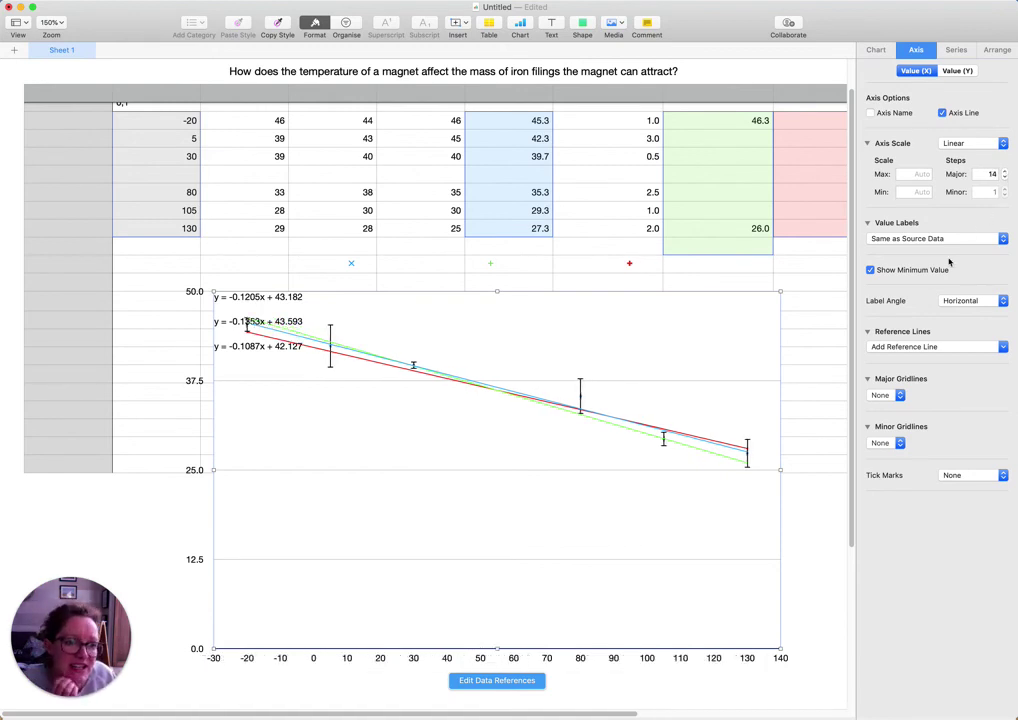
Add solid major gridlines to the X axis in dark grey with a 0.25 pt width
left_click(898, 396)
left_click(896, 405)
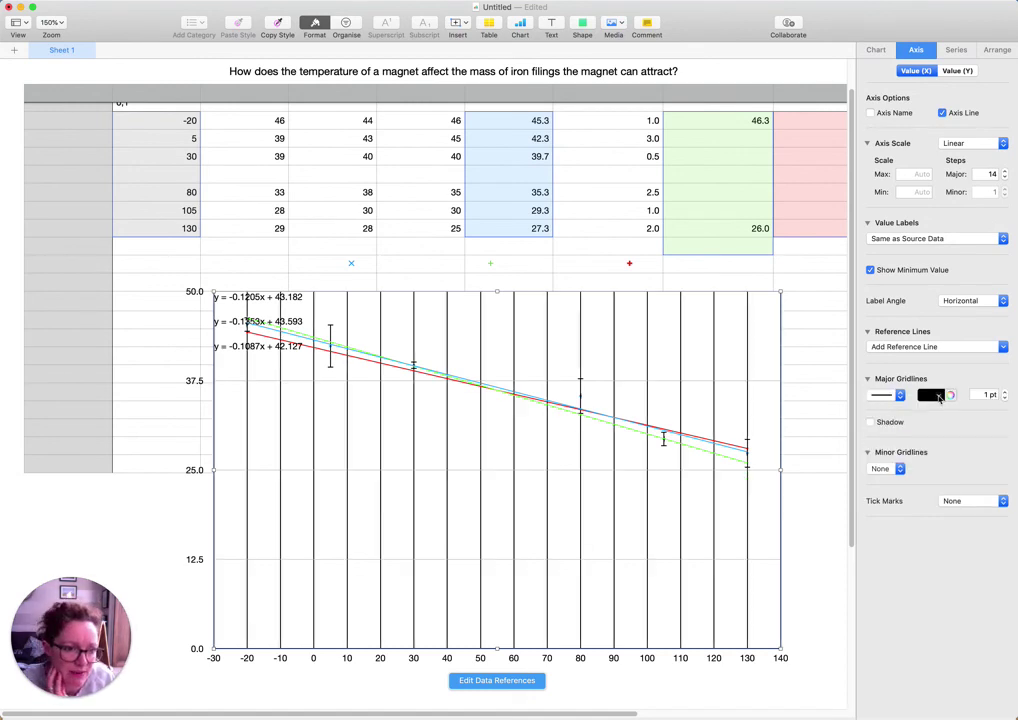
left_click(931, 395)
left_click(949, 472)
left_click(1005, 398)
left_click(1005, 399)
left_click(1005, 399)
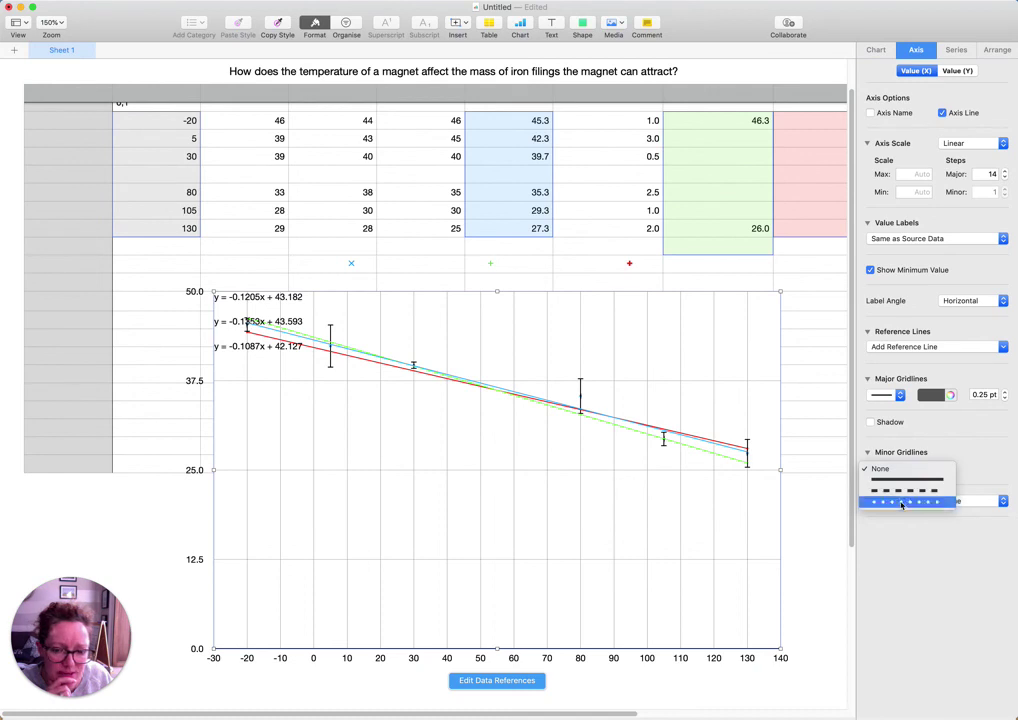
Add dotted minor gridlines to the X axis in mid grey with a 0.5 pt width
left_click(902, 502)
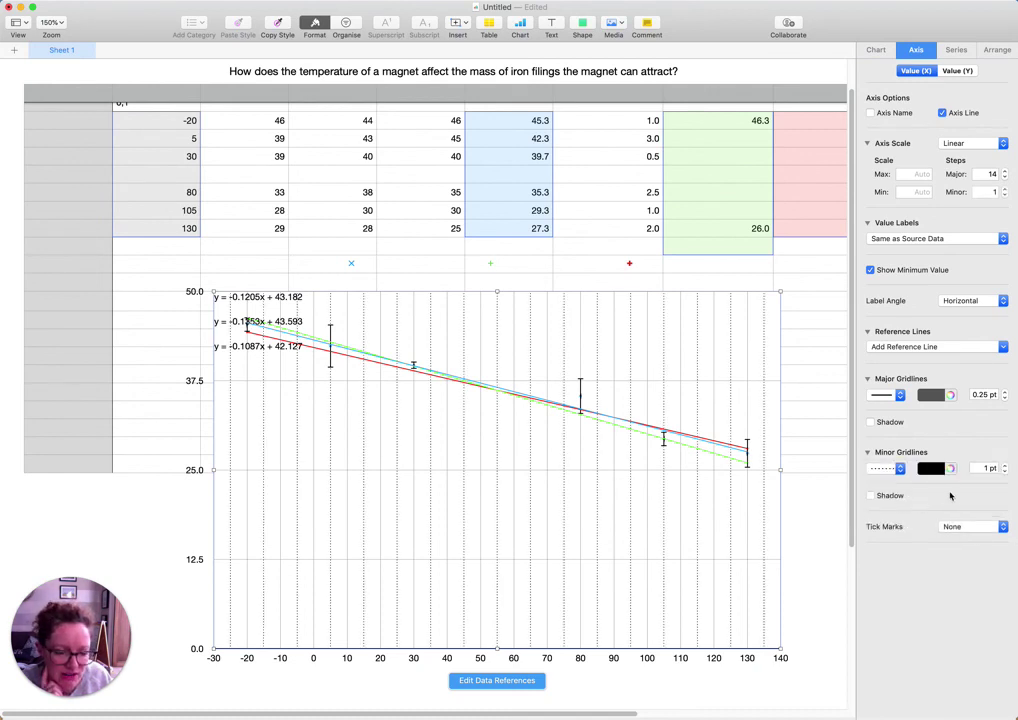
left_click(940, 470)
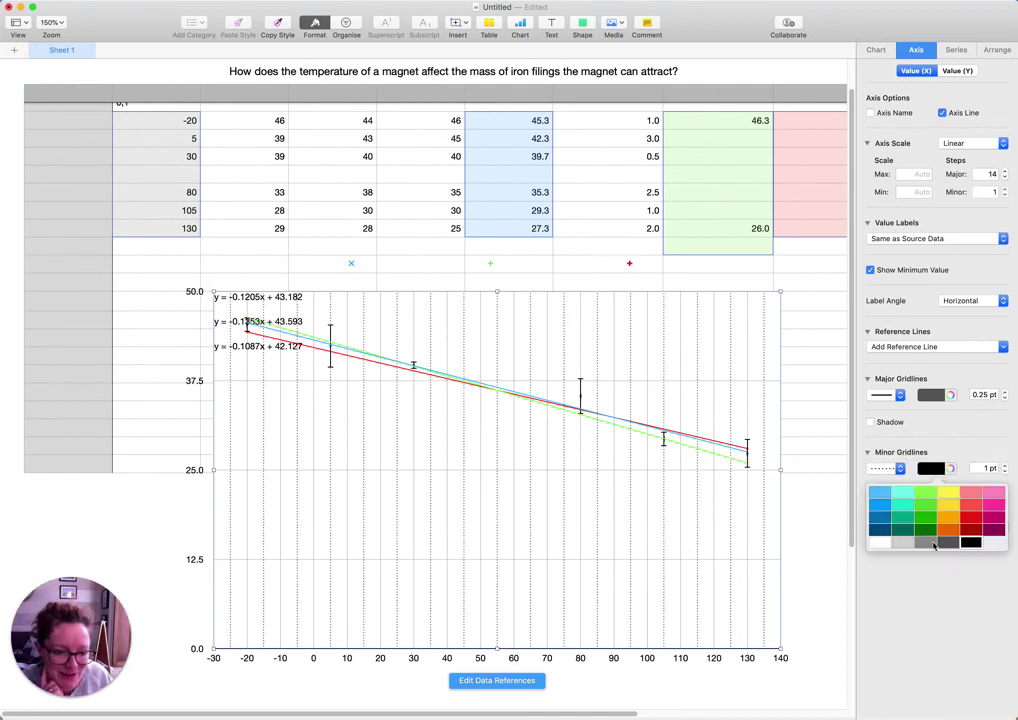
left_click(925, 542)
left_click(1005, 472)
left_click(1005, 472)
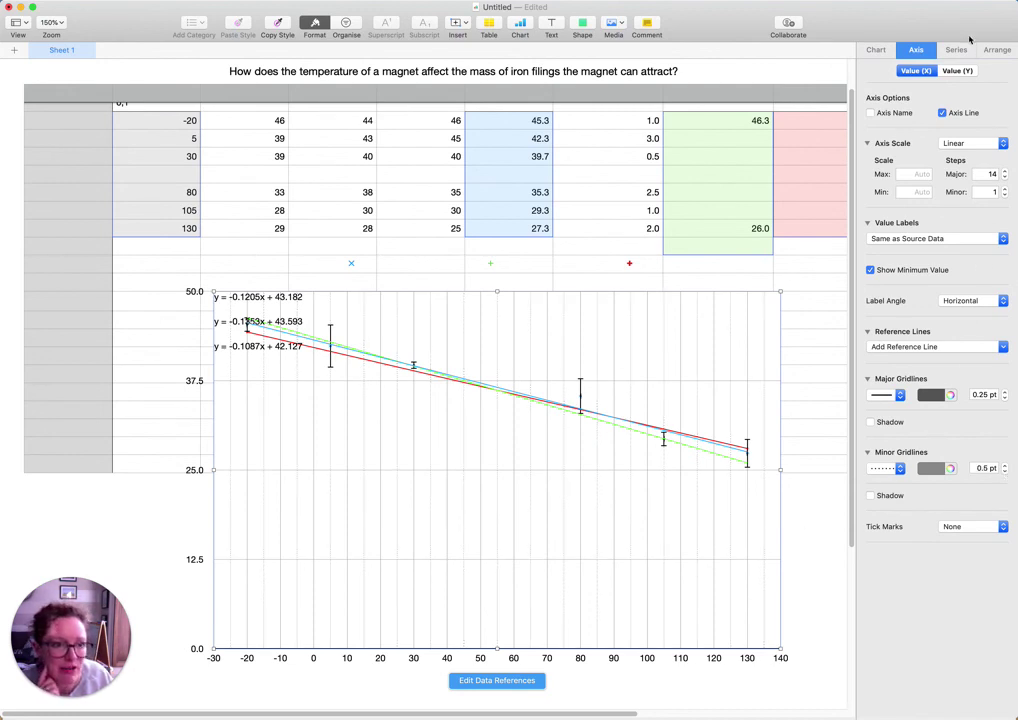
Set the chart's Y axis to 10 major steps
left_click(955, 71)
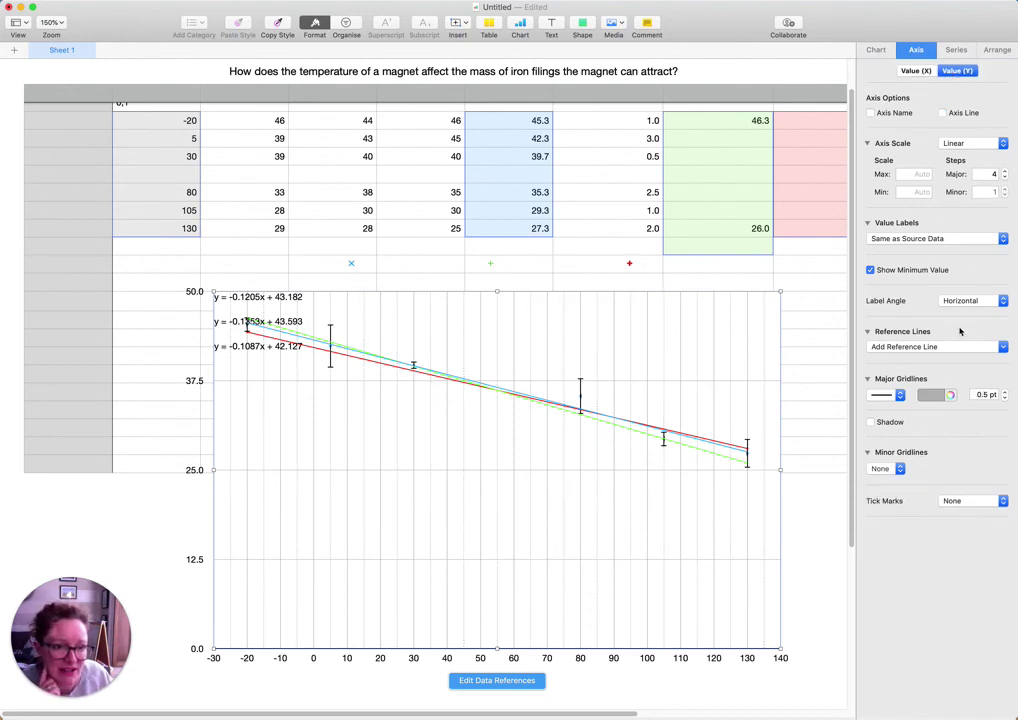
left_click(1006, 172)
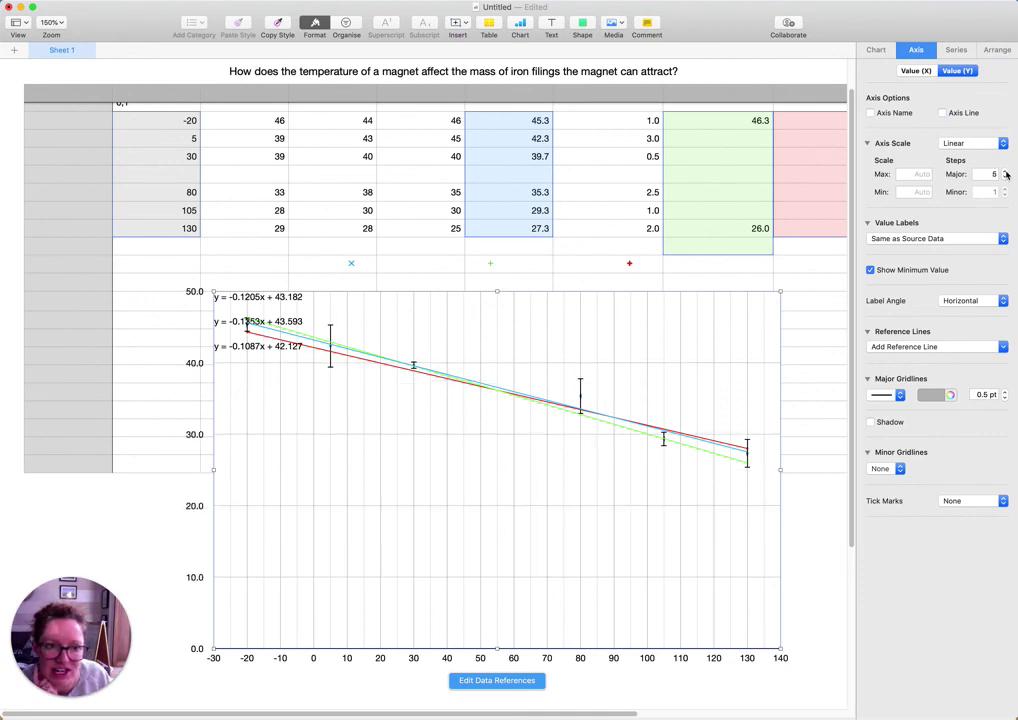
left_click(1006, 172)
left_click(1006, 172)
left_click(1006, 172)
left_click(1006, 172)
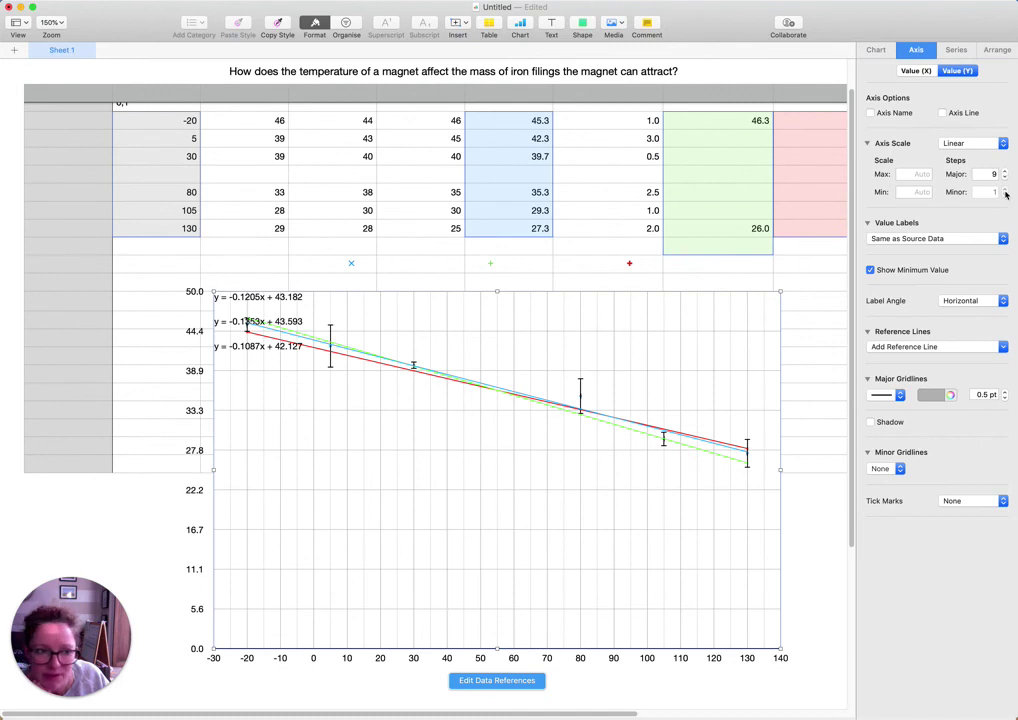
left_click(1005, 177)
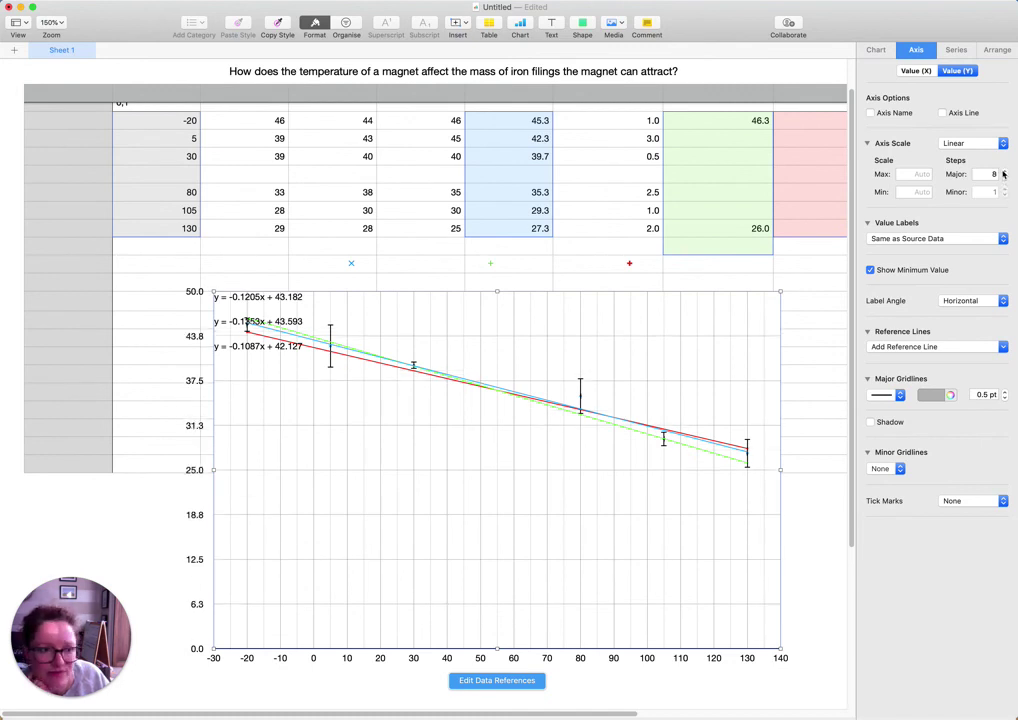
left_click(1006, 171)
left_click(1006, 171)
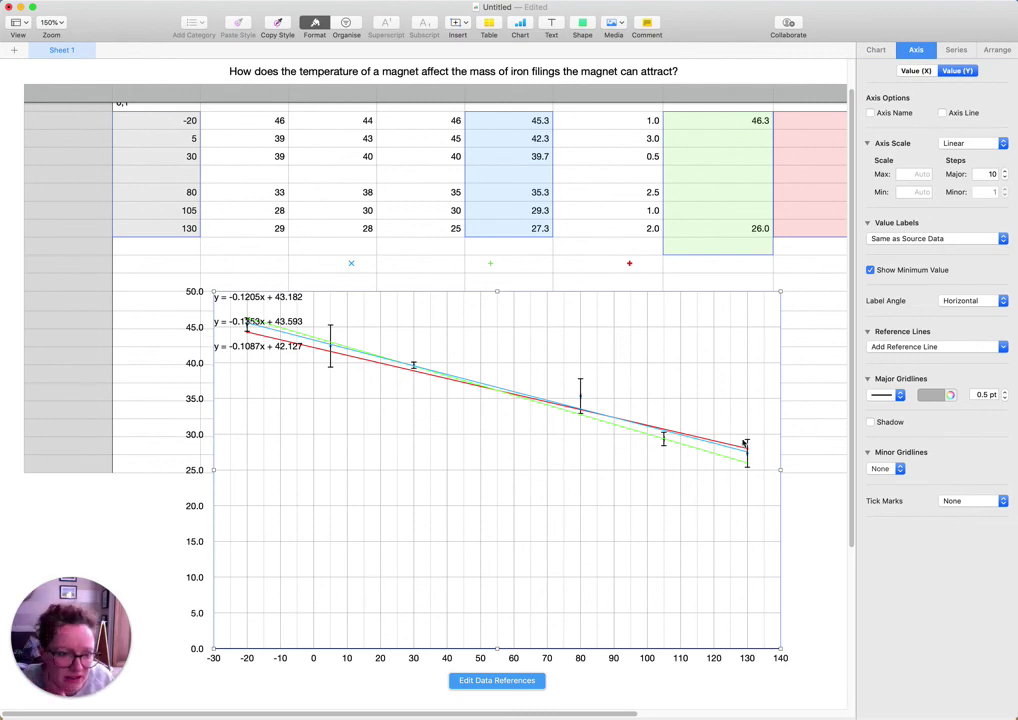
Add dotted minor gridlines to the Y axis in mid grey with a 0.5 pt width
left_click(889, 468)
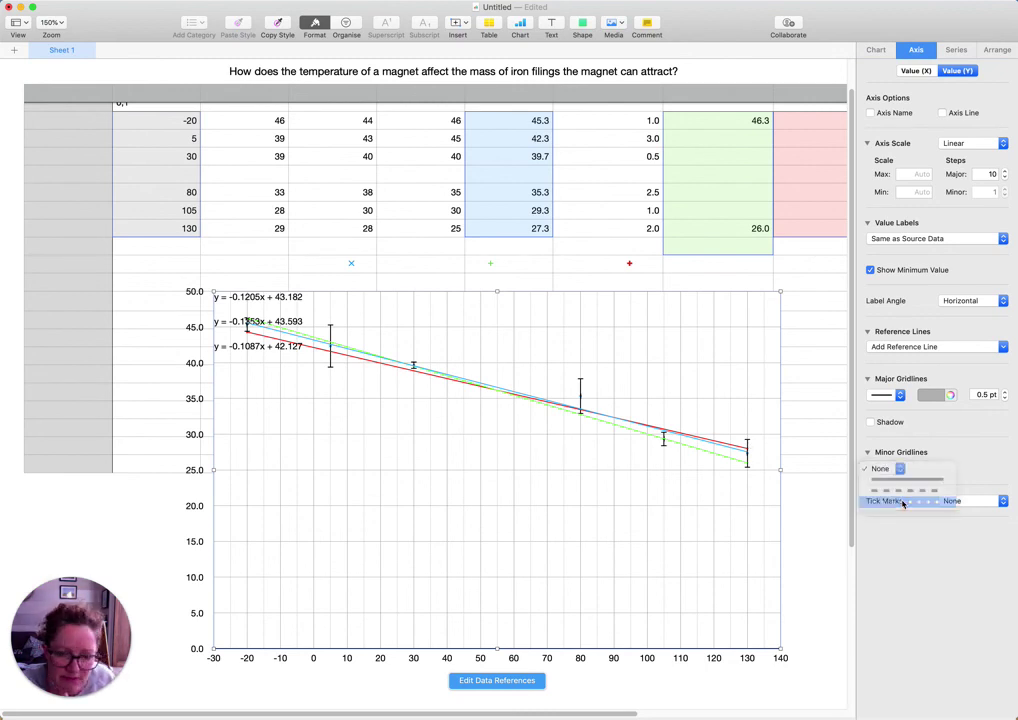
left_click(903, 503)
left_click(930, 468)
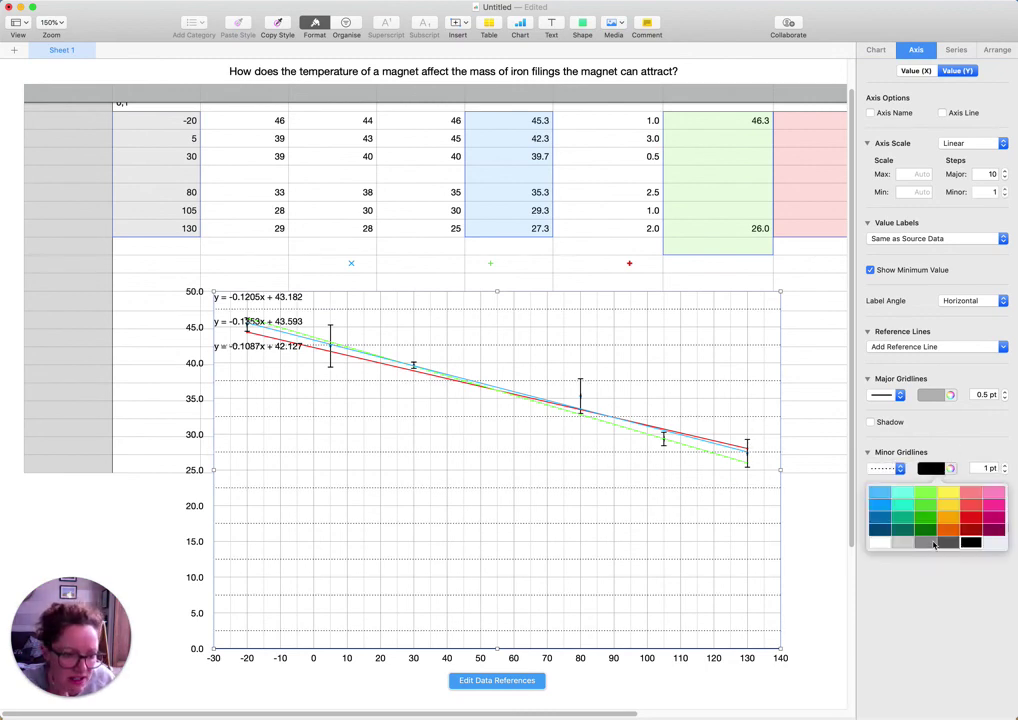
left_click(935, 543)
left_click(1004, 472)
left_click(1004, 472)
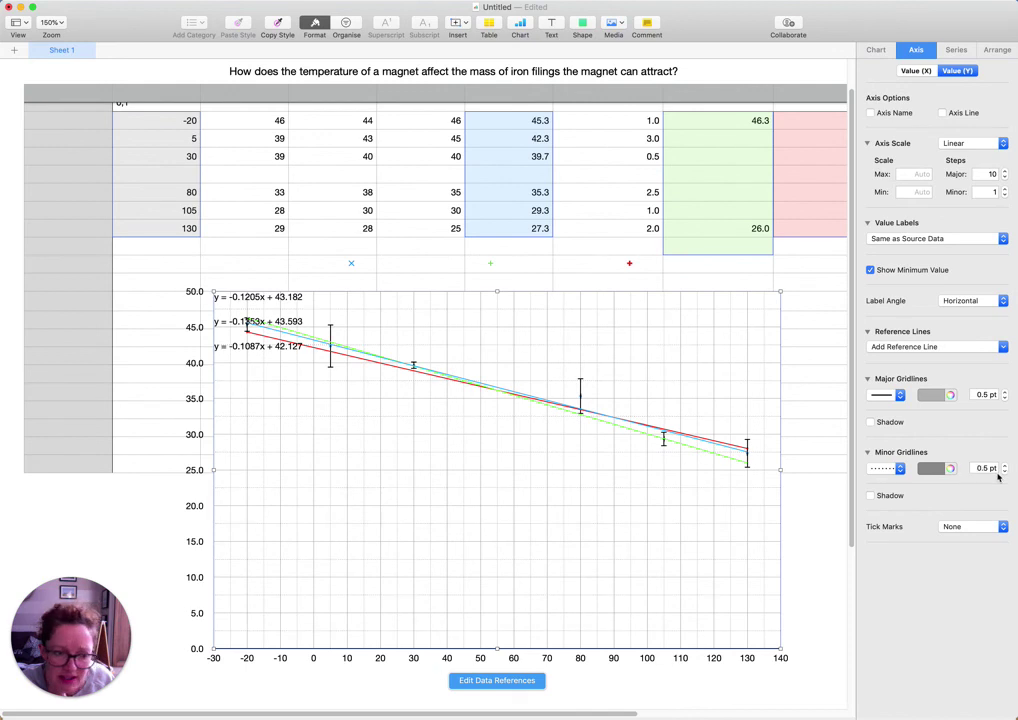